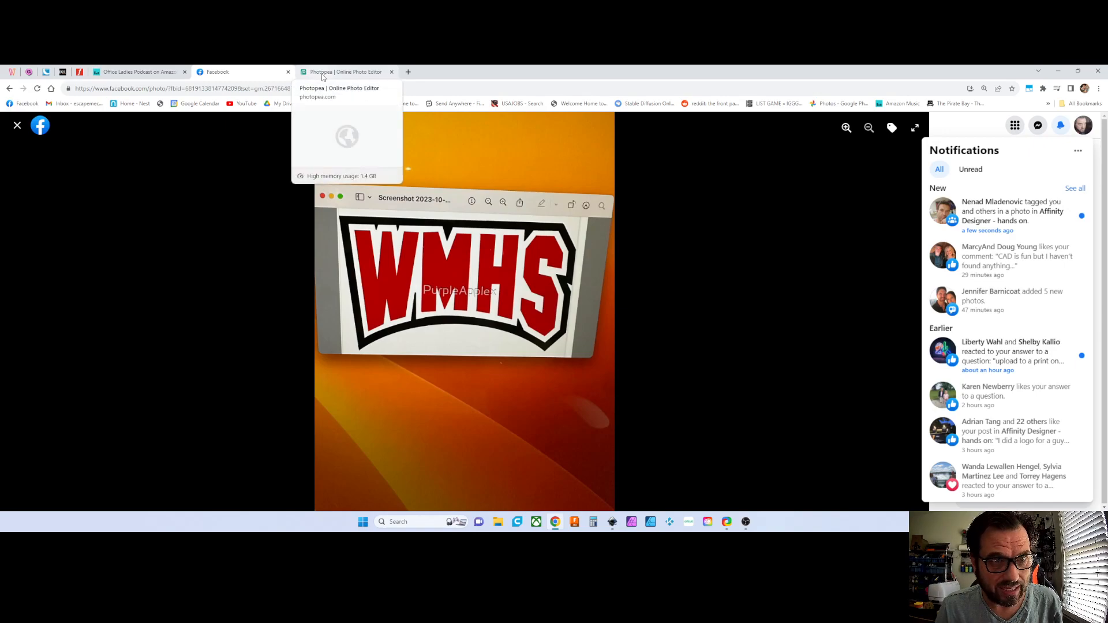
Step: Copy the WMHS logo photo from the Facebook post and switch to Photopea
{"action": "right_click", "coordinate": [420, 277]}
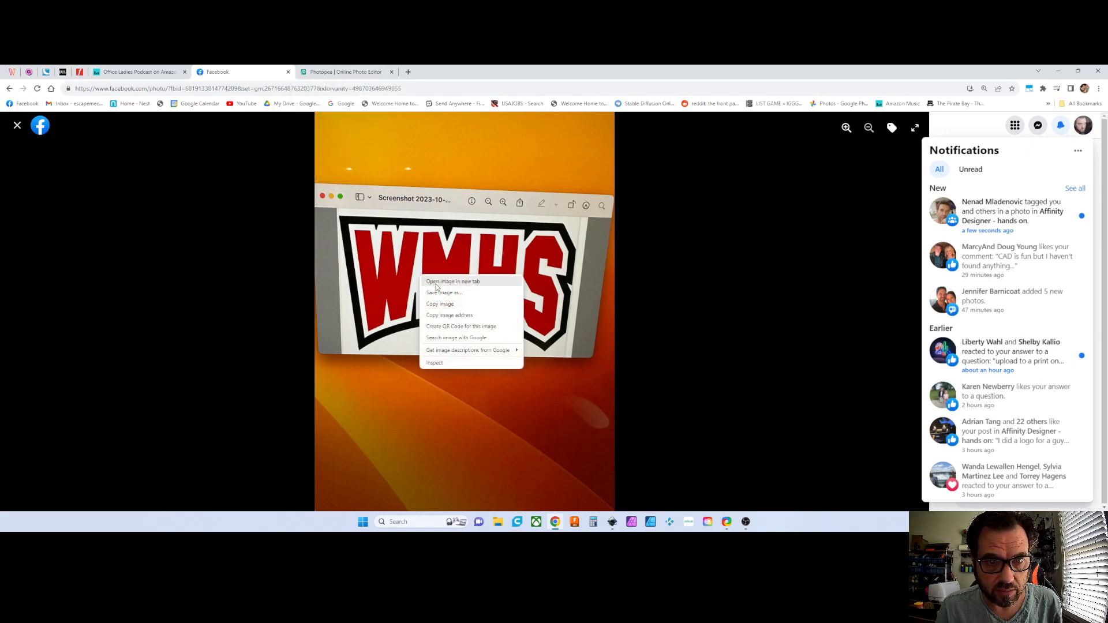
{"action": "left_click", "coordinate": [440, 310]}
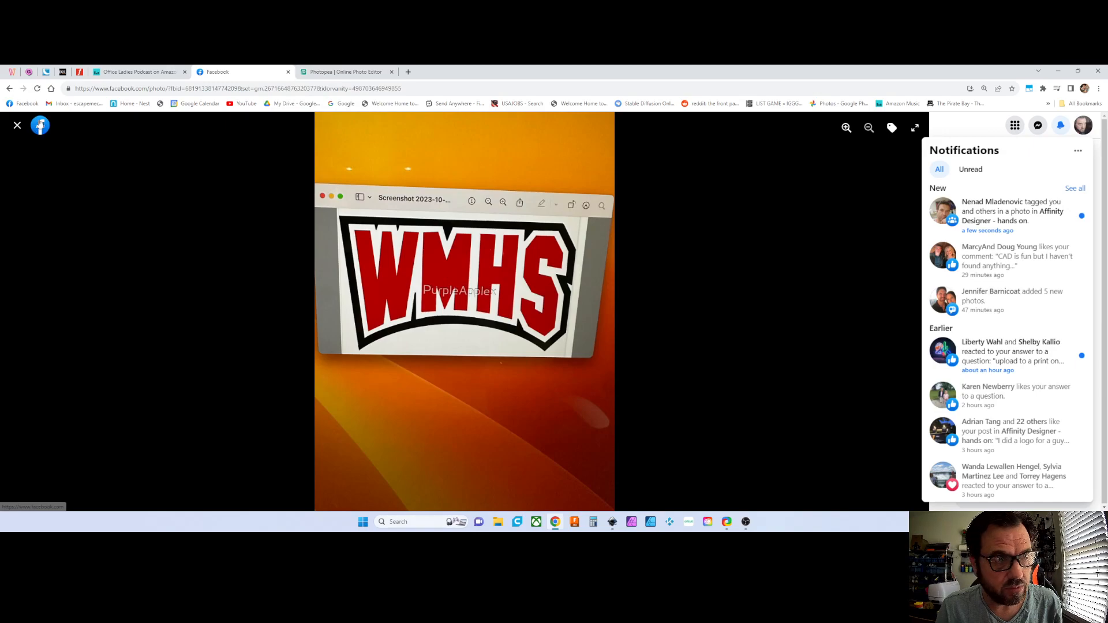
{"action": "left_click", "coordinate": [365, 76]}
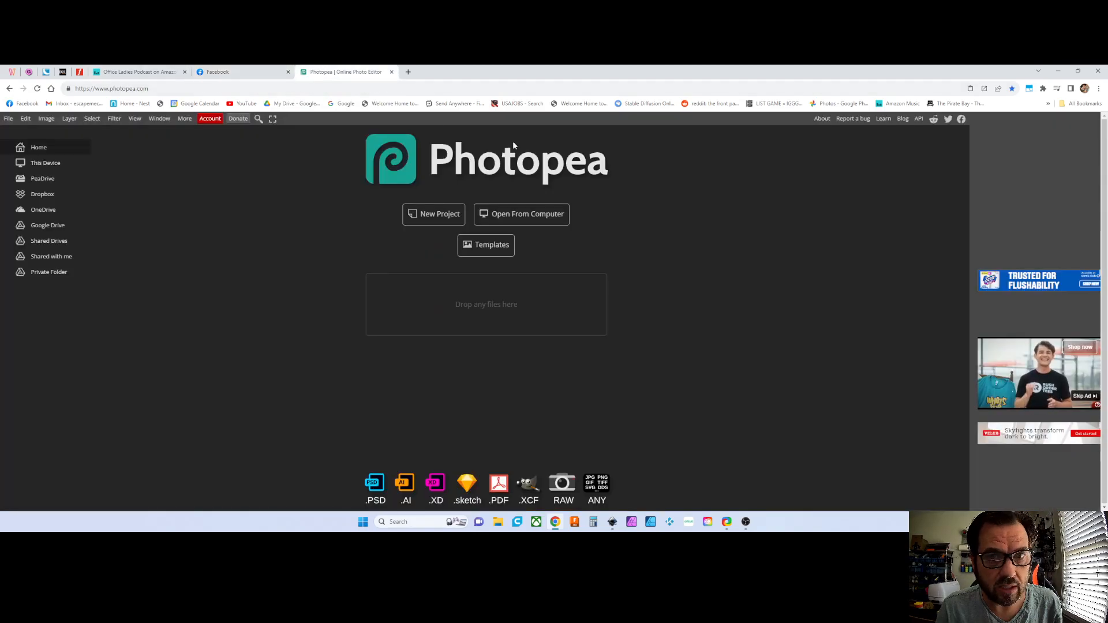
Step: Create a new project from the Letter print preset, 216 × 279 mm with a white background
{"action": "left_click", "coordinate": [435, 216]}
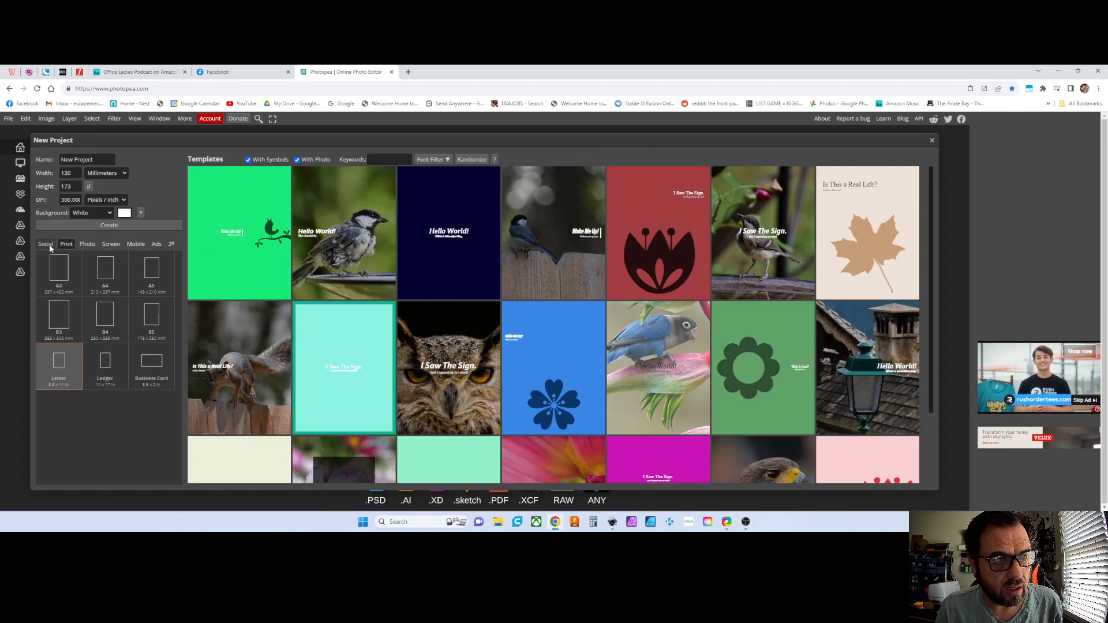
{"action": "left_click", "coordinate": [49, 245]}
{"action": "left_click", "coordinate": [66, 244]}
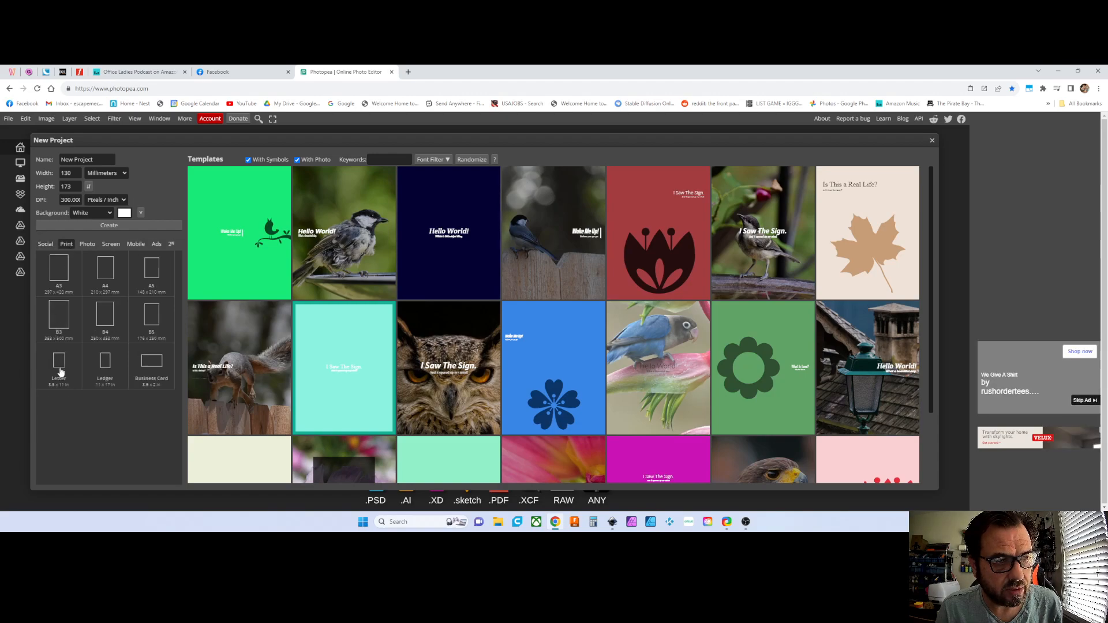
{"action": "left_click", "coordinate": [60, 373]}
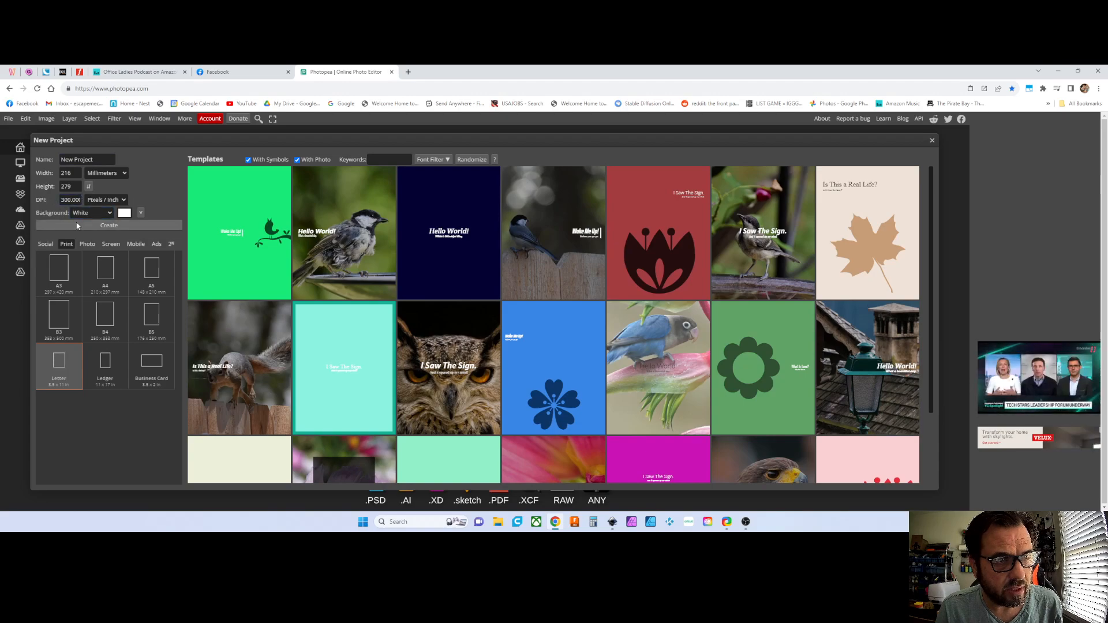
{"action": "left_click", "coordinate": [80, 226]}
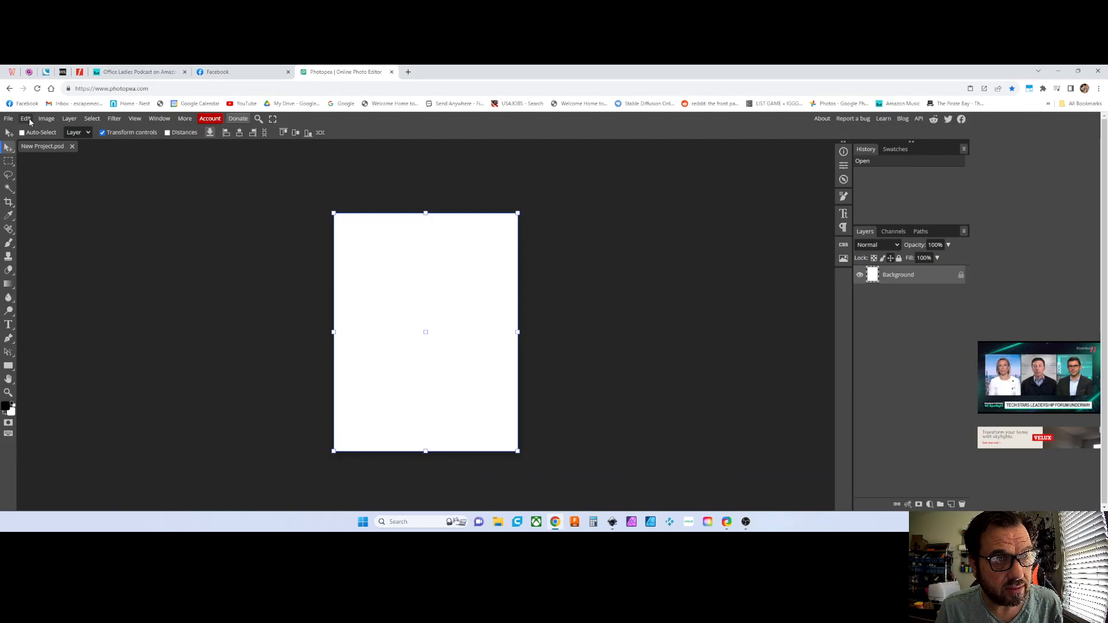
Step: Paste the copied logo photo onto the blank page and shift it toward the page's centre
{"action": "left_click", "coordinate": [26, 118]}
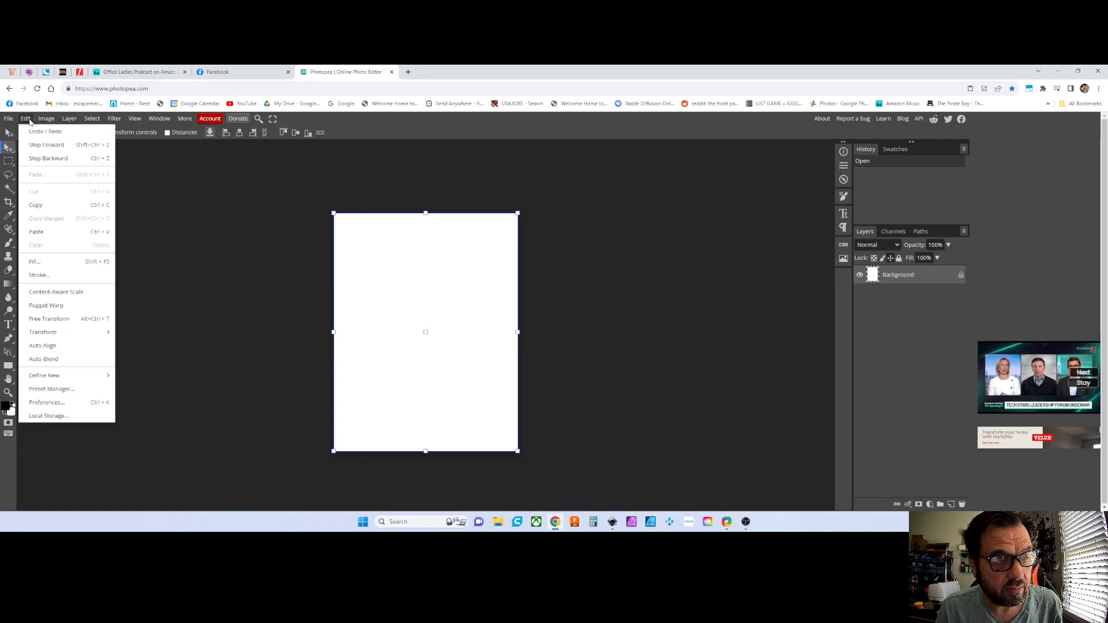
{"action": "left_click", "coordinate": [36, 232]}
{"action": "left_click_drag", "start_coordinate": [406, 265], "coordinate": [435, 313]}
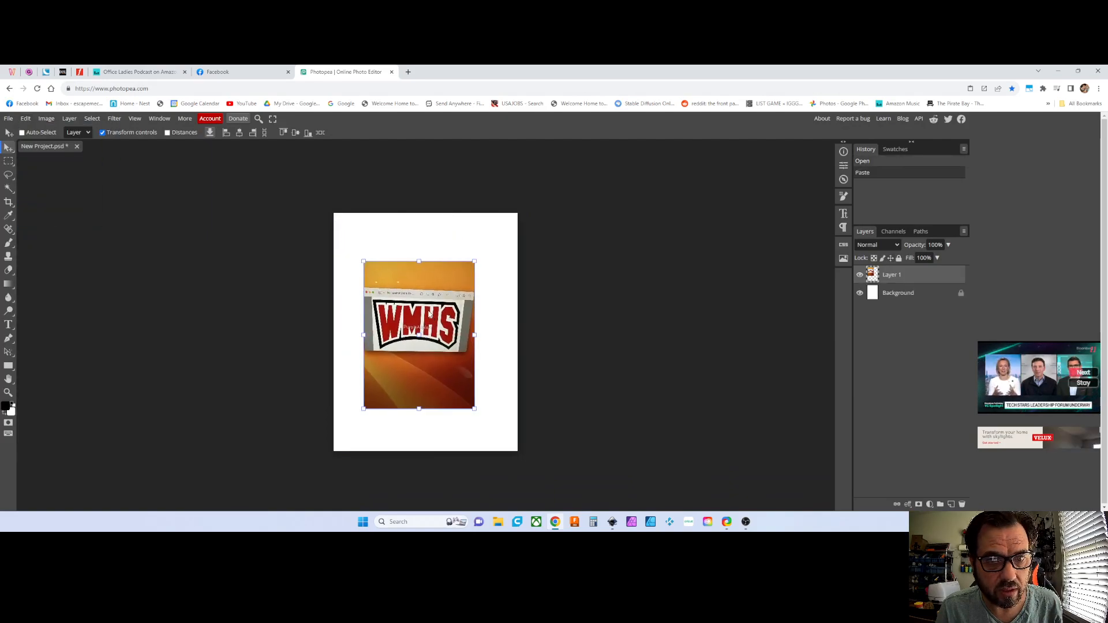
Step: Shrink the pasted logo photo to a small reference, about 38.71% in the last scaling, near the page's upper-right corner
{"action": "mouse_move", "coordinate": [360, 260]}
{"action": "left_mouse_down"}
{"action": "mouse_move", "coordinate": [362, 287]}
{"action": "mouse_move", "coordinate": [362, 266]}
{"action": "left_mouse_up"}
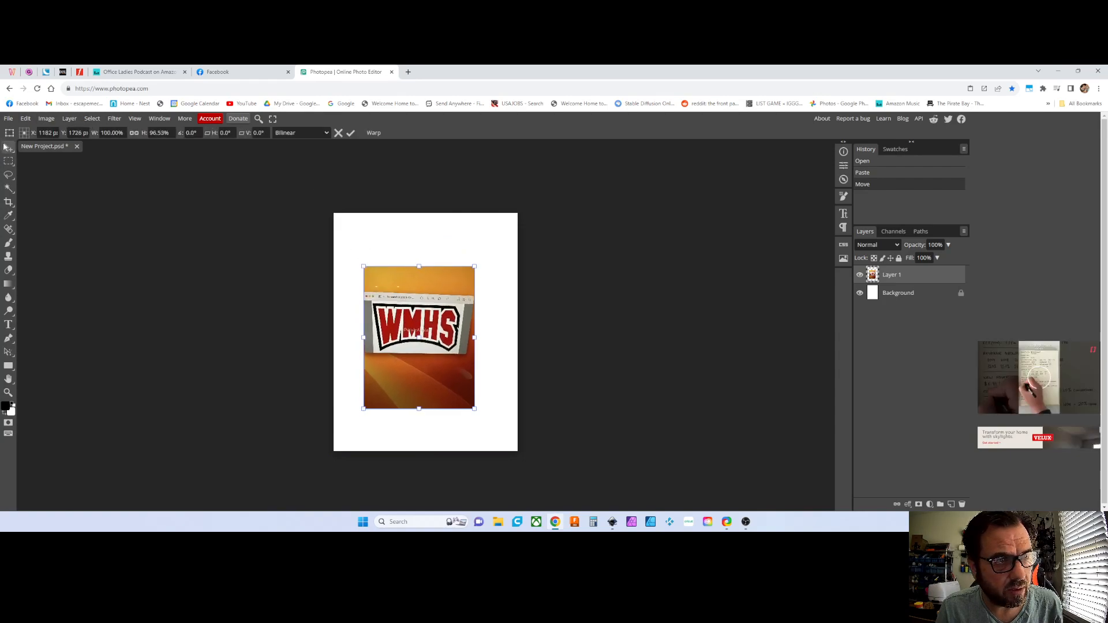
{"action": "key", "text": "Return"}
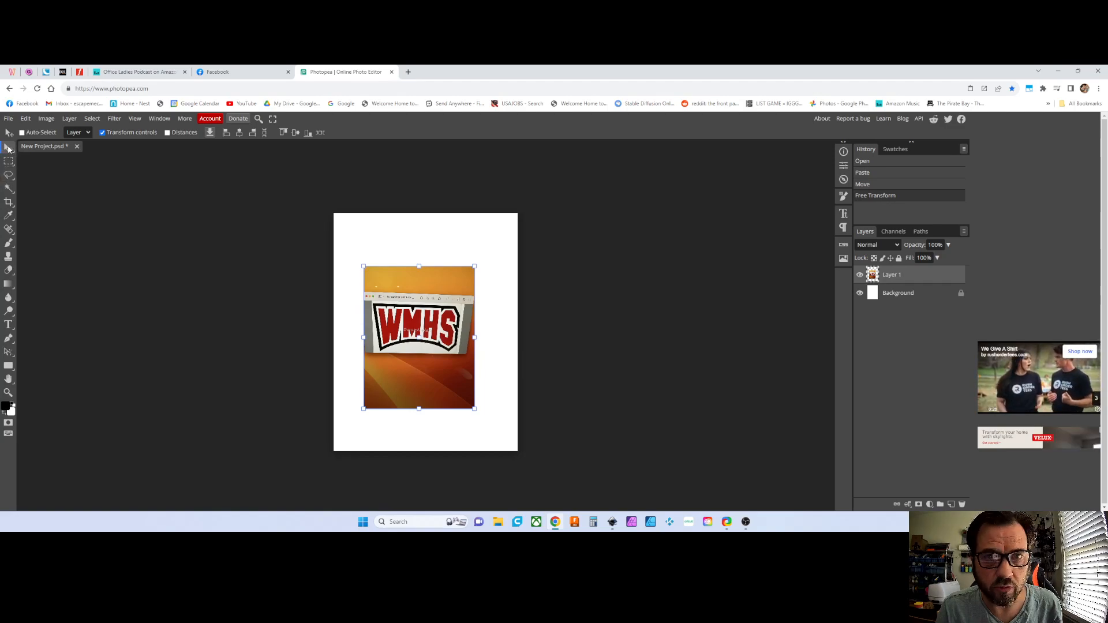
{"action": "left_click", "coordinate": [103, 133]}
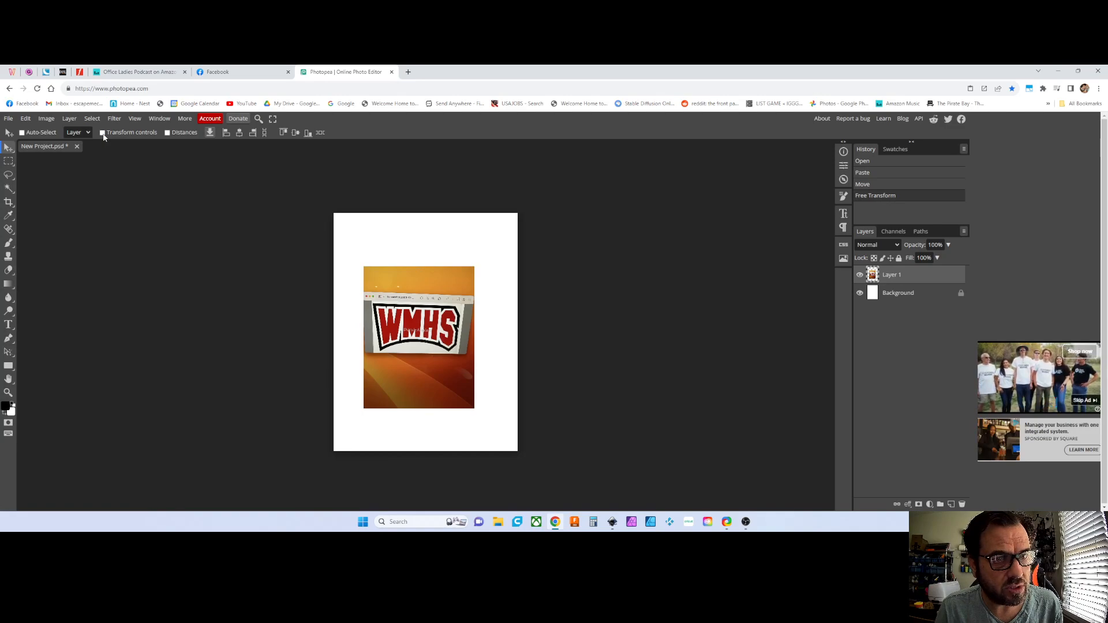
{"action": "left_click", "coordinate": [103, 134]}
{"action": "left_click_drag", "start_coordinate": [361, 263], "coordinate": [470, 262]}
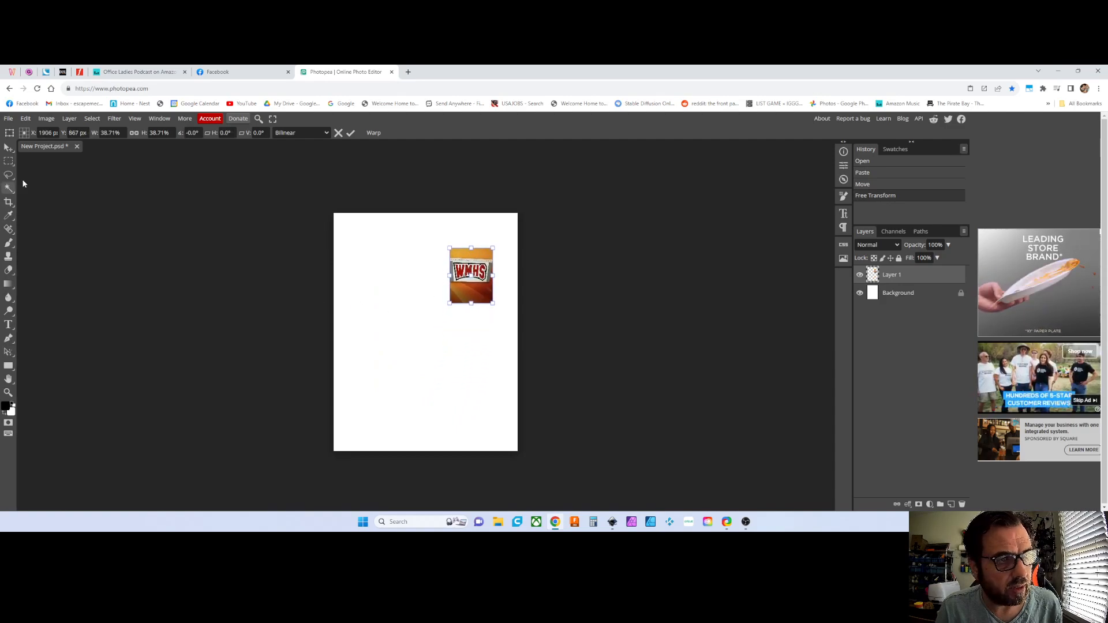
Step: Set up the Type tool with the College font in Bold style at a size of 250 px
{"action": "left_click", "coordinate": [10, 327]}
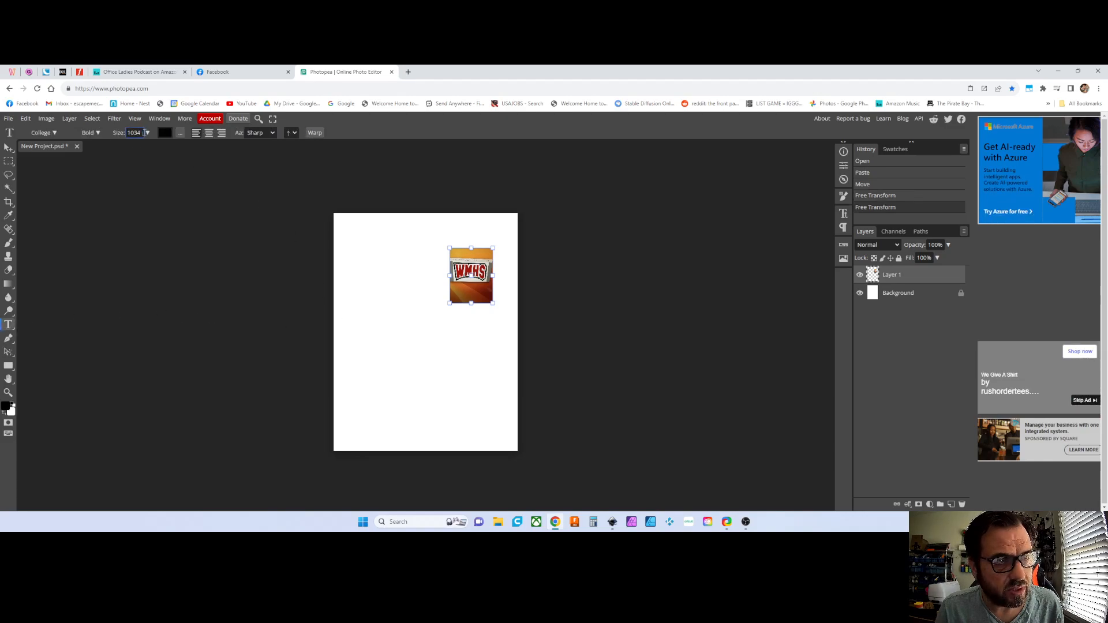
{"action": "left_click_drag", "start_coordinate": [148, 144], "coordinate": [134, 149]}
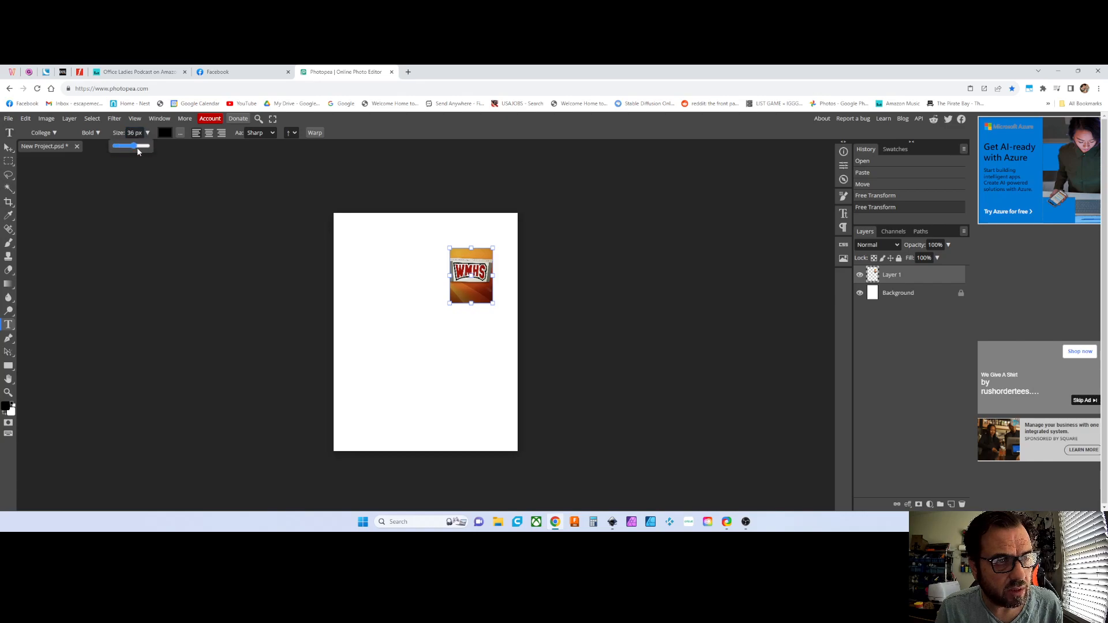
{"action": "double_click", "coordinate": [132, 132]}
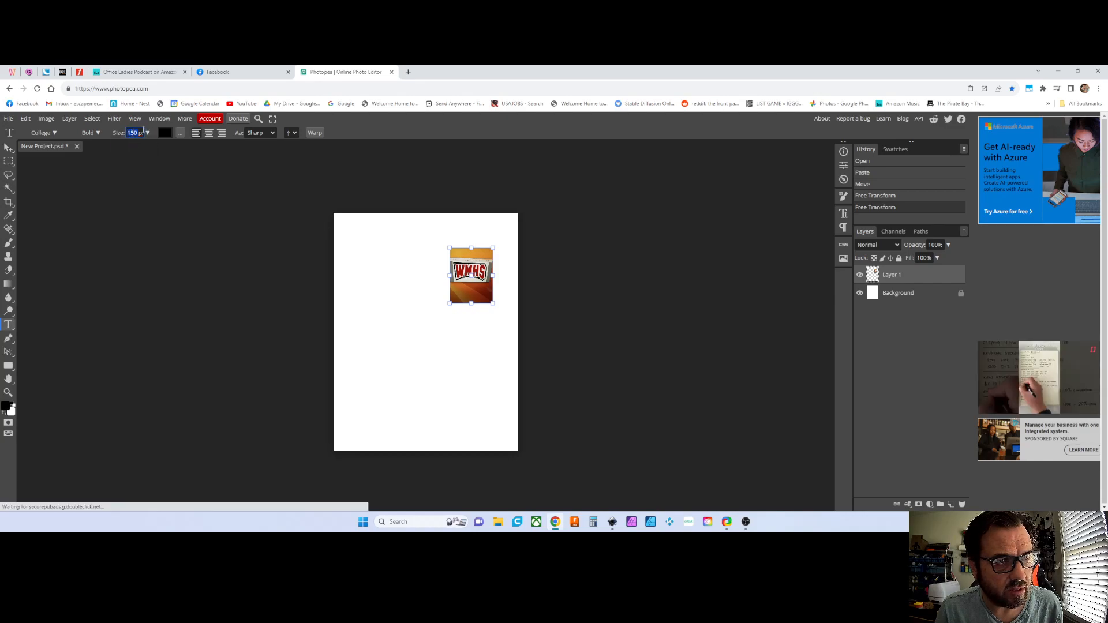
{"action": "type", "text": "250"}
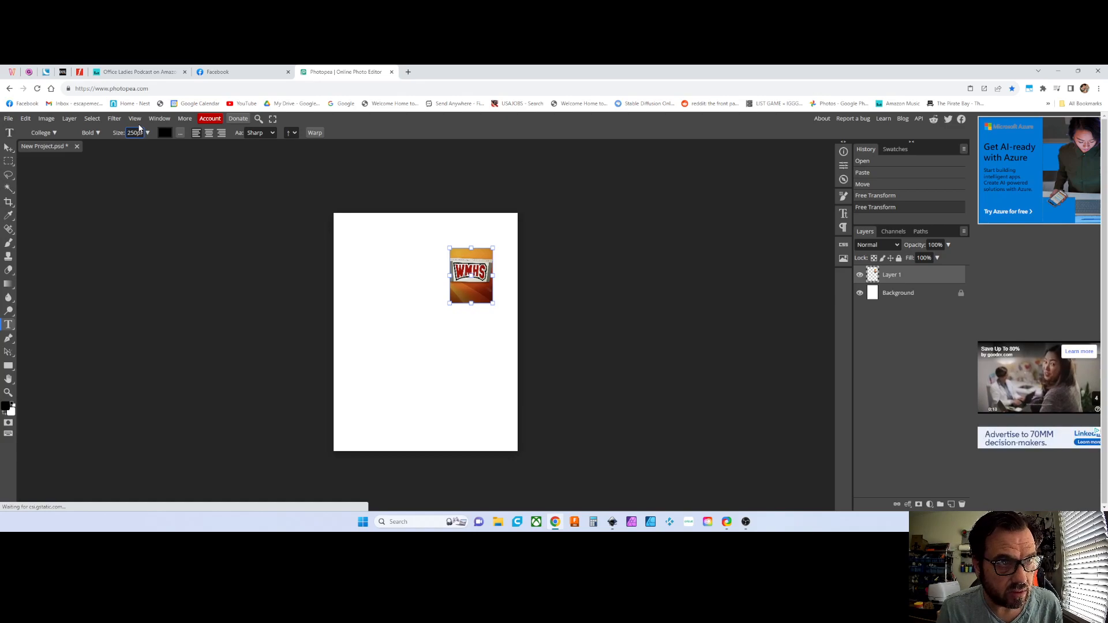
{"action": "left_click", "coordinate": [52, 133]}
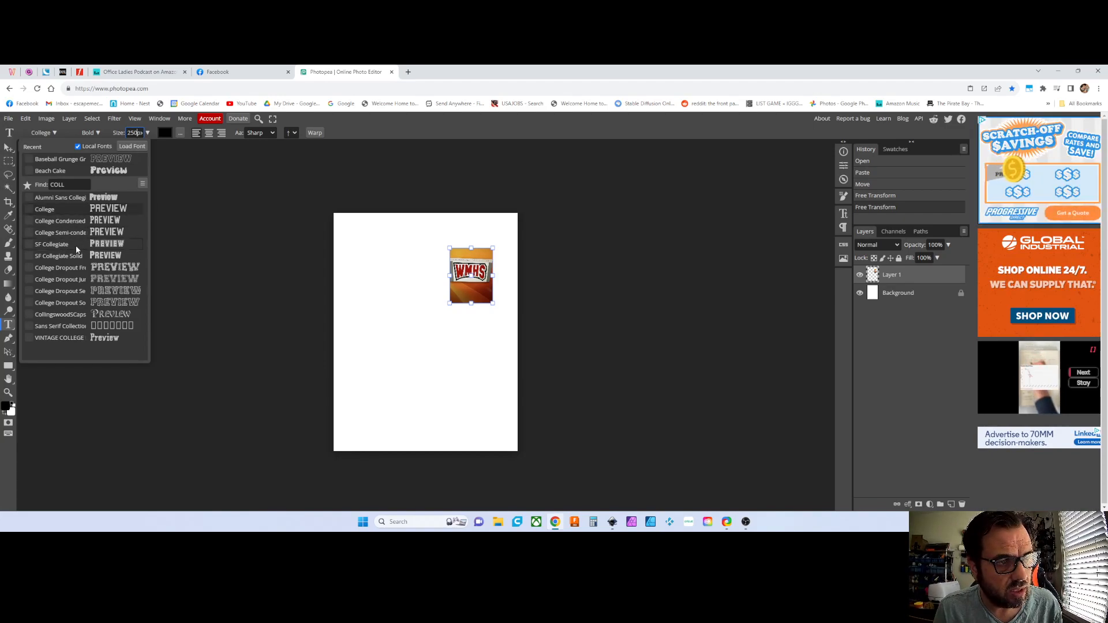
{"action": "left_click", "coordinate": [71, 214]}
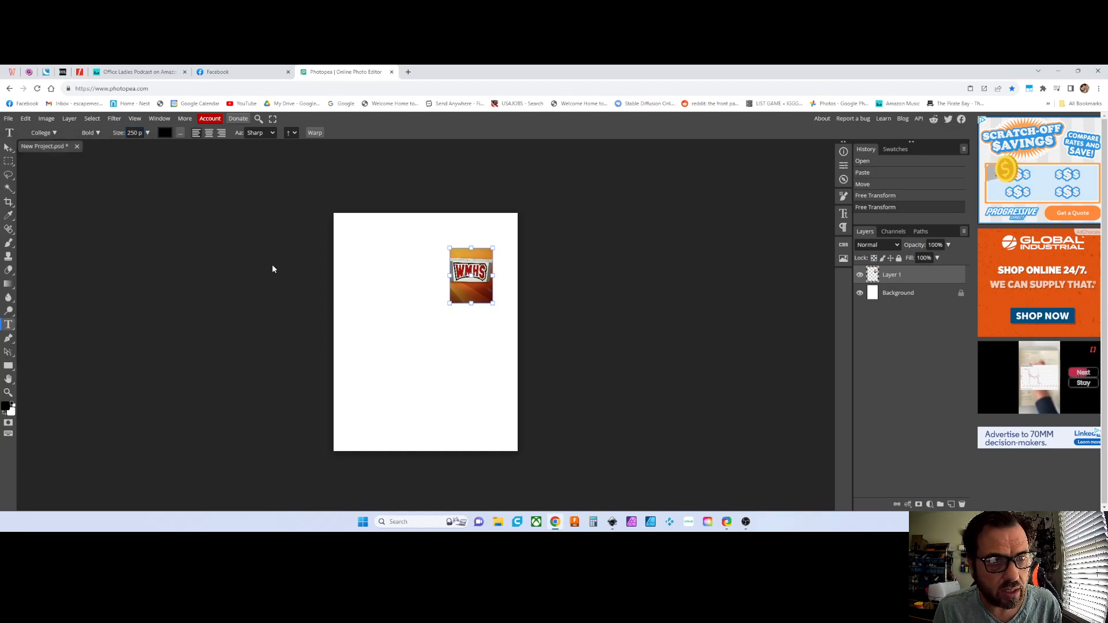
{"action": "left_click", "coordinate": [96, 132]}
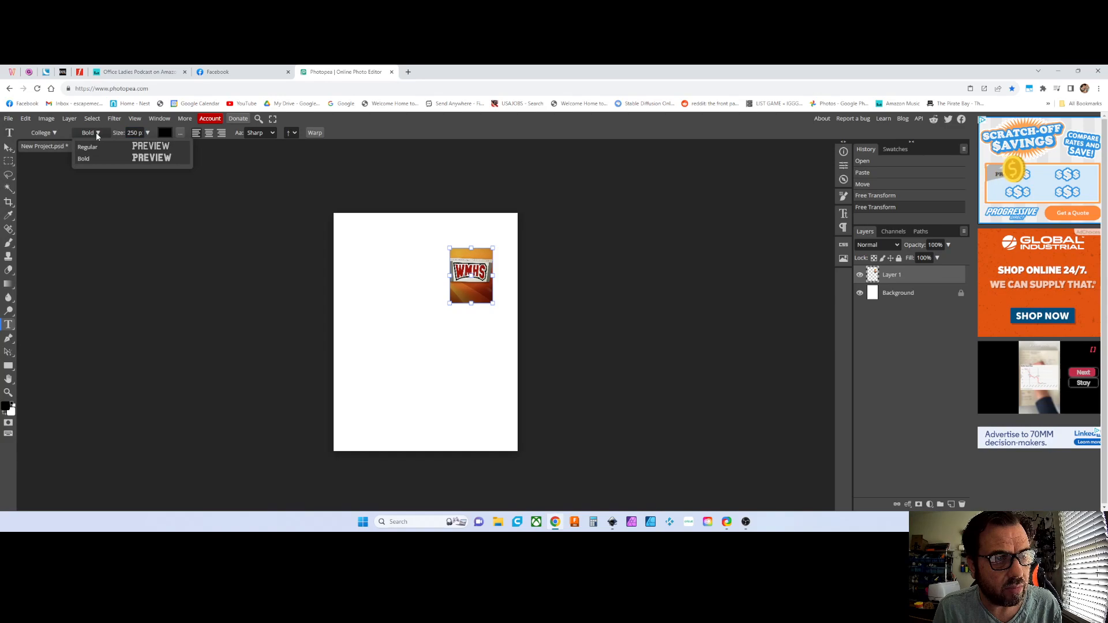
{"action": "left_click", "coordinate": [95, 157]}
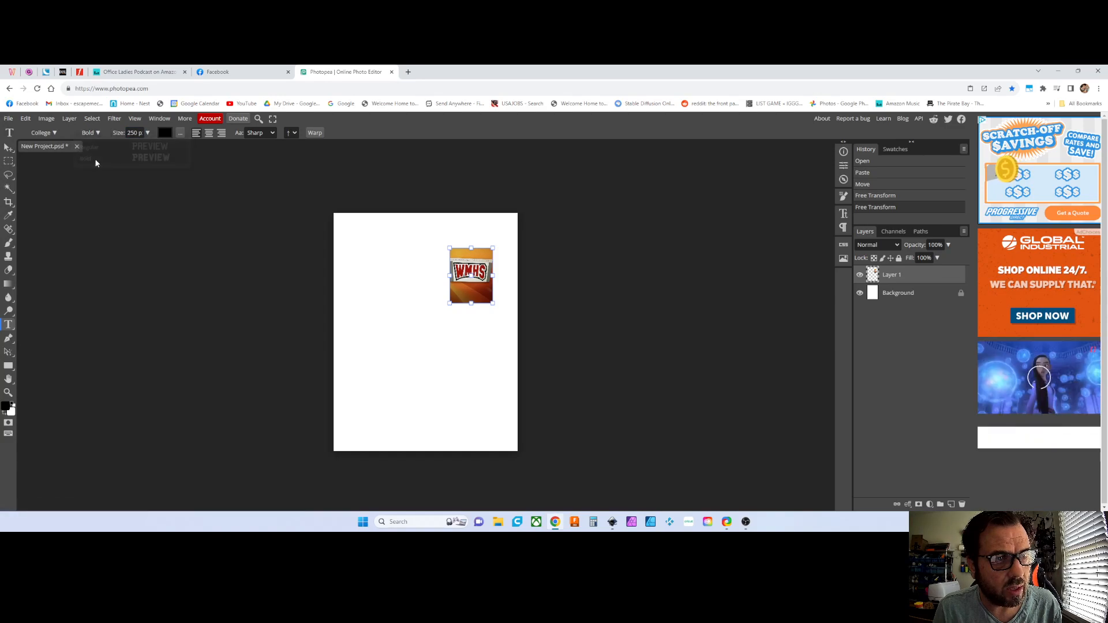
Step: Set the text colour to red ff0909 and add the text WMHS in the middle of the page
{"action": "left_click", "coordinate": [164, 133]}
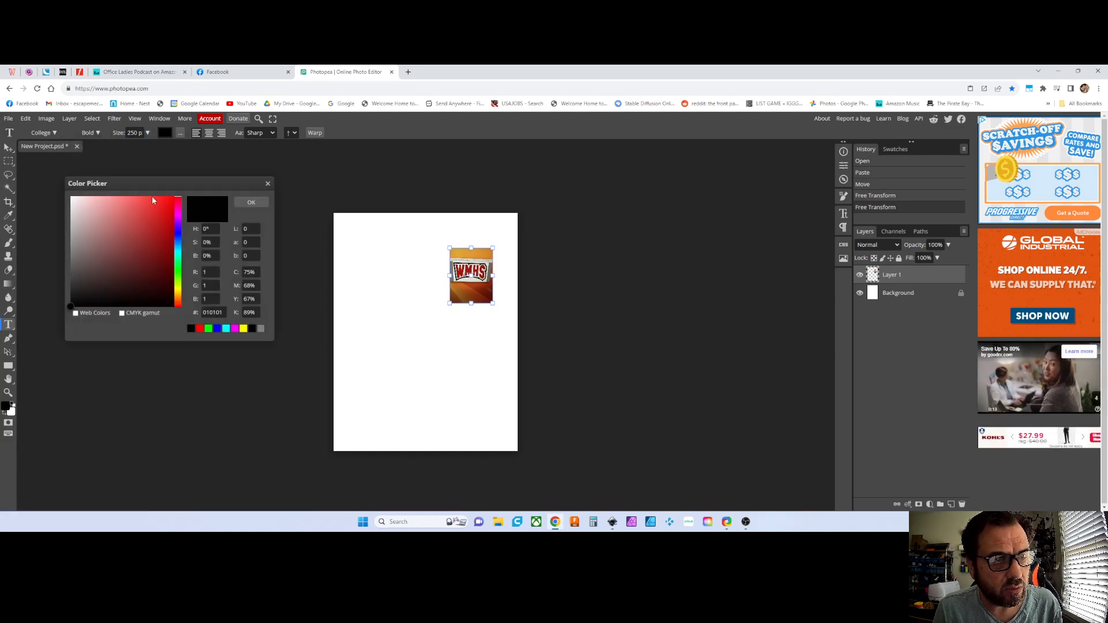
{"action": "left_click", "coordinate": [171, 196]}
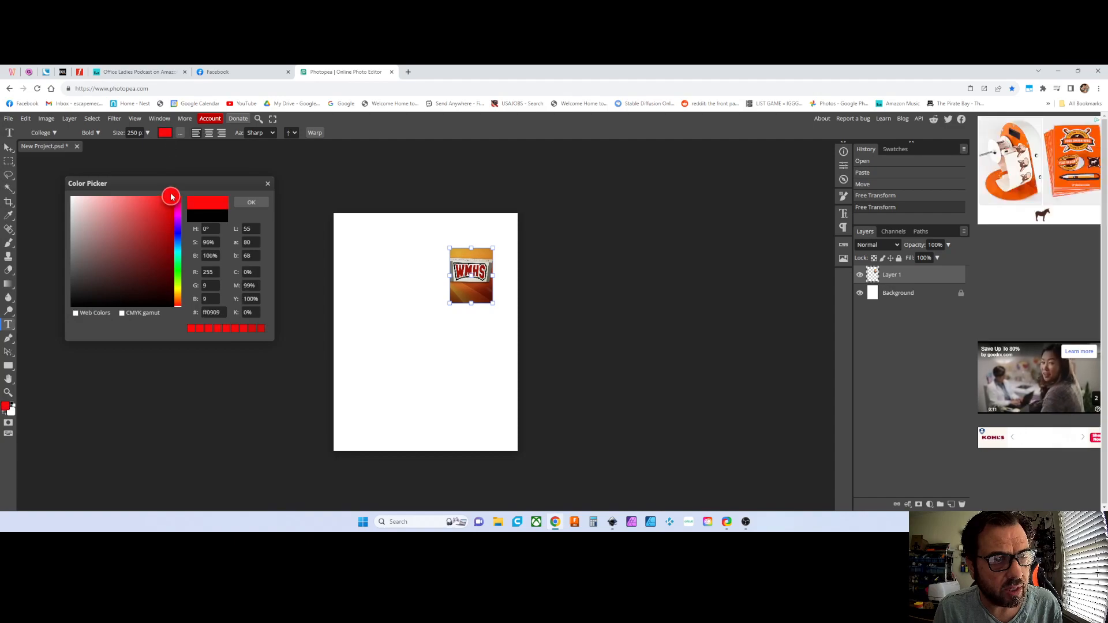
{"action": "left_click", "coordinate": [247, 202]}
{"action": "left_click", "coordinate": [389, 332]}
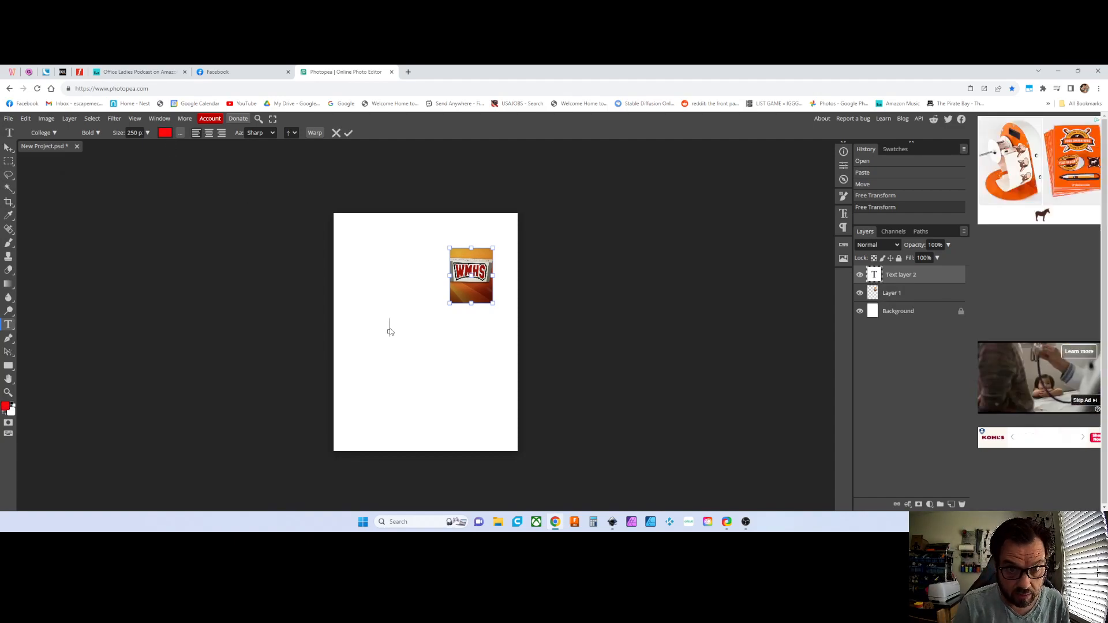
{"action": "type", "text": "W"}
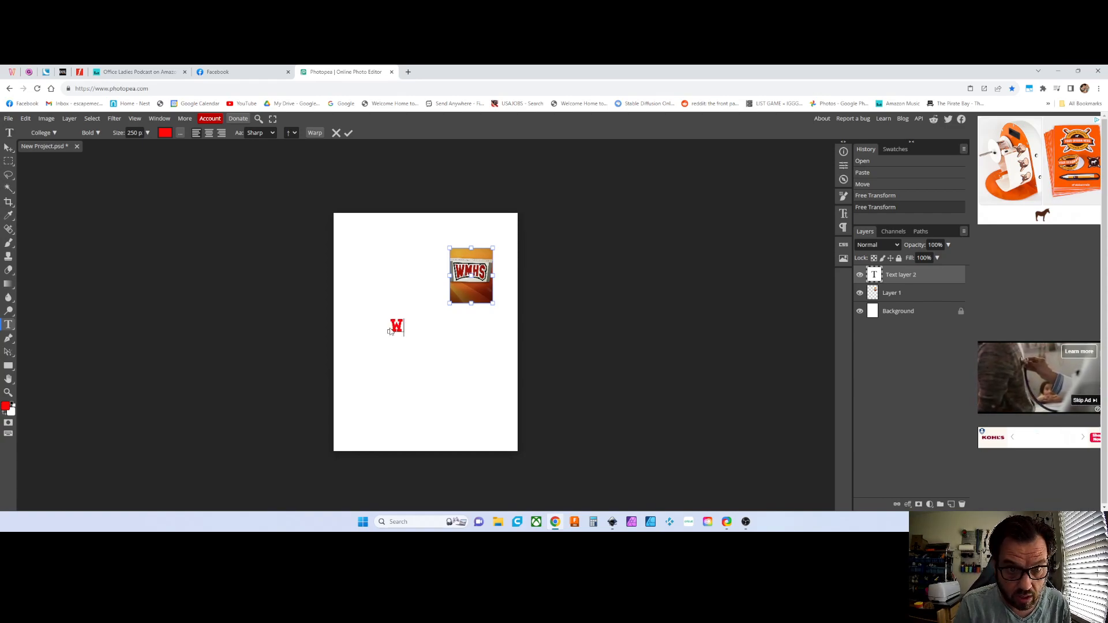
{"action": "type", "text": "MHS"}
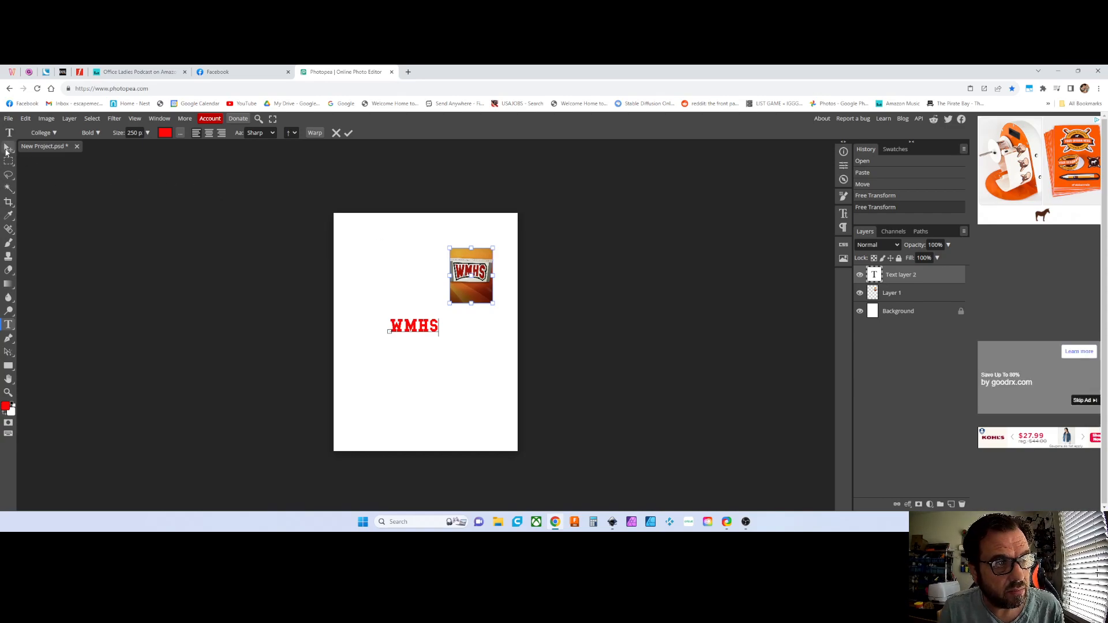
{"action": "left_click", "coordinate": [7, 150]}
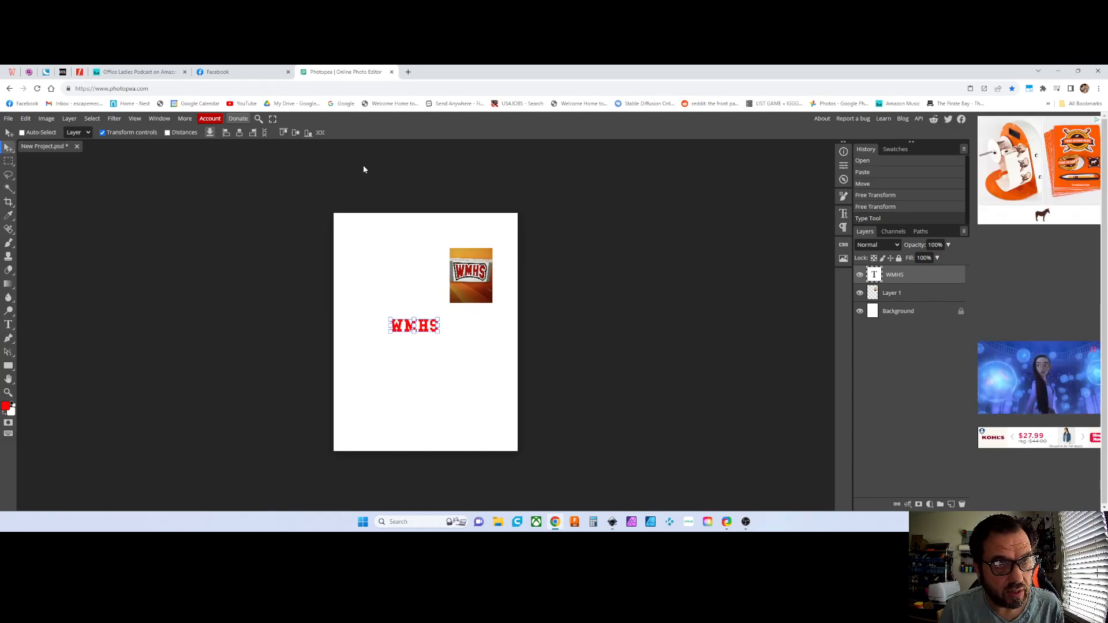
Step: Enlarge the WMHS text to about 139.51% width and 172.67% height
{"action": "left_click", "coordinate": [228, 72]}
{"action": "left_click", "coordinate": [312, 72]}
{"action": "left_click_drag", "start_coordinate": [305, 234], "coordinate": [303, 234]}
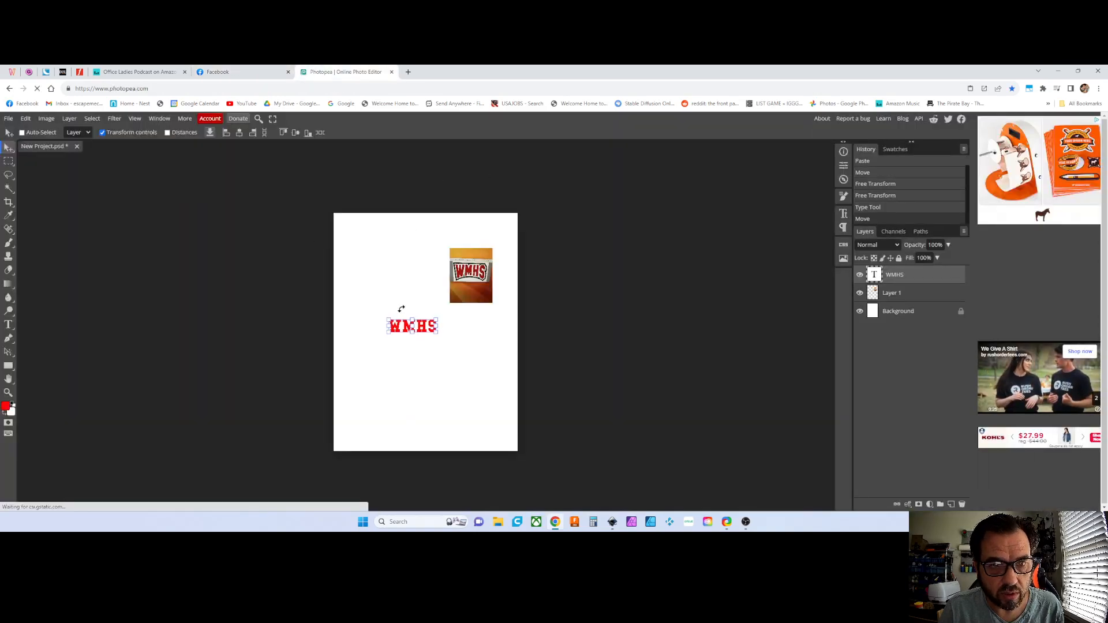
{"action": "scroll", "coordinate": [419, 339], "scroll_direction": "up", "scroll_amount": 6}
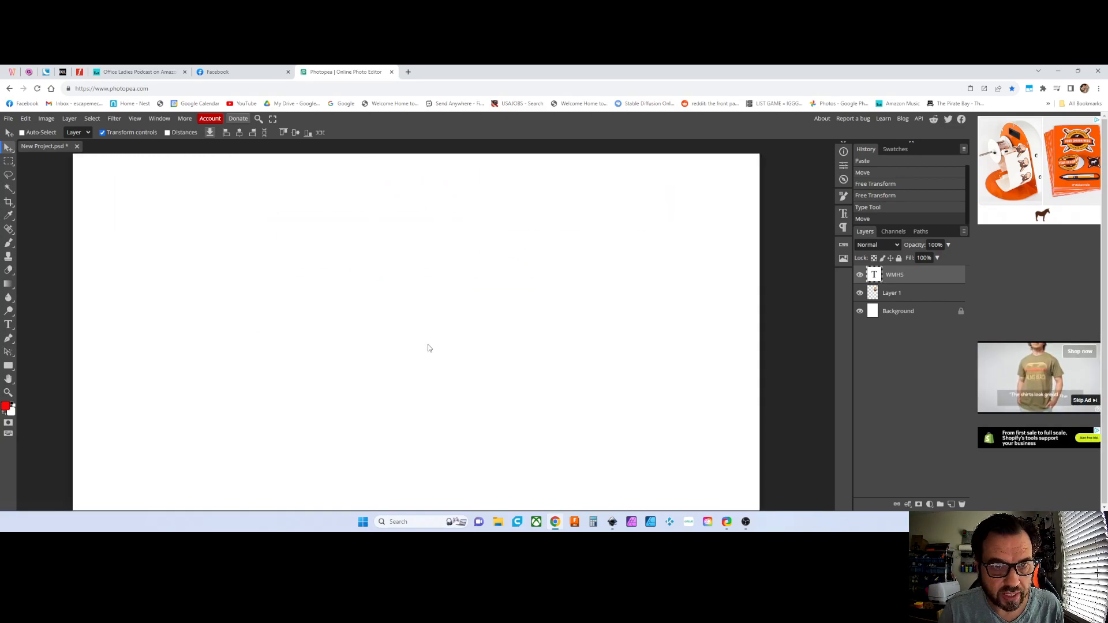
{"action": "left_click", "coordinate": [8, 392]}
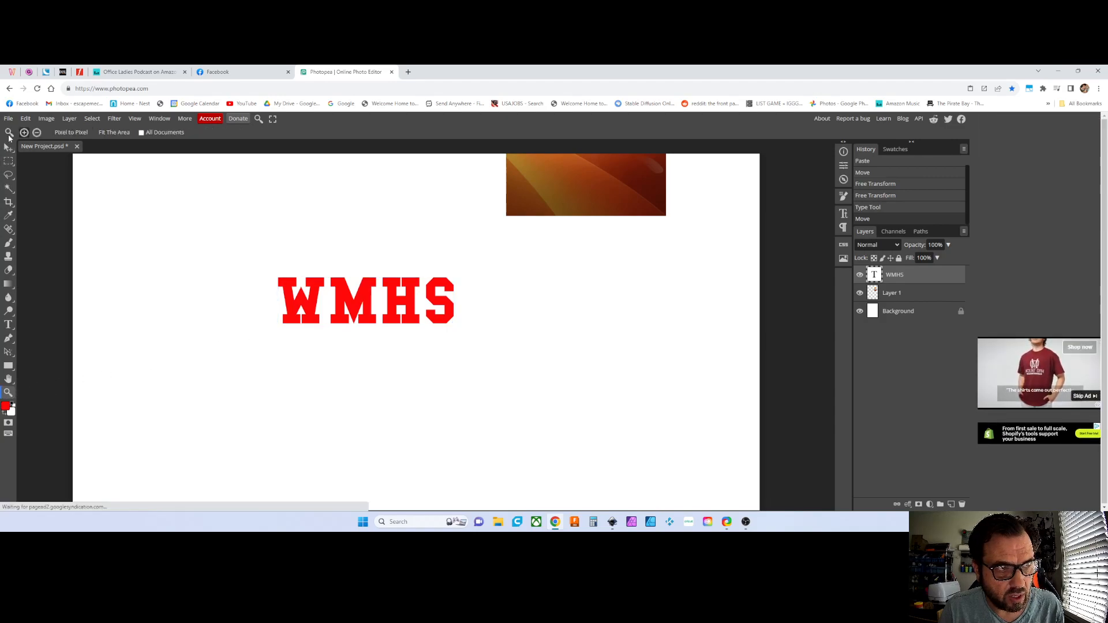
{"action": "left_click", "coordinate": [9, 149]}
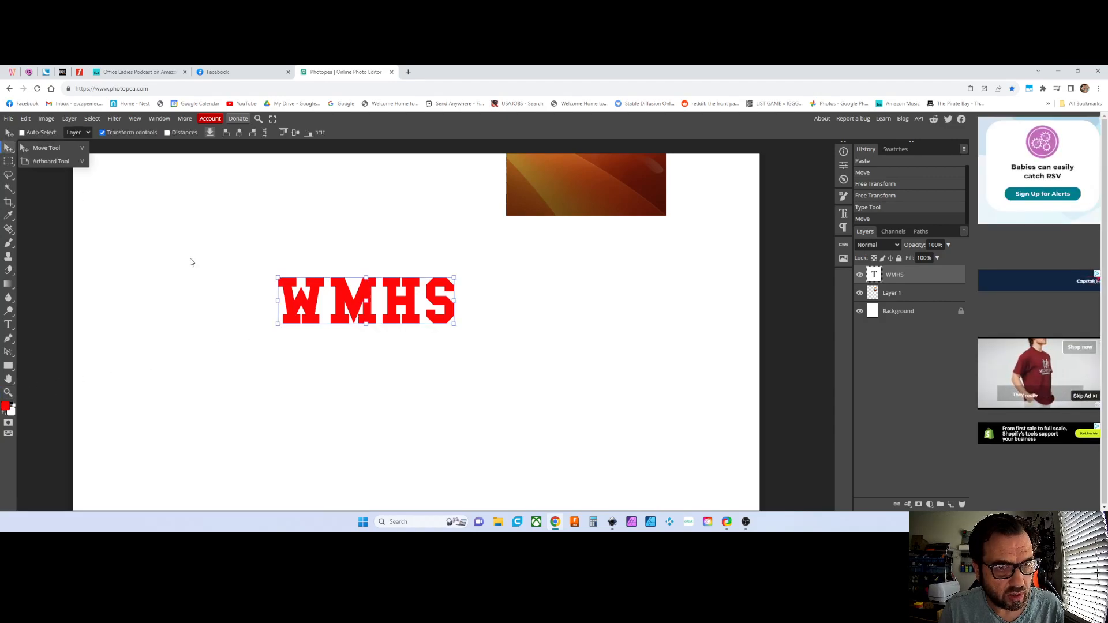
{"action": "left_click_drag", "start_coordinate": [454, 323], "coordinate": [528, 361]}
{"action": "scroll", "coordinate": [528, 346], "scroll_direction": "up", "scroll_amount": 5}
{"action": "scroll", "coordinate": [528, 328], "scroll_direction": "down", "scroll_amount": 2}
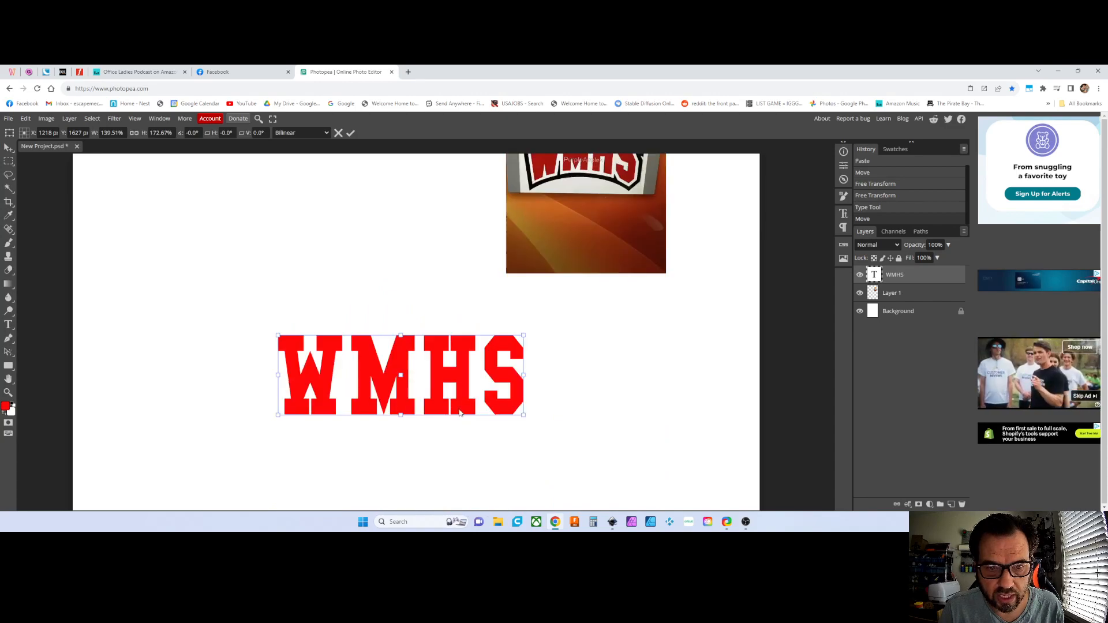
{"action": "scroll", "coordinate": [388, 410], "scroll_direction": "down", "scroll_amount": 2}
{"action": "scroll", "coordinate": [430, 380], "scroll_direction": "down", "scroll_amount": 1}
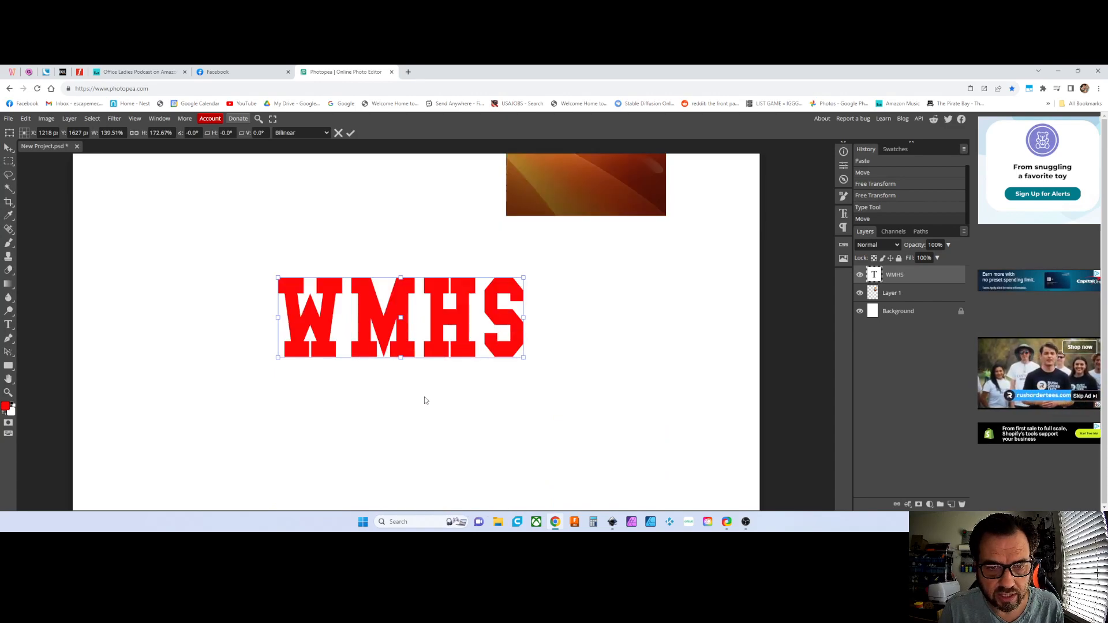
Step: Stretch the WMHS text downward to about 255.23% height, keeping its width
{"action": "left_click_drag", "start_coordinate": [401, 357], "coordinate": [400, 395]}
{"action": "scroll", "coordinate": [640, 376], "scroll_direction": "down", "scroll_amount": 1}
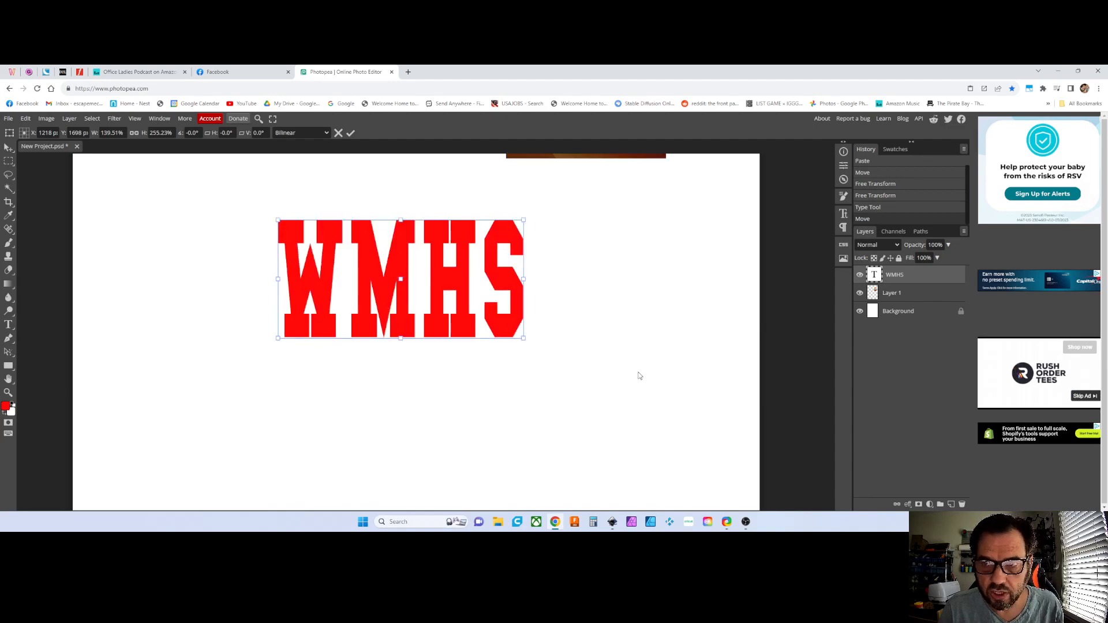
{"action": "scroll", "coordinate": [635, 373], "scroll_direction": "up", "scroll_amount": 1}
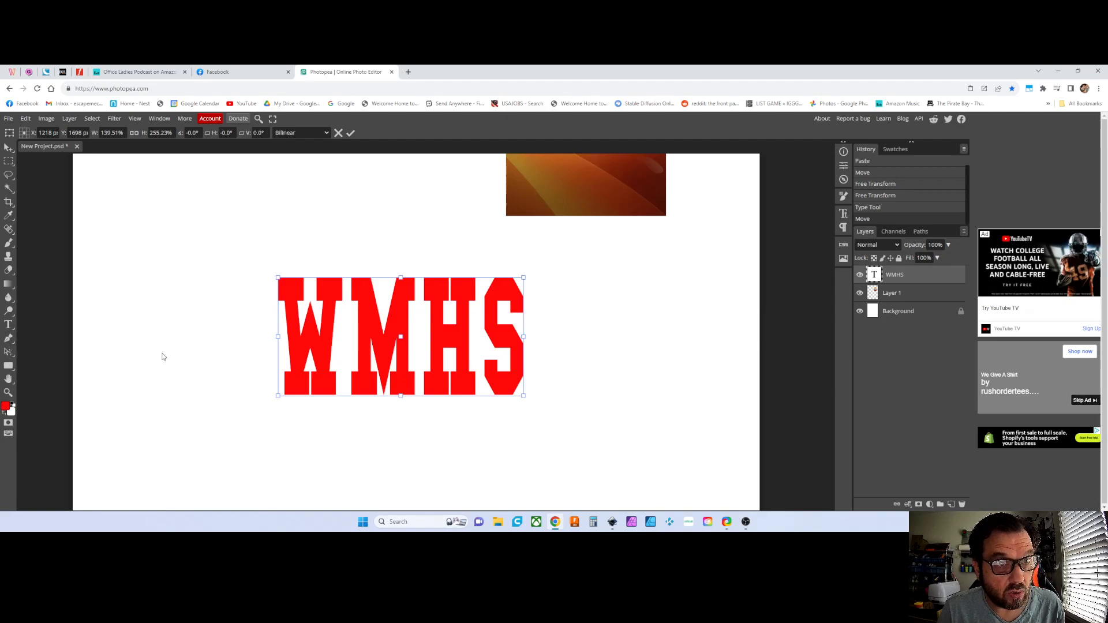
Step: Try a horizontal Bulge warp with a -15% bend on the WMHS text and undo it
{"action": "left_click", "coordinate": [9, 325]}
{"action": "left_click", "coordinate": [321, 133]}
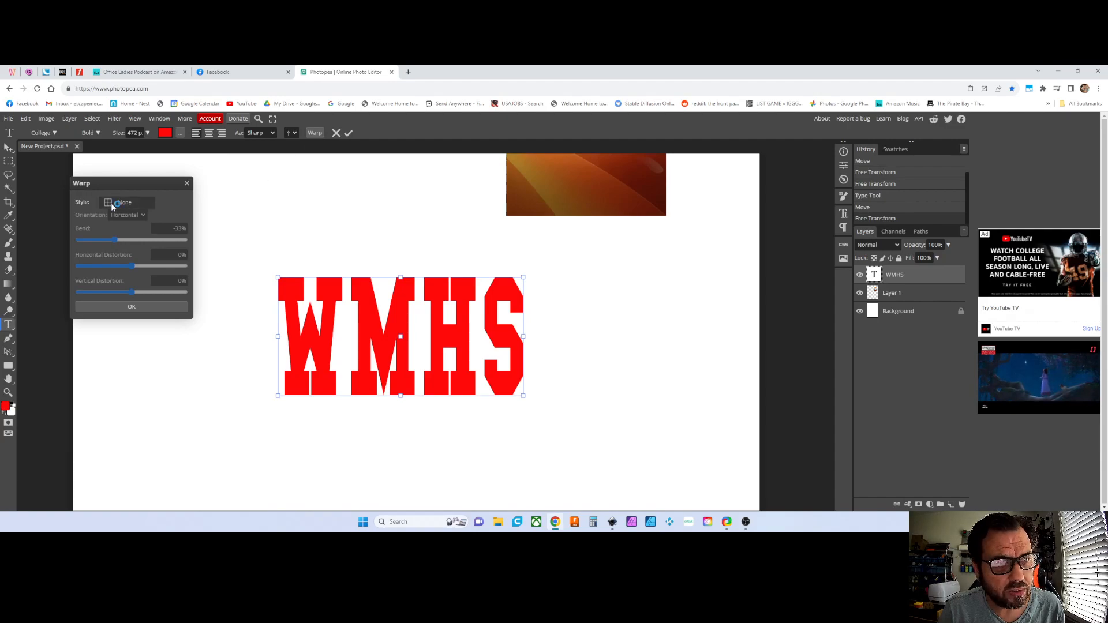
{"action": "left_click", "coordinate": [132, 204]}
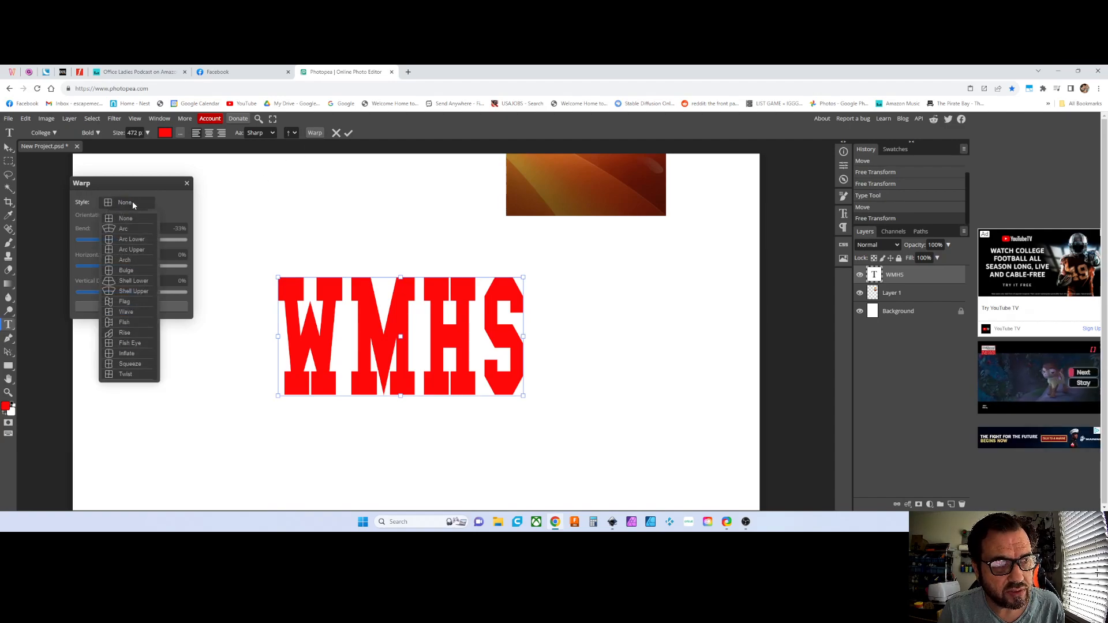
{"action": "left_click", "coordinate": [126, 271]}
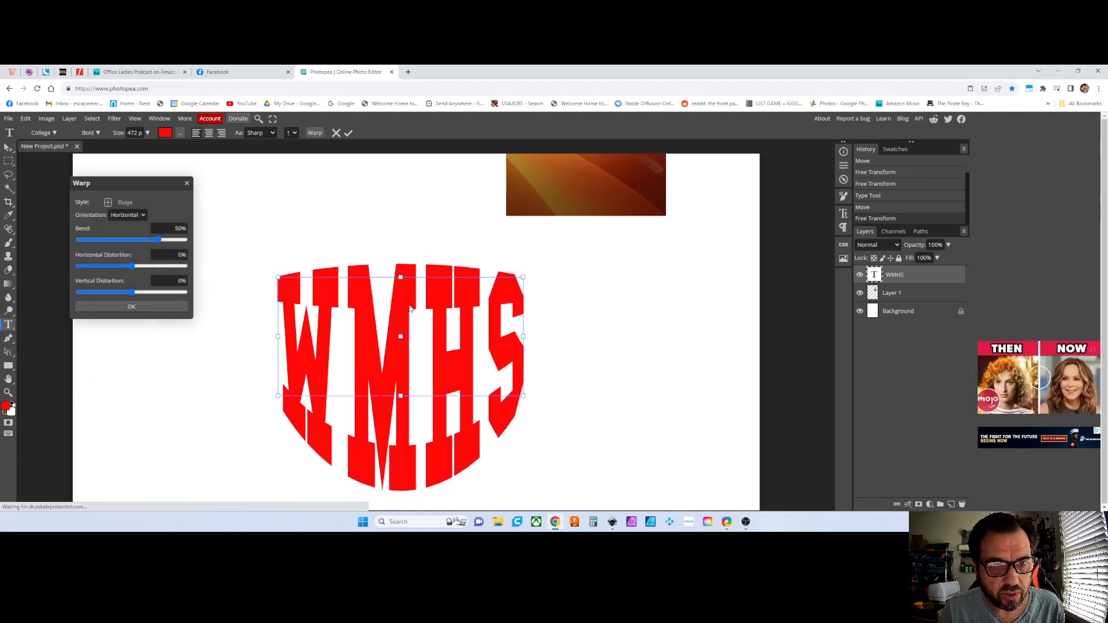
{"action": "scroll", "coordinate": [525, 353], "scroll_direction": "up", "scroll_amount": 2}
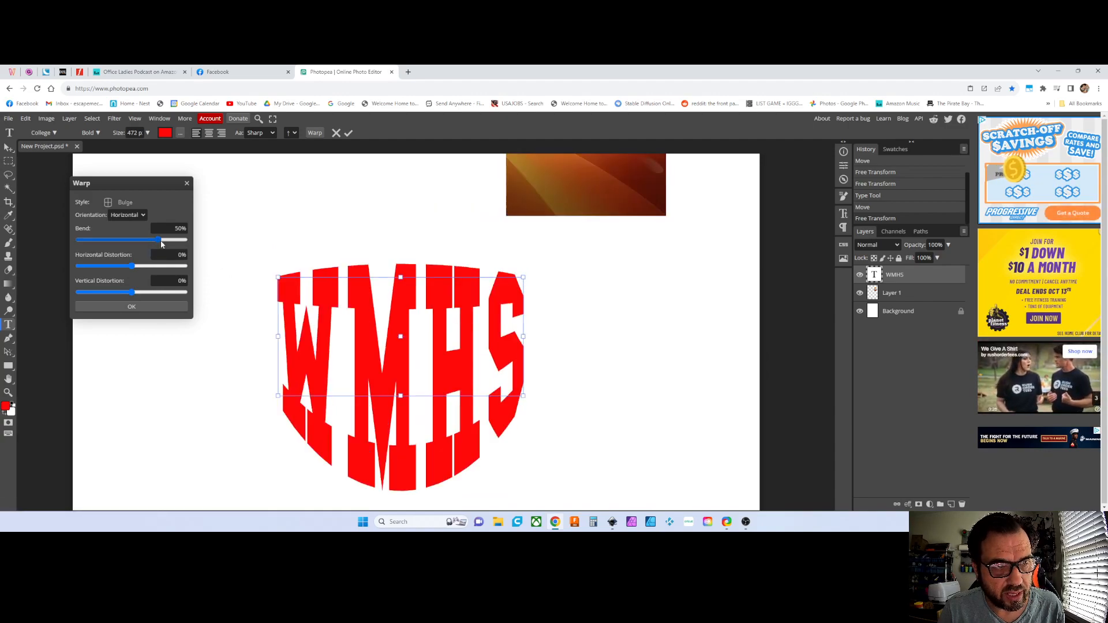
{"action": "left_click_drag", "start_coordinate": [161, 243], "coordinate": [124, 241]}
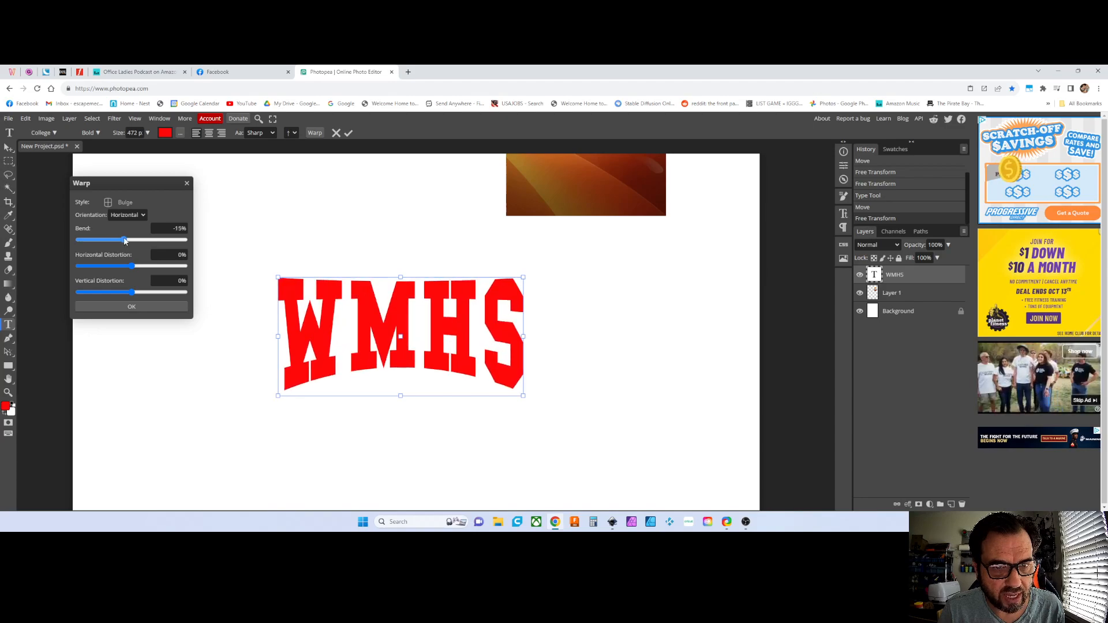
{"action": "left_click", "coordinate": [132, 307]}
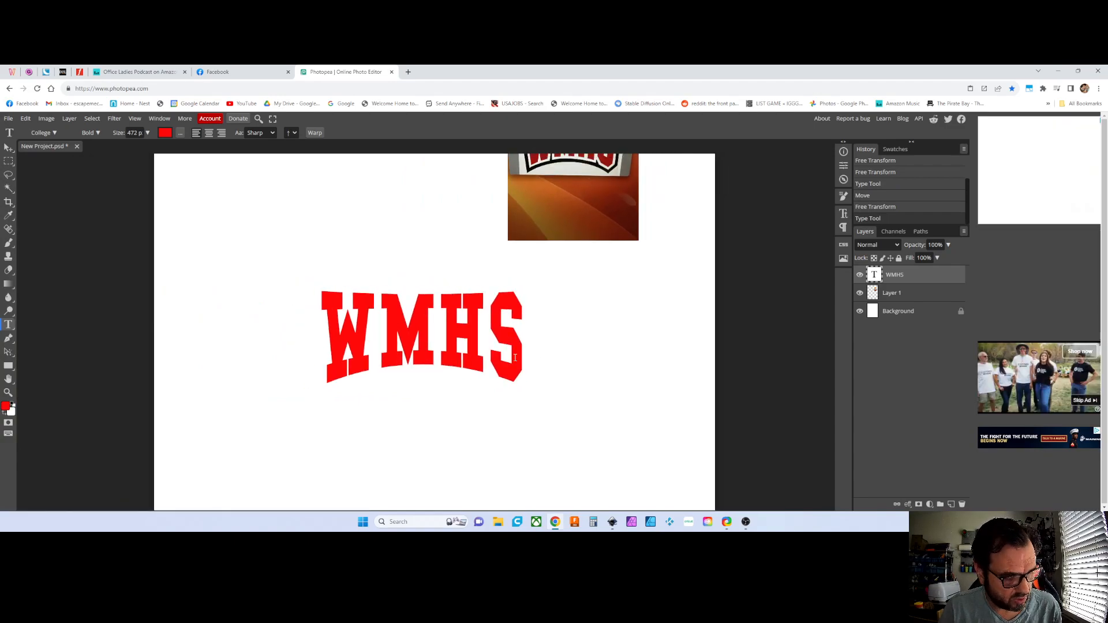
{"action": "key", "text": "ctrl+z"}
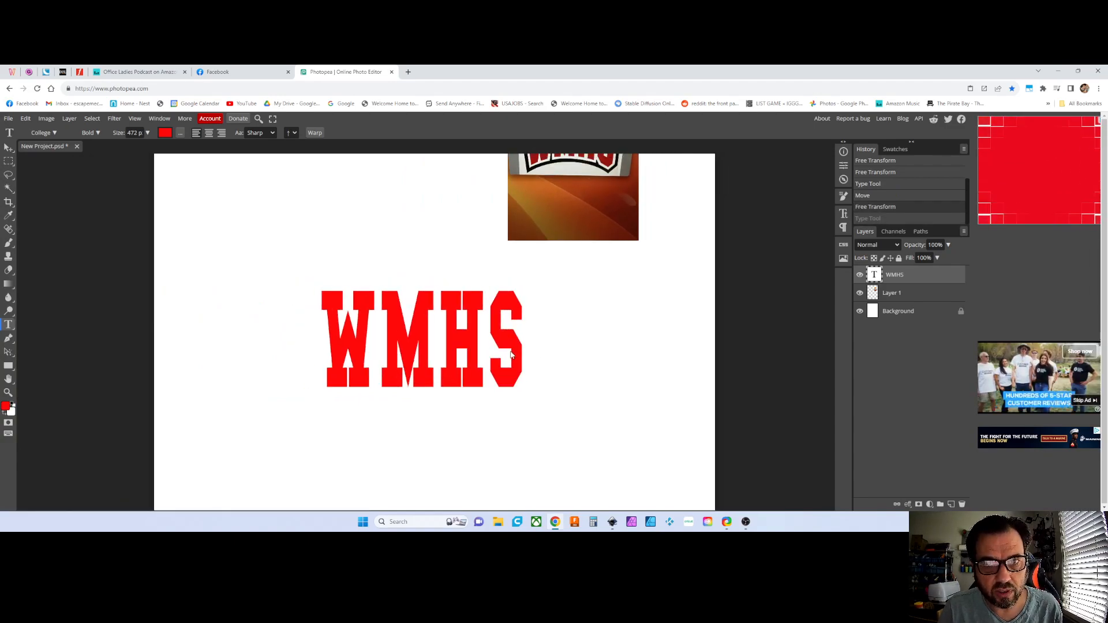
{"action": "left_click", "coordinate": [25, 119]}
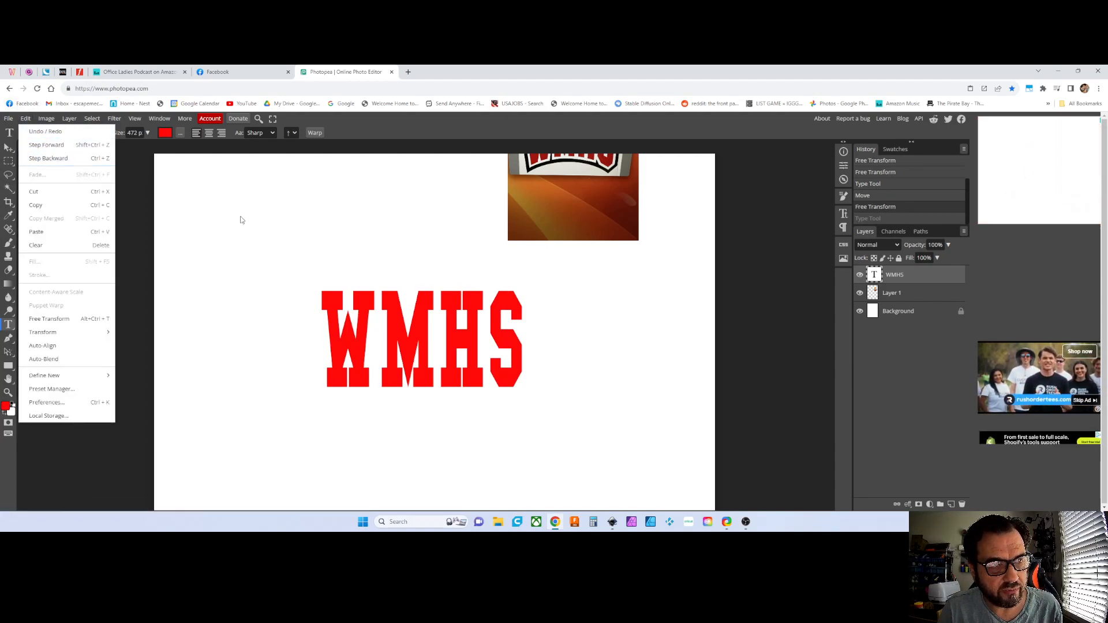
{"action": "left_click", "coordinate": [282, 248]}
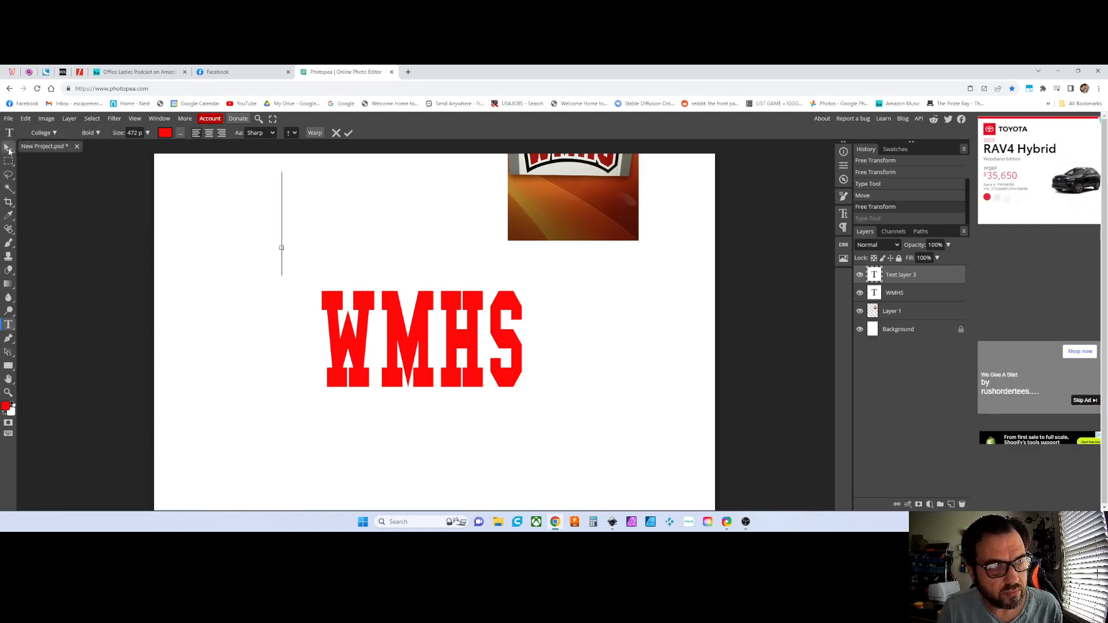
{"action": "left_click", "coordinate": [9, 148]}
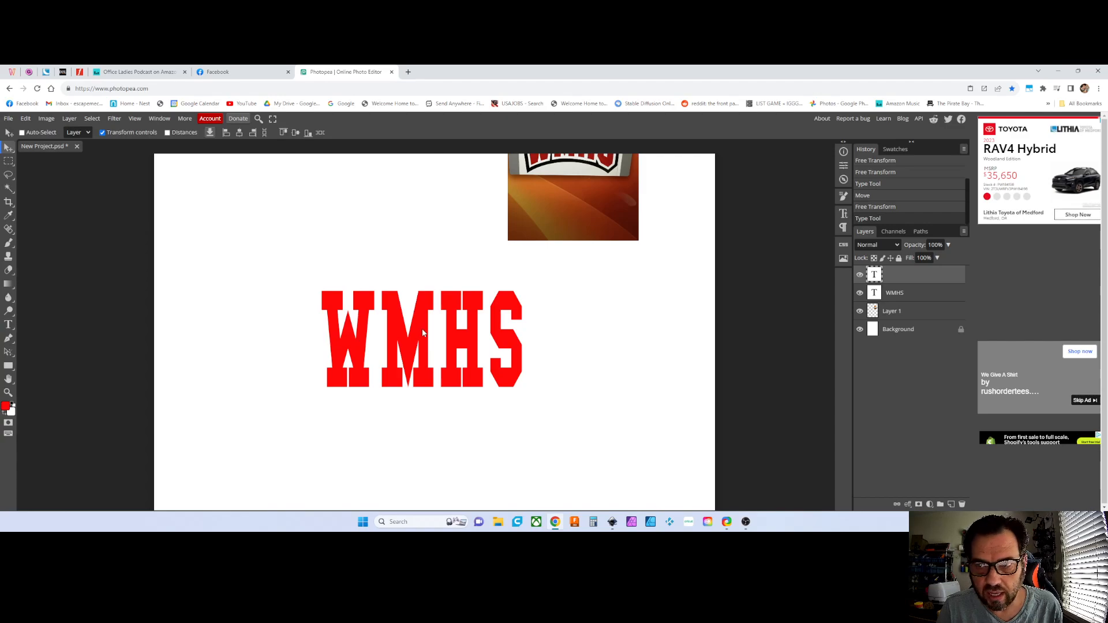
{"action": "right_click", "coordinate": [890, 278]}
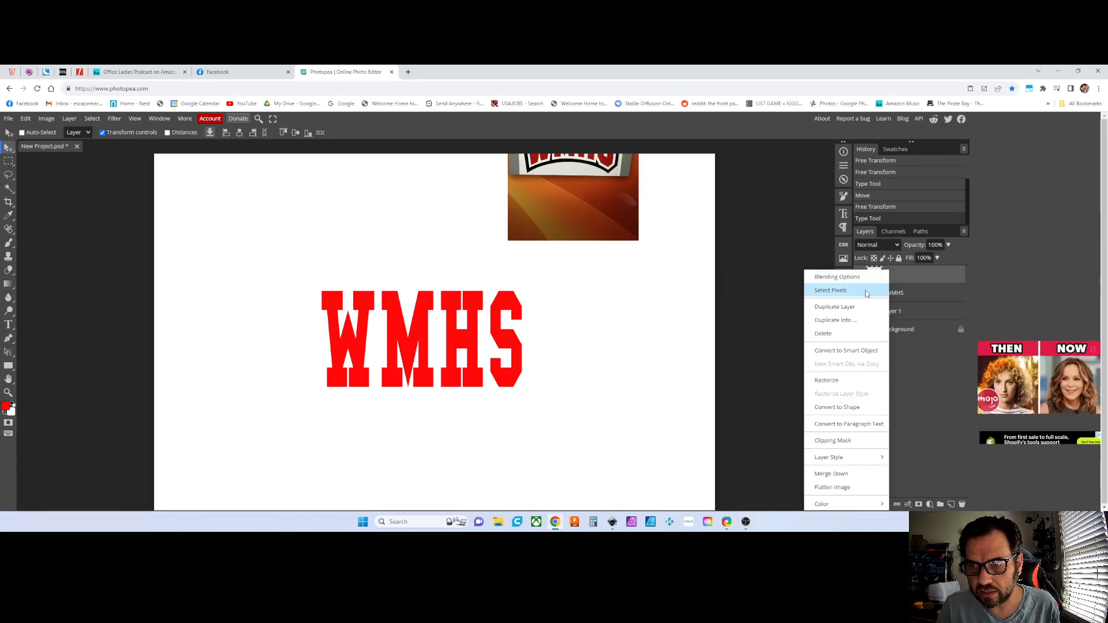
{"action": "left_click", "coordinate": [822, 333]}
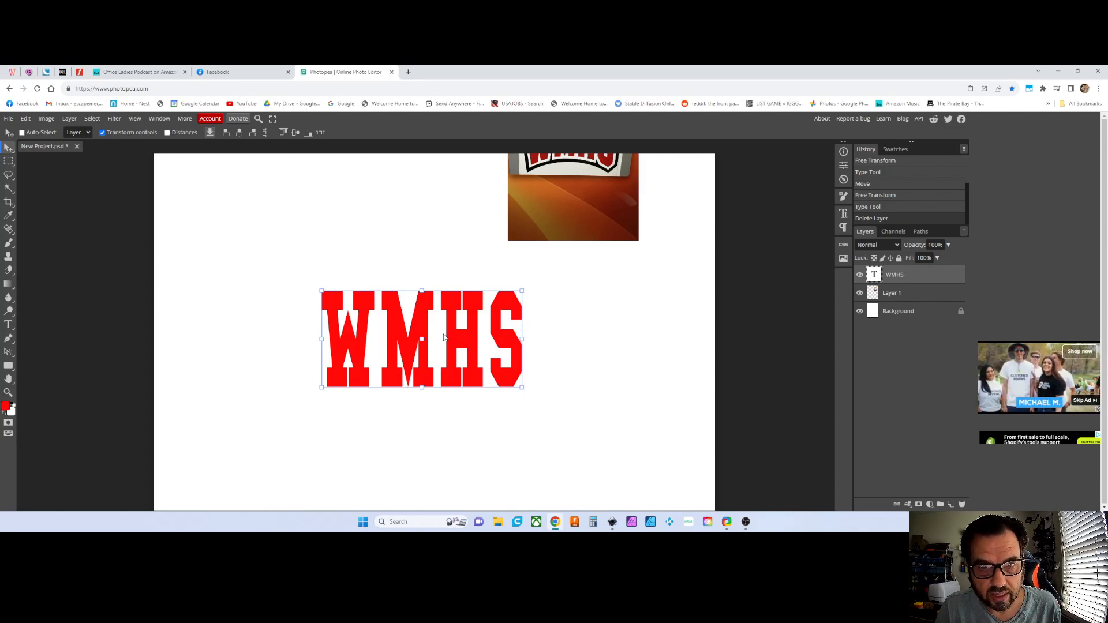
Step: Convert the WMHS text layer to a shape and nudge it slightly to the right
{"action": "scroll", "coordinate": [615, 271], "scroll_direction": "up", "scroll_amount": 1}
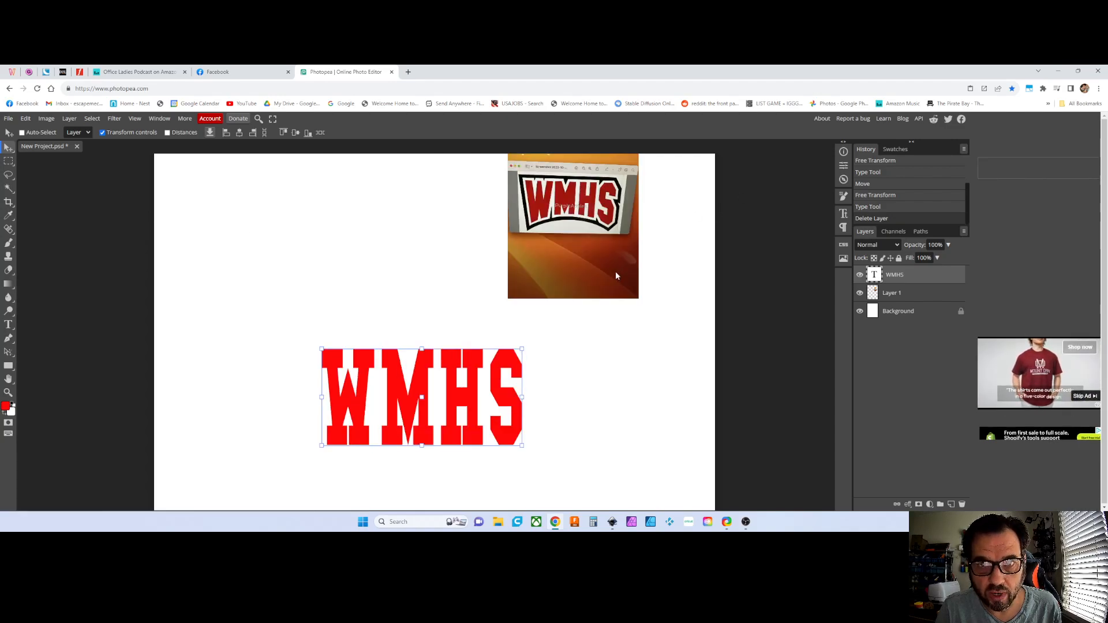
{"action": "scroll", "coordinate": [613, 274], "scroll_direction": "down", "scroll_amount": 1}
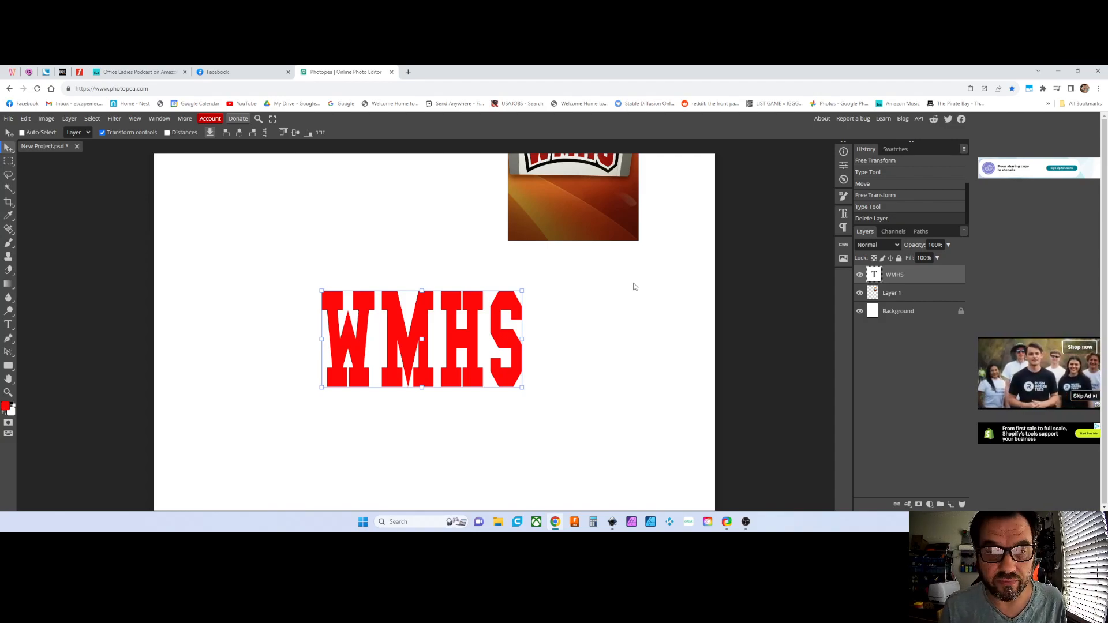
{"action": "scroll", "coordinate": [639, 299], "scroll_direction": "up", "scroll_amount": 2}
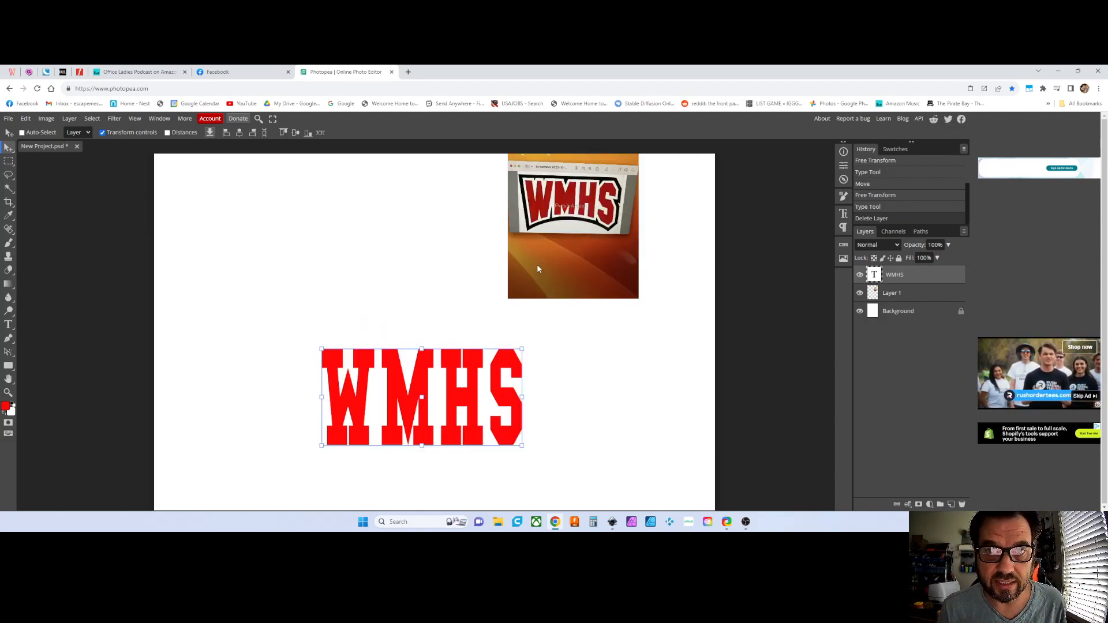
{"action": "scroll", "coordinate": [540, 271], "scroll_direction": "down", "scroll_amount": 2}
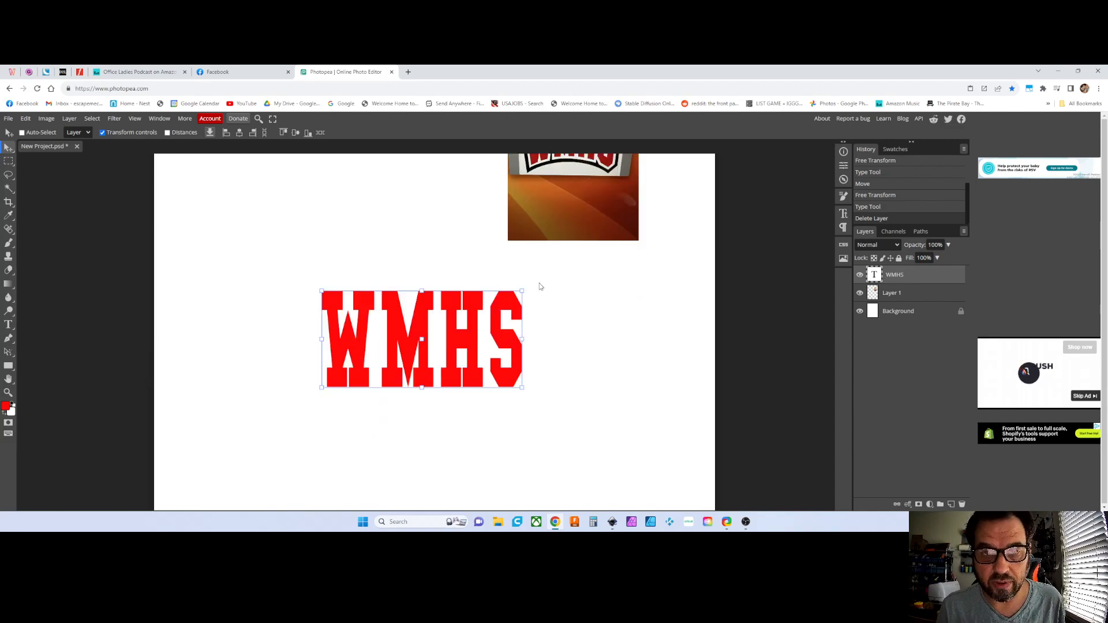
{"action": "right_click", "coordinate": [889, 277]}
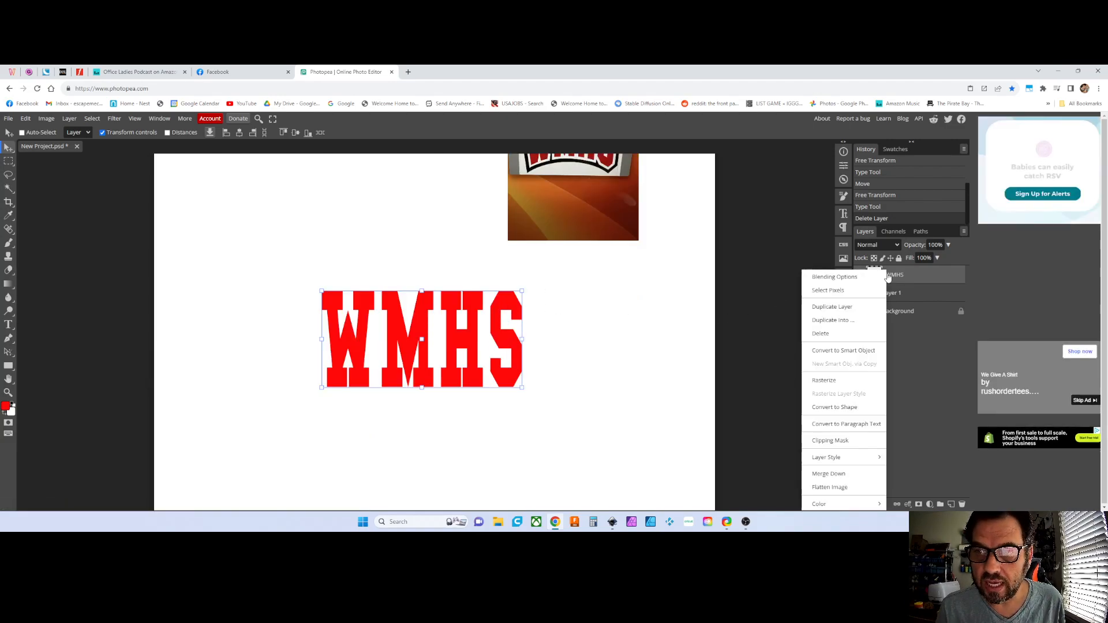
{"action": "left_click", "coordinate": [891, 278]}
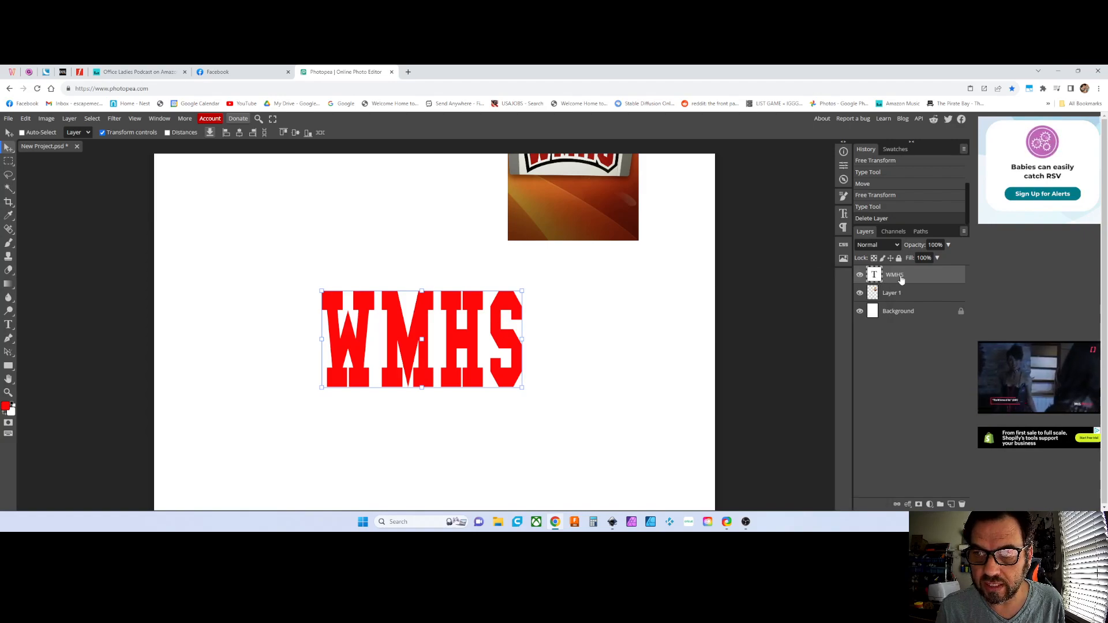
{"action": "right_click", "coordinate": [902, 280]}
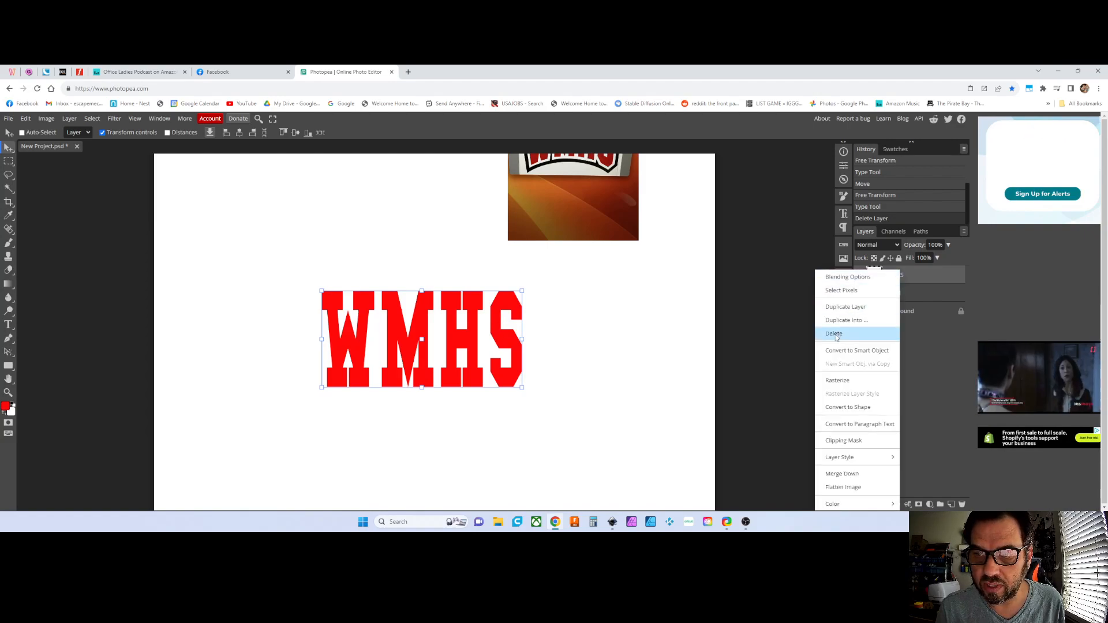
{"action": "left_click", "coordinate": [847, 408]}
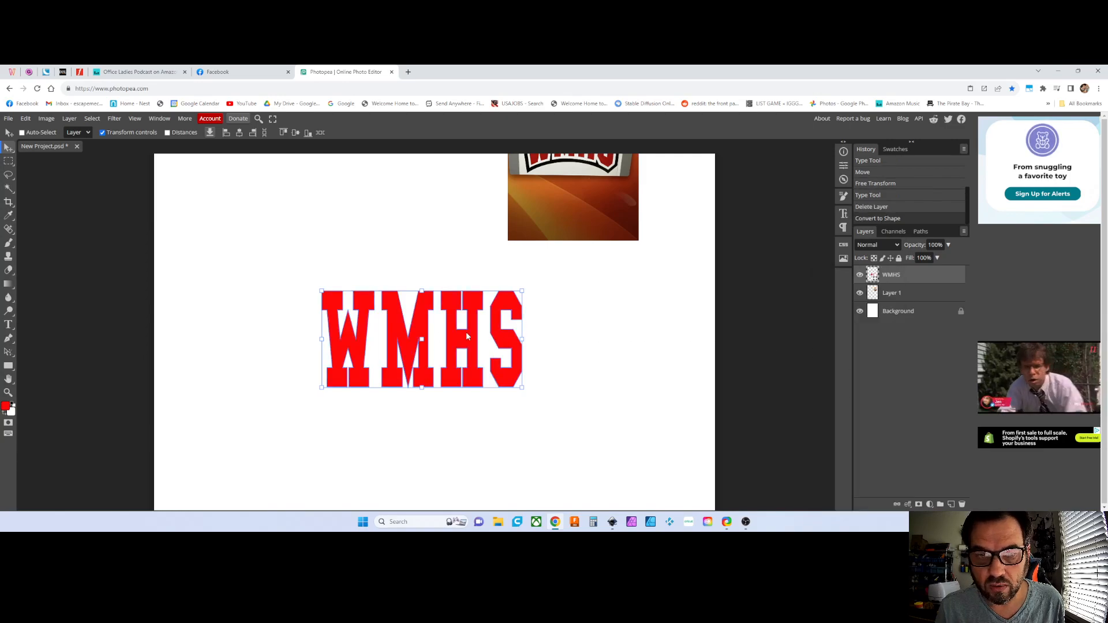
{"action": "left_click_drag", "start_coordinate": [390, 358], "coordinate": [382, 331]}
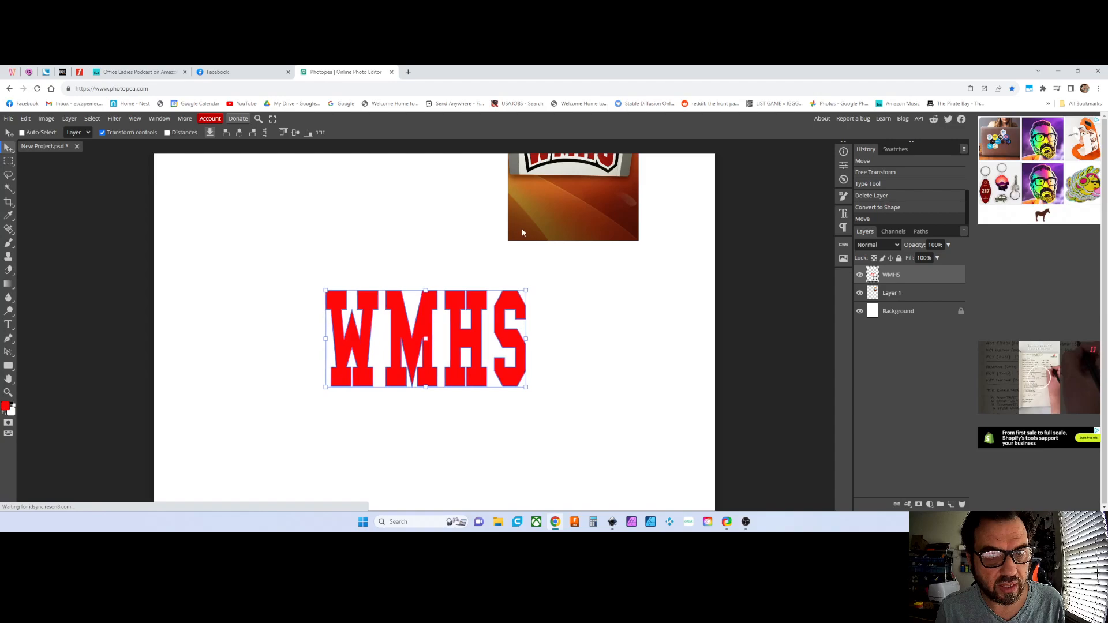
Step: Start a Warp transform on the WMHS shape and raise the left control handle of its bottom edge to curve that side upward
{"action": "left_click", "coordinate": [890, 292]}
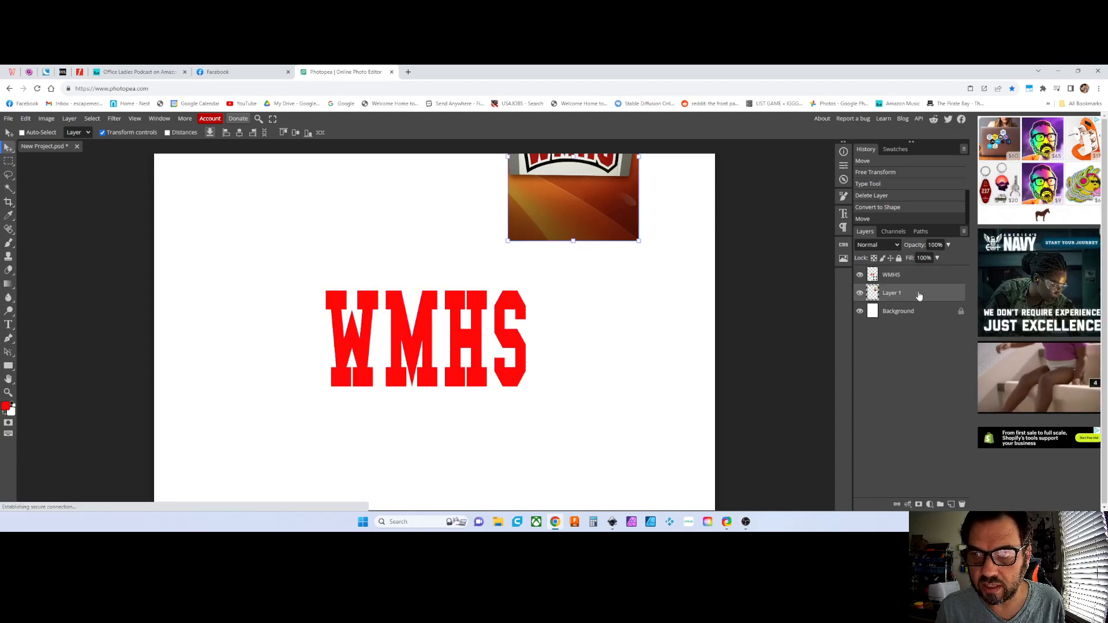
{"action": "left_click", "coordinate": [909, 276]}
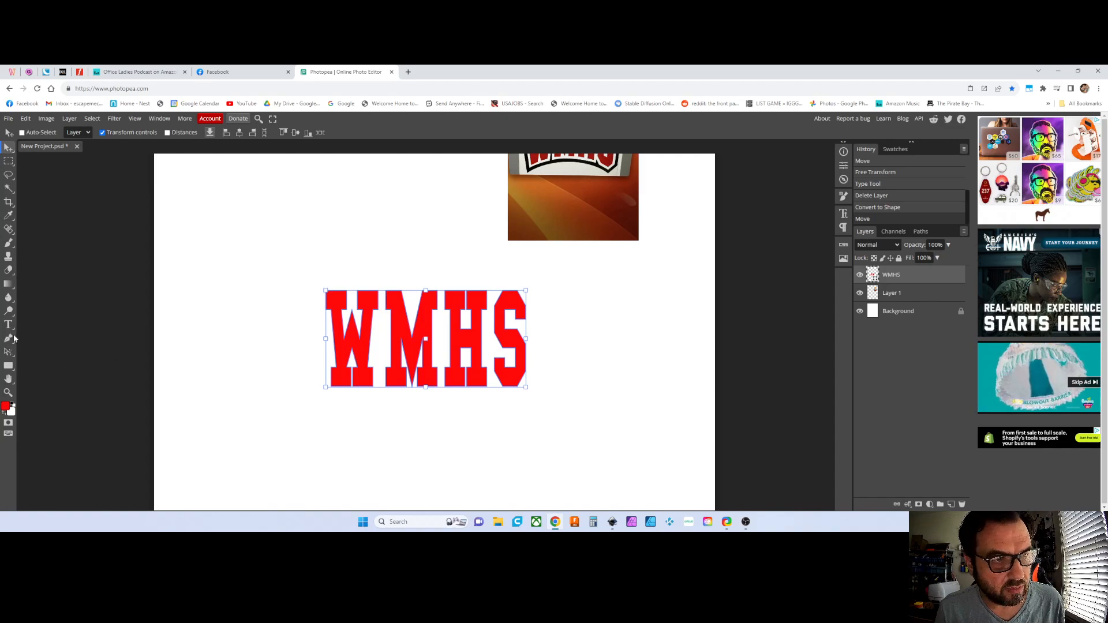
{"action": "left_click", "coordinate": [25, 120]}
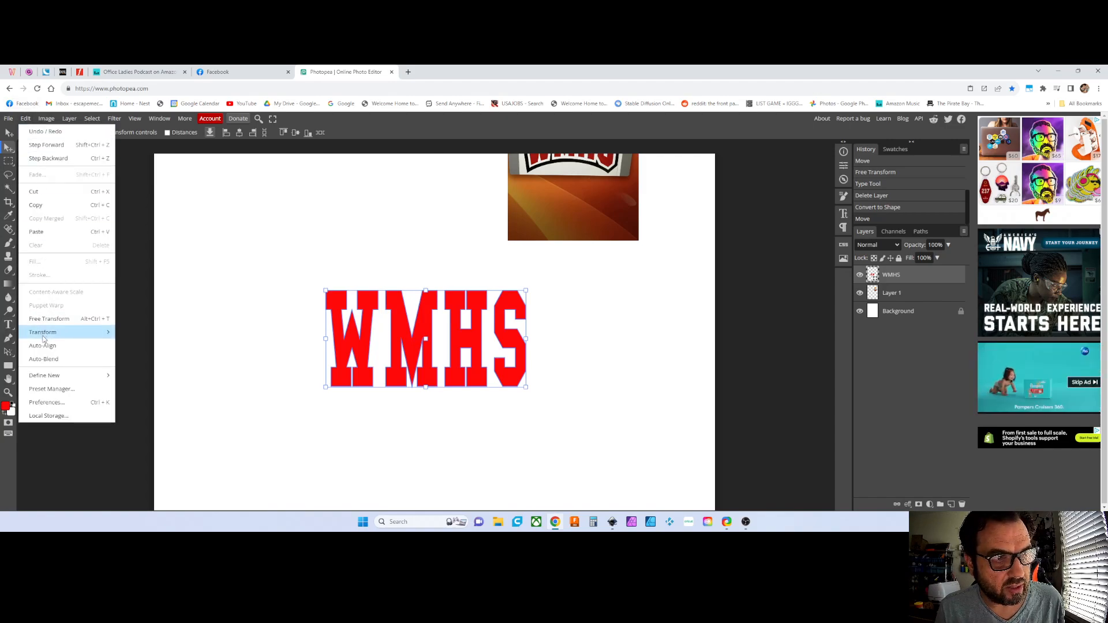
{"action": "mouse_move", "coordinate": [45, 336]}
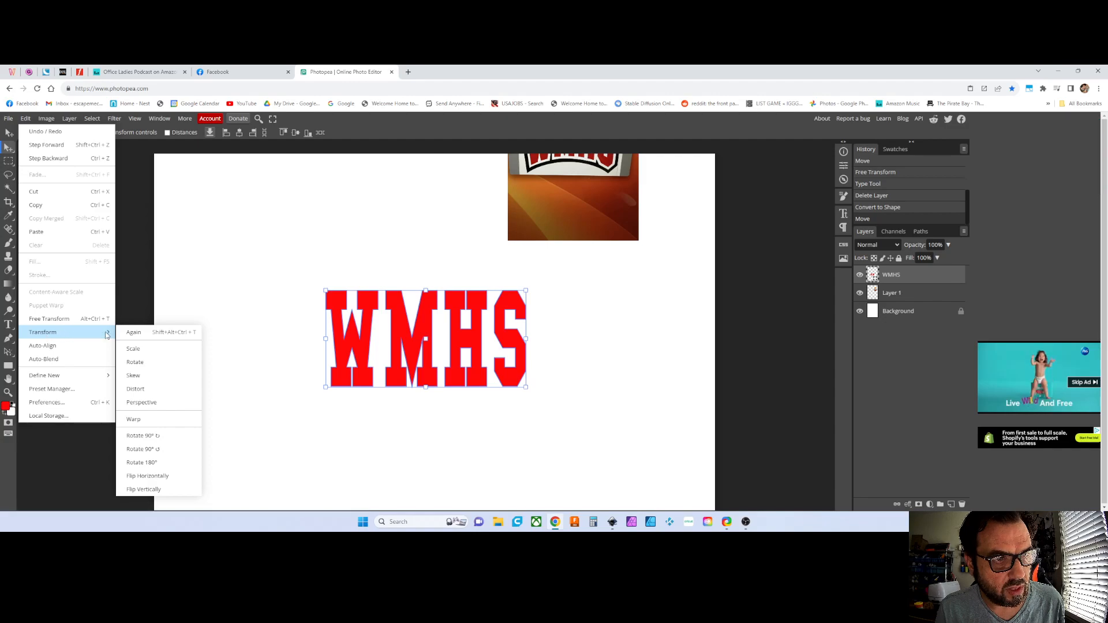
{"action": "left_click", "coordinate": [133, 419]}
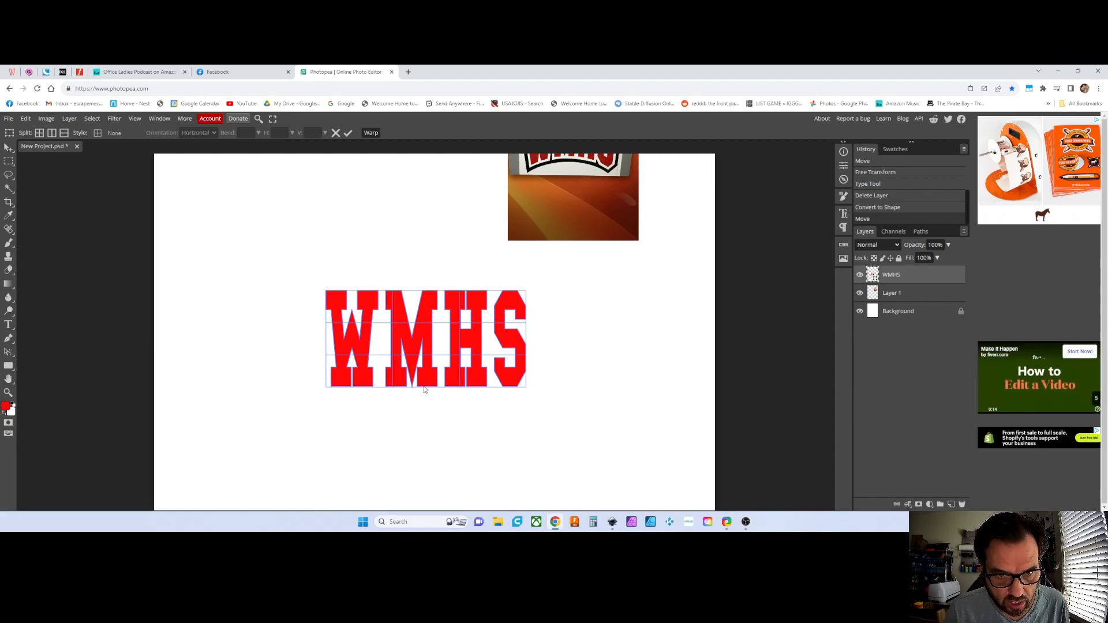
{"action": "left_click_drag", "start_coordinate": [424, 388], "coordinate": [425, 384]}
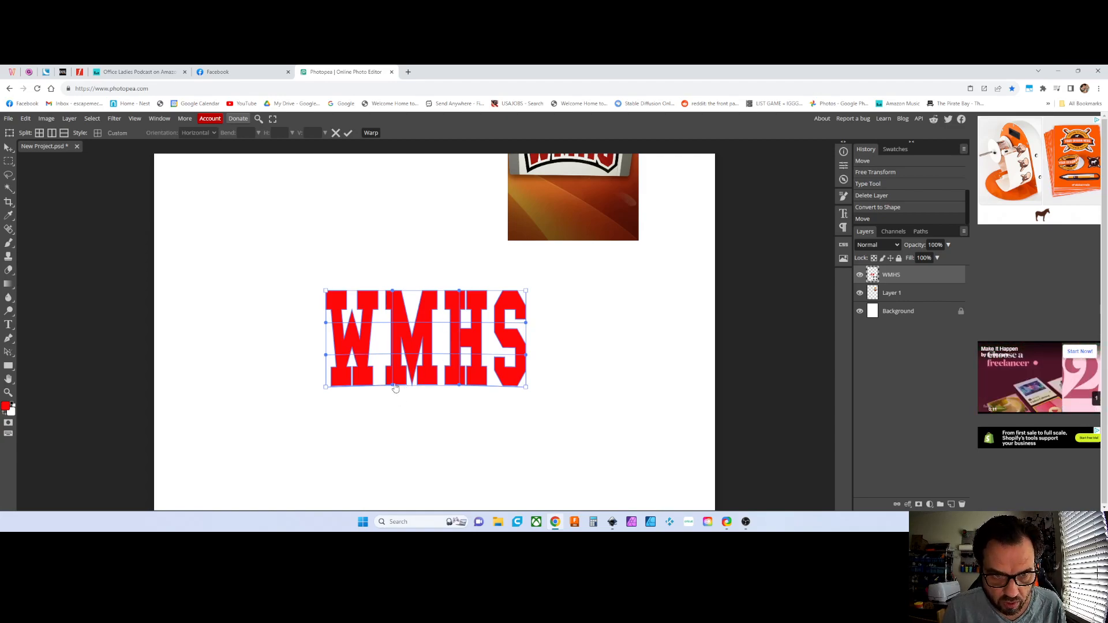
{"action": "scroll", "coordinate": [390, 390], "scroll_direction": "up", "scroll_amount": 5}
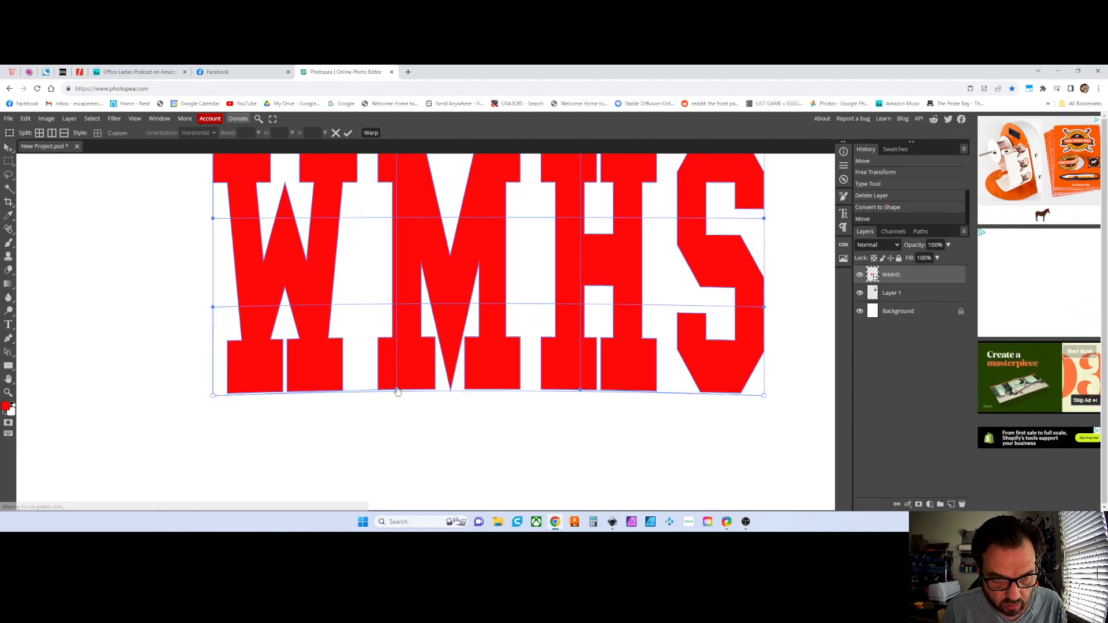
{"action": "left_click_drag", "start_coordinate": [397, 390], "coordinate": [398, 296]}
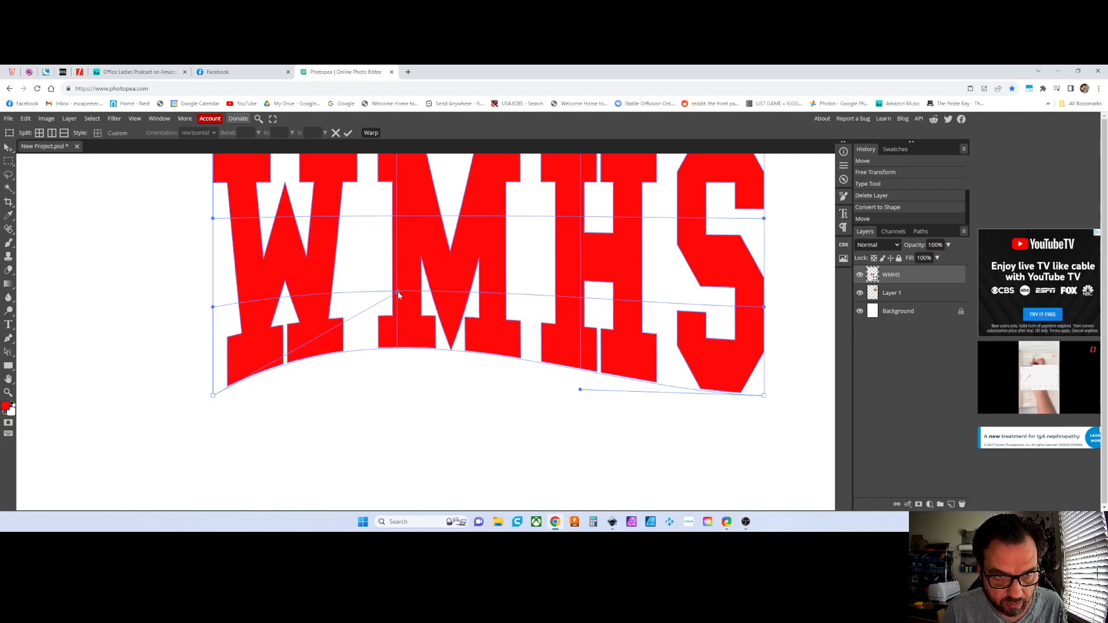
{"action": "left_click_drag", "start_coordinate": [397, 293], "coordinate": [397, 296]}
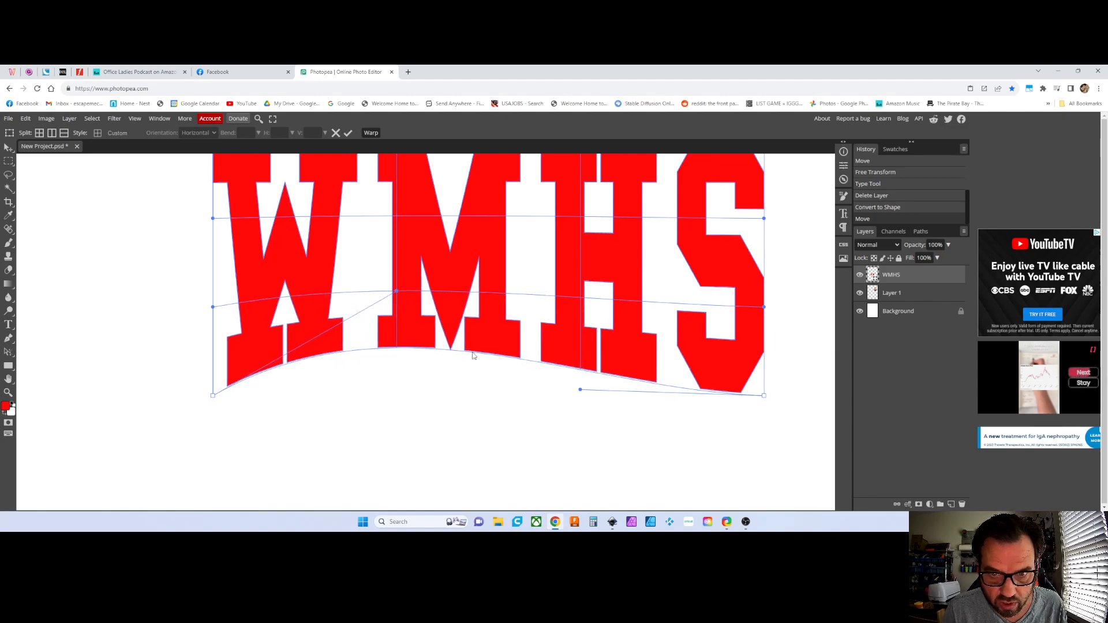
Step: Raise the right control handle of the bottom edge to match the left one, forming an even arch under WMHS, and apply the warp
{"action": "left_click_drag", "start_coordinate": [581, 391], "coordinate": [581, 288]}
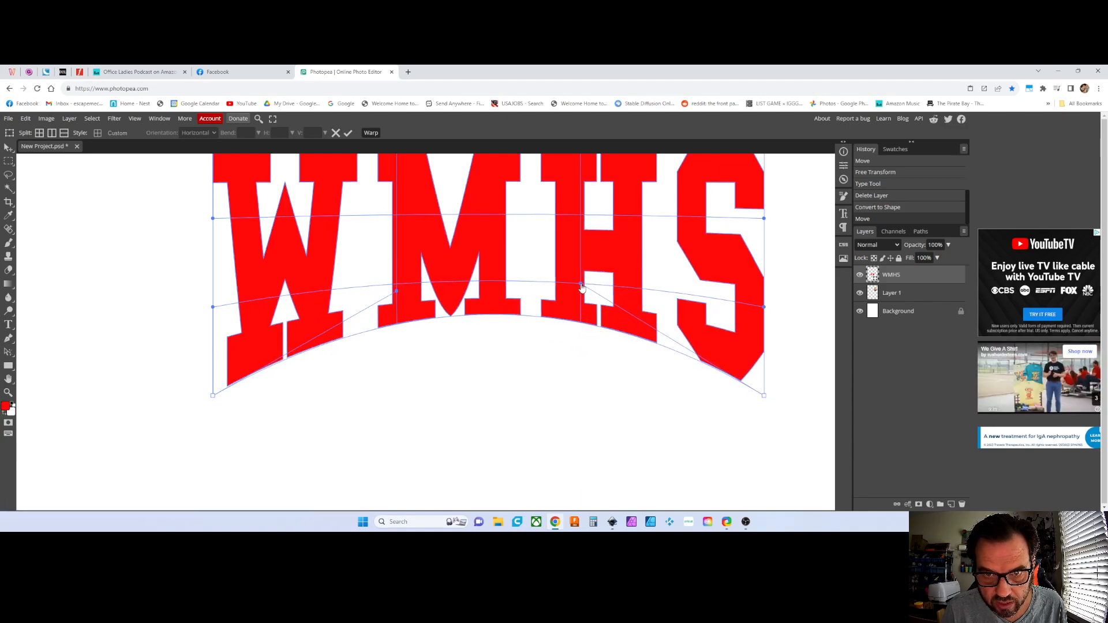
{"action": "scroll", "coordinate": [557, 337], "scroll_direction": "down", "scroll_amount": 3}
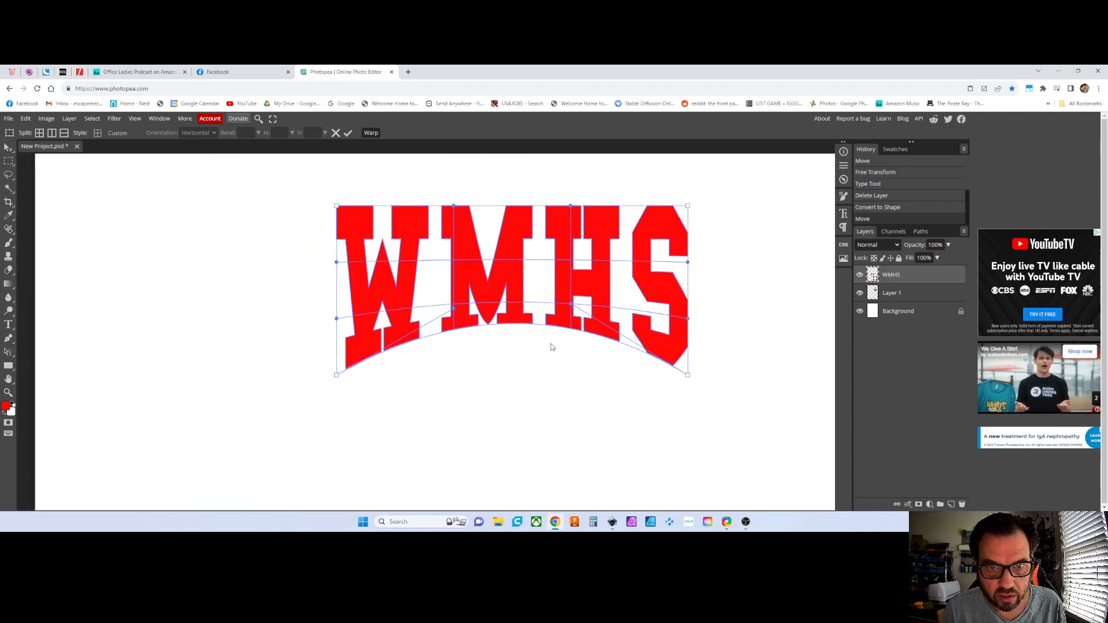
{"action": "scroll", "coordinate": [556, 362], "scroll_direction": "down", "scroll_amount": 2}
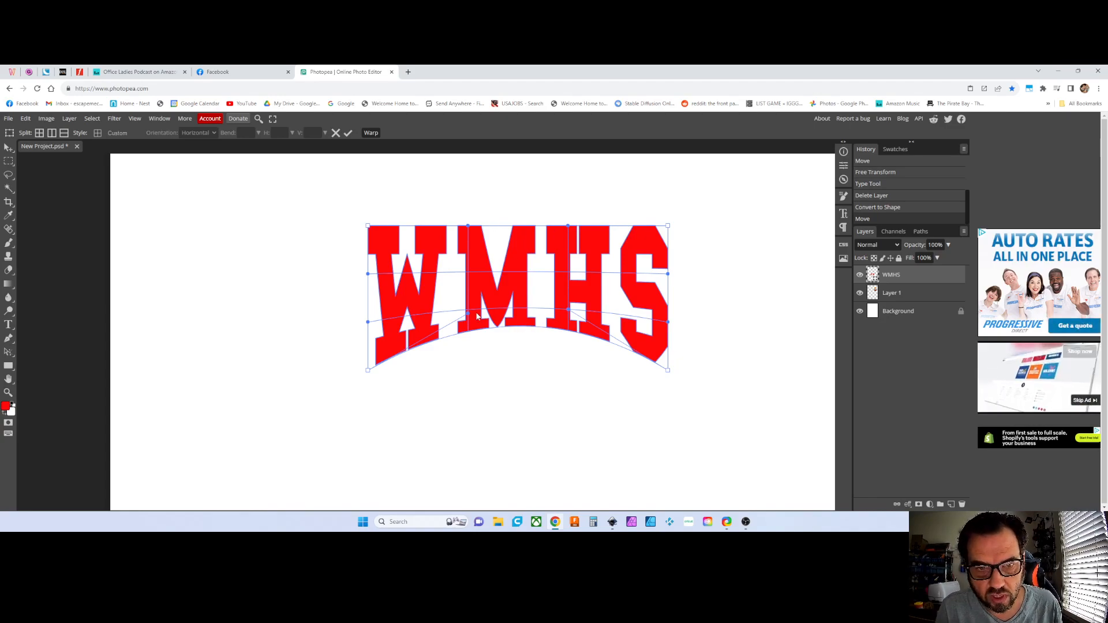
{"action": "left_click", "coordinate": [348, 134]}
{"action": "scroll", "coordinate": [777, 373], "scroll_direction": "down", "scroll_amount": 1}
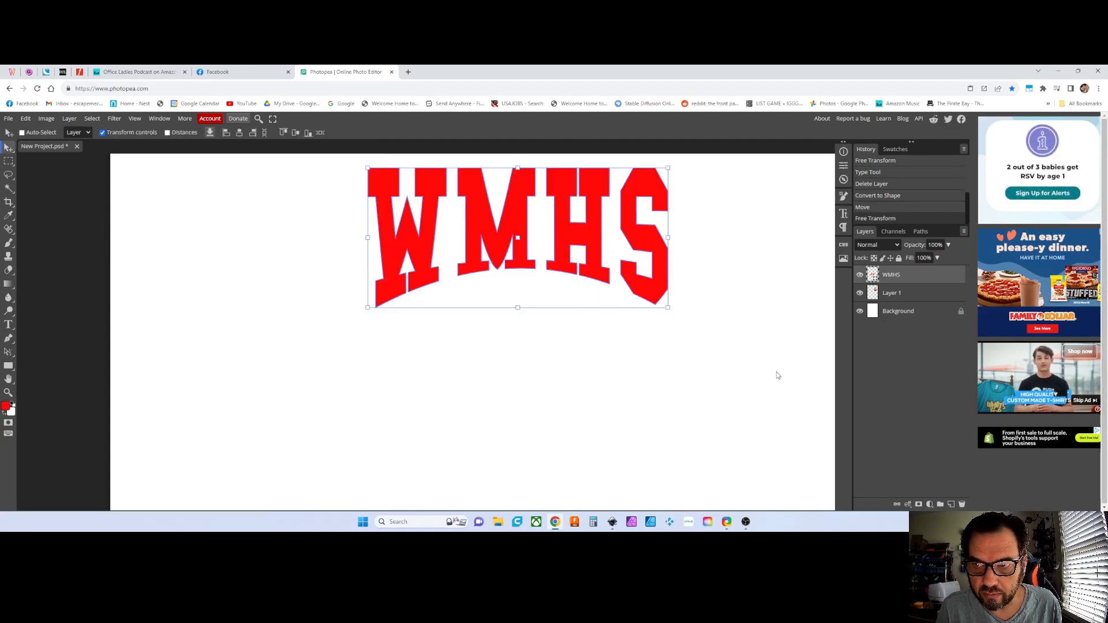
{"action": "scroll", "coordinate": [775, 375], "scroll_direction": "up", "scroll_amount": 2}
{"action": "scroll", "coordinate": [775, 373], "scroll_direction": "down", "scroll_amount": 2}
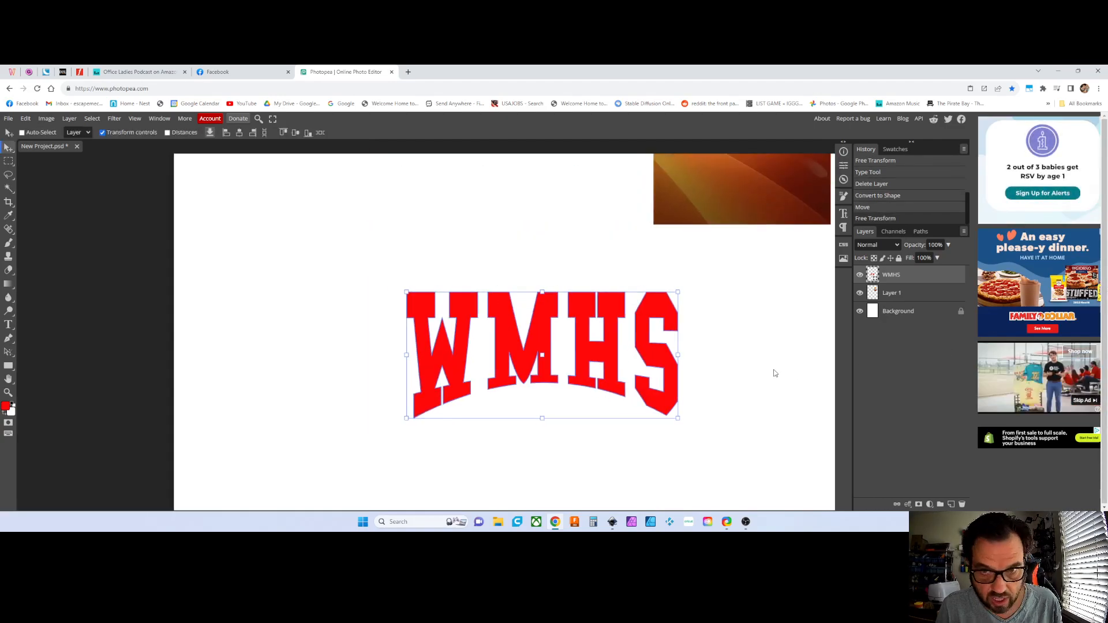
Step: Try a black outside Stroke layer style on the WMHS shape at 27 px and 74 px, and discard it
{"action": "left_click_drag", "start_coordinate": [731, 378], "coordinate": [722, 413]}
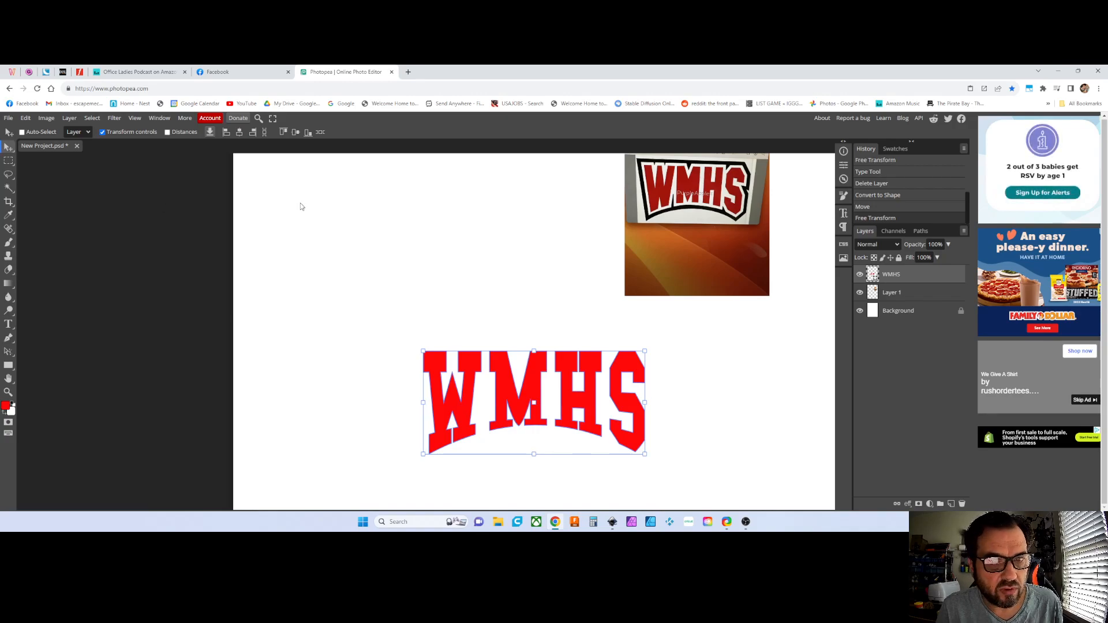
{"action": "left_click", "coordinate": [70, 119]}
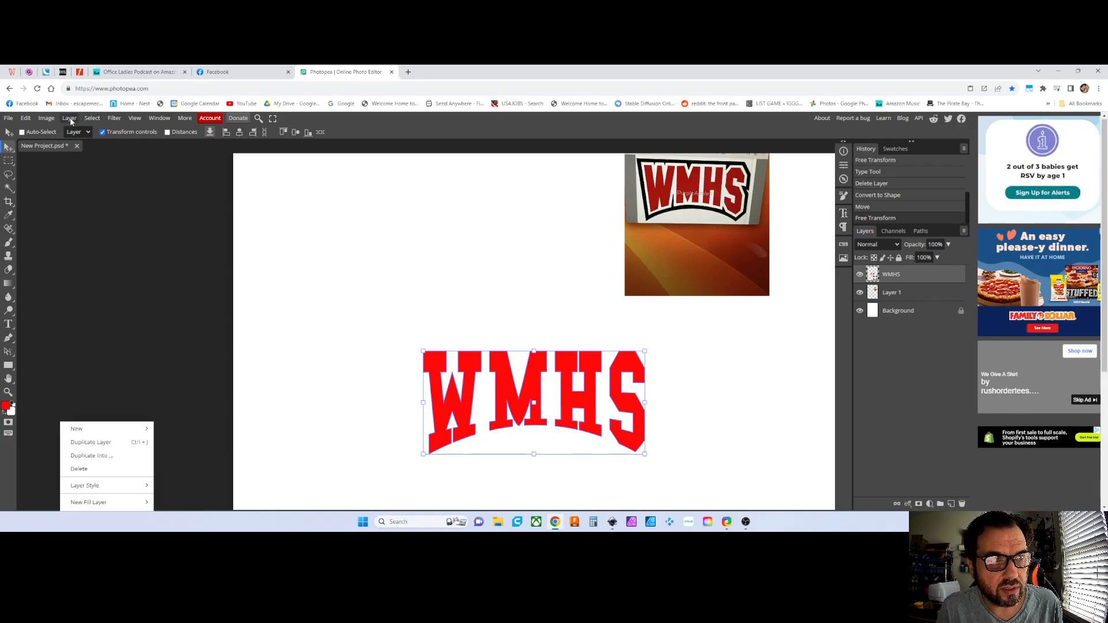
{"action": "left_click", "coordinate": [69, 120]}
{"action": "left_click", "coordinate": [69, 120]}
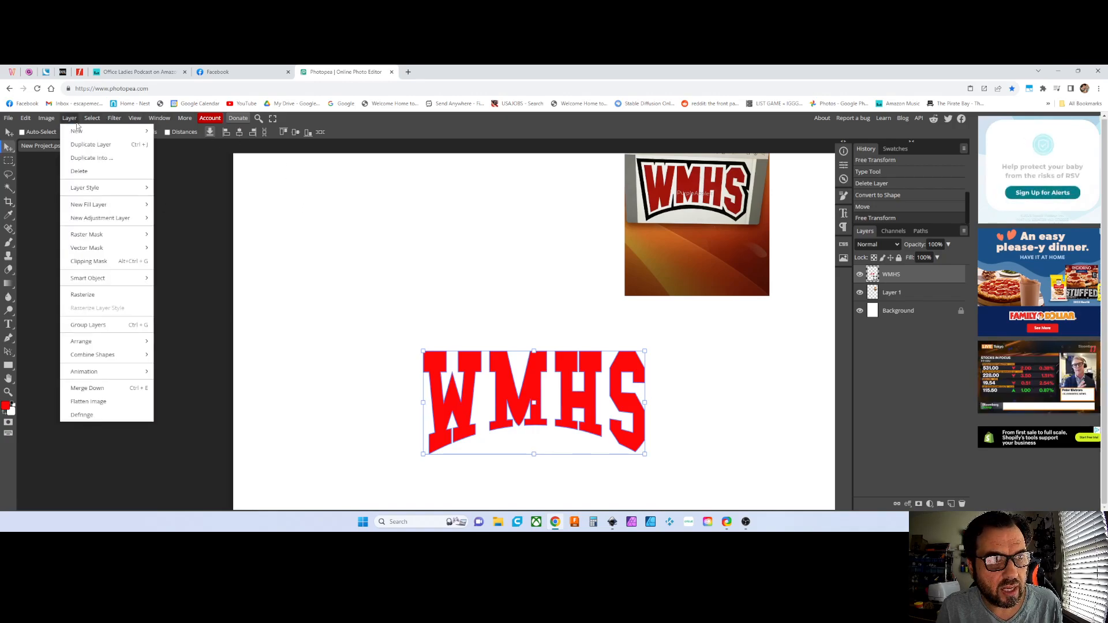
{"action": "mouse_move", "coordinate": [107, 191]}
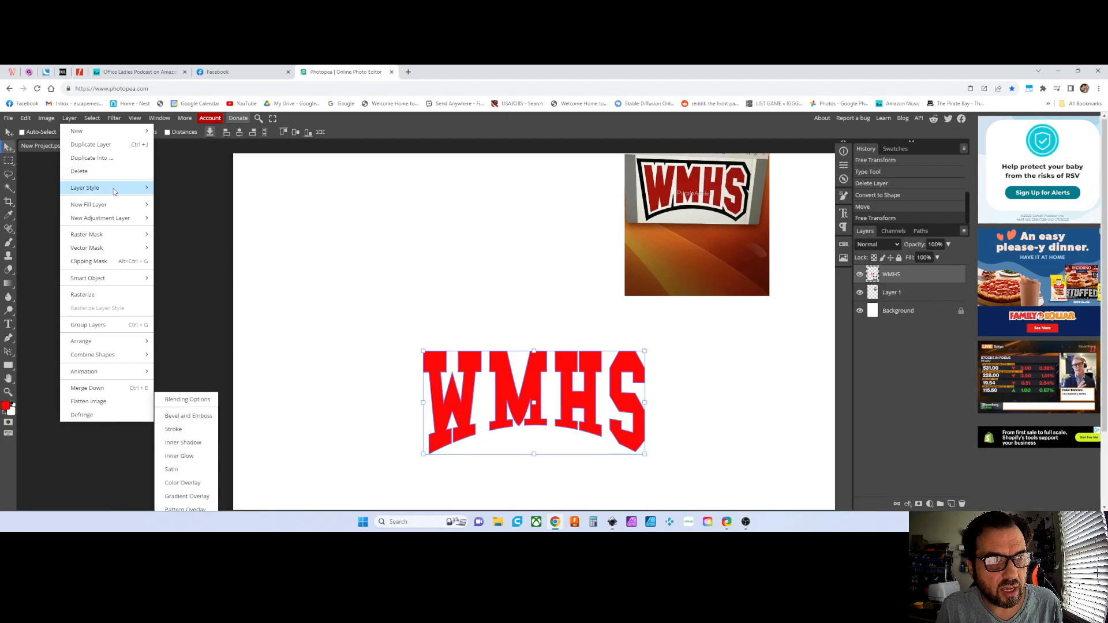
{"action": "left_click", "coordinate": [186, 432]}
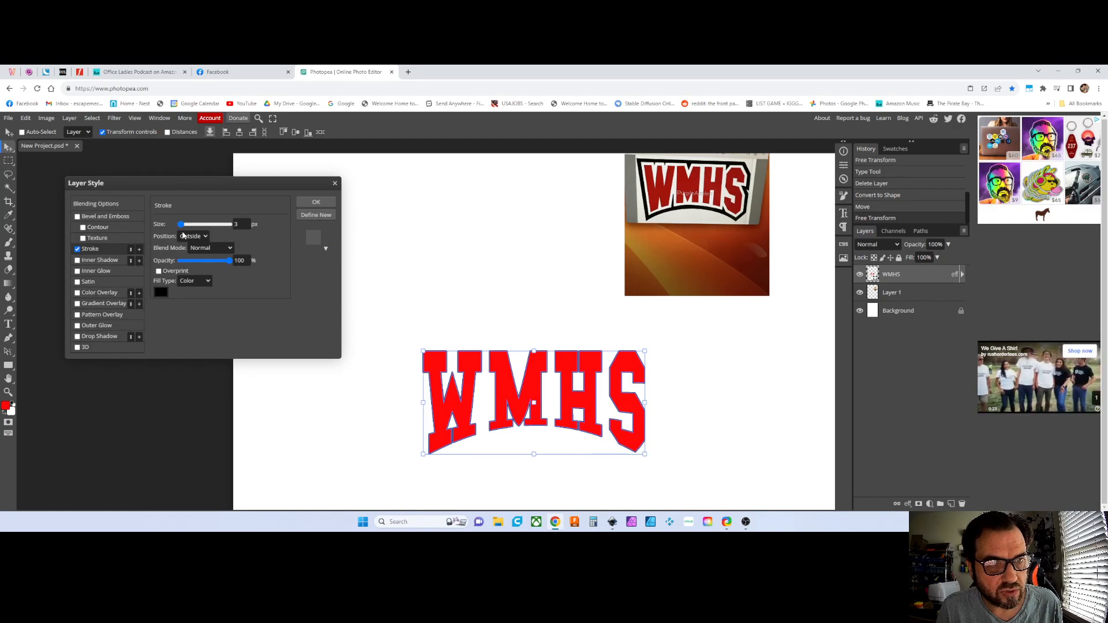
{"action": "left_click_drag", "start_coordinate": [180, 224], "coordinate": [188, 227]}
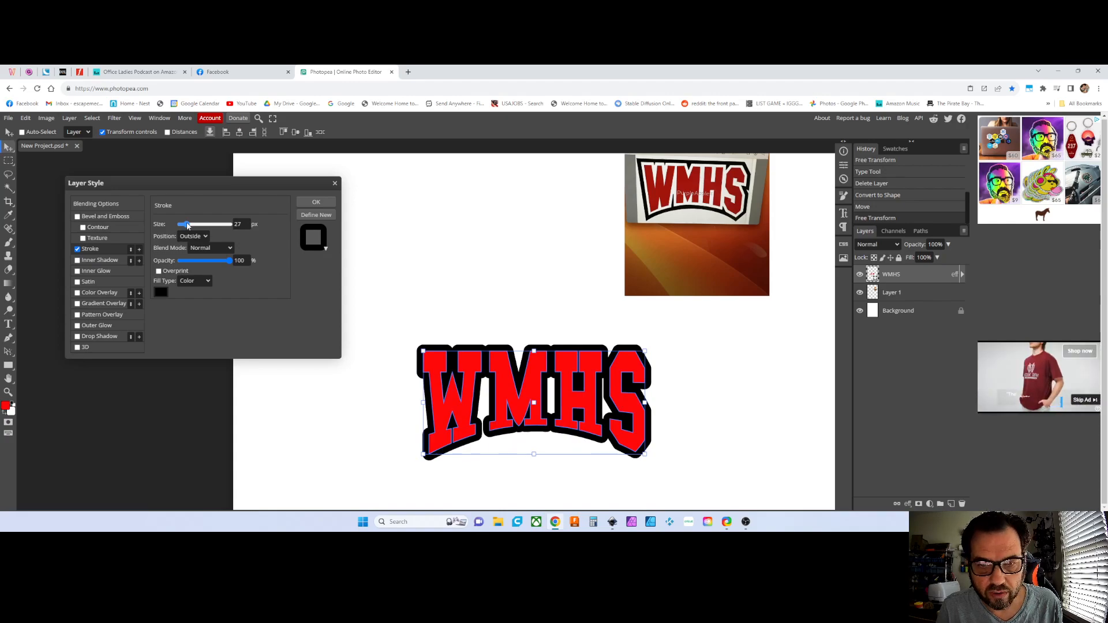
{"action": "mouse_move", "coordinate": [188, 226]}
{"action": "left_mouse_down"}
{"action": "mouse_move", "coordinate": [201, 226]}
{"action": "mouse_move", "coordinate": [165, 234]}
{"action": "mouse_move", "coordinate": [198, 225]}
{"action": "left_mouse_up"}
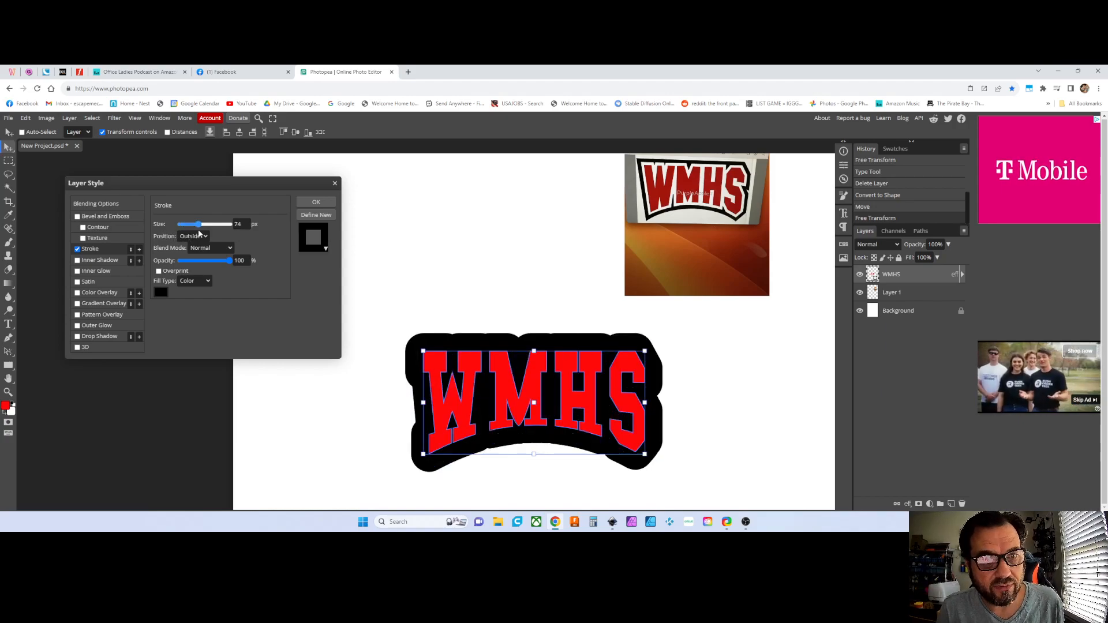
{"action": "left_click", "coordinate": [333, 184]}
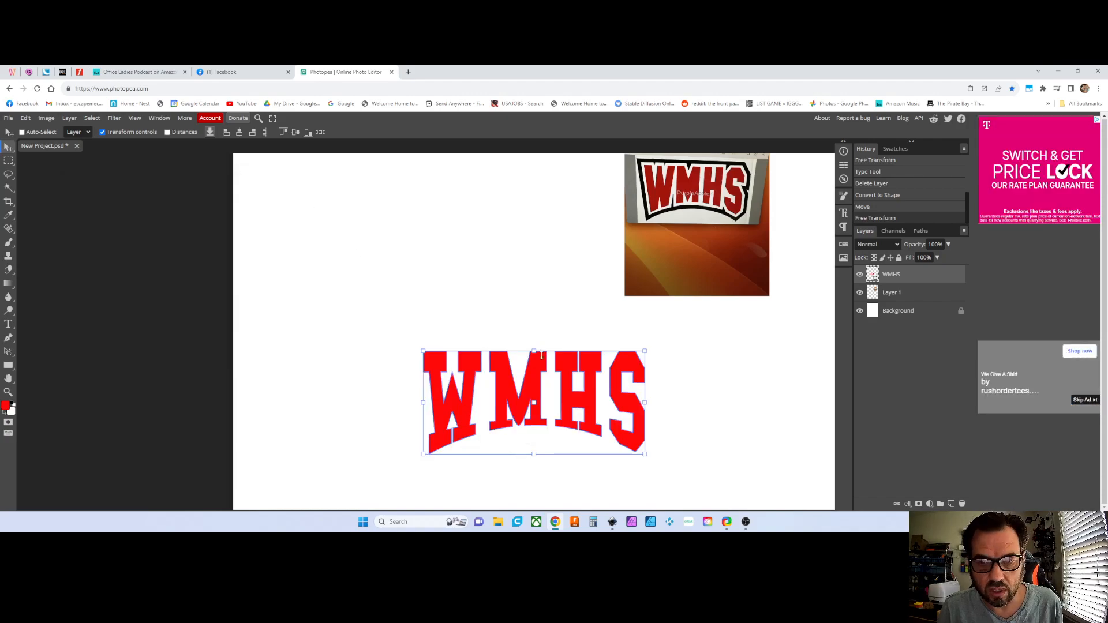
Step: Move the WMHS shape up and slightly left, and hide Layer 1 and the Background layer
{"action": "left_click_drag", "start_coordinate": [527, 376], "coordinate": [506, 344]}
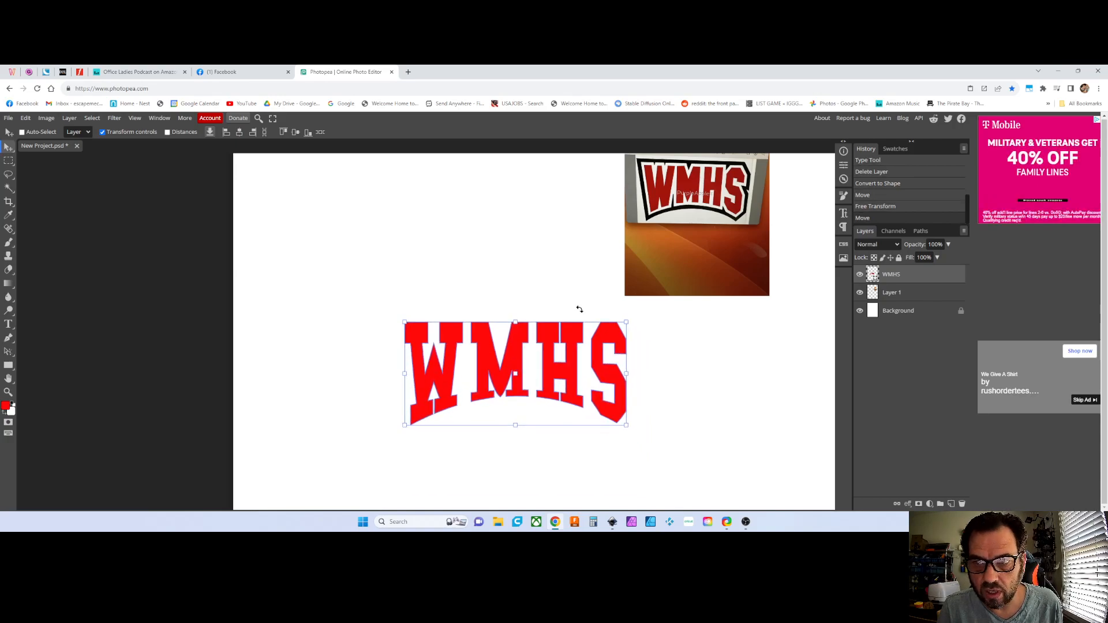
{"action": "left_click", "coordinate": [886, 292]}
{"action": "left_click", "coordinate": [860, 293]}
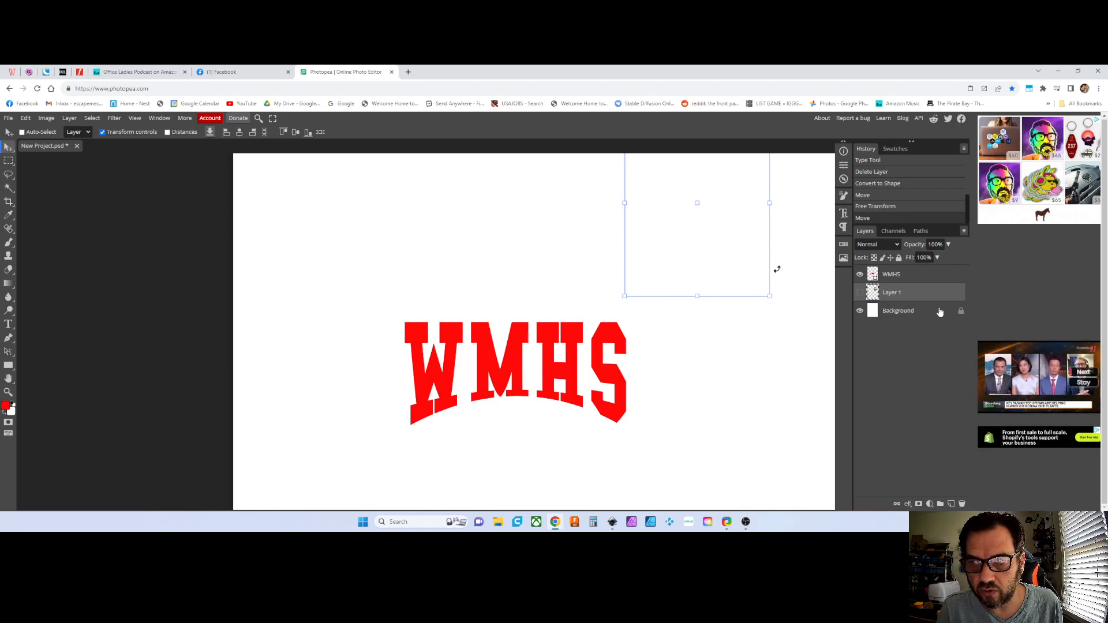
{"action": "left_click", "coordinate": [859, 310]}
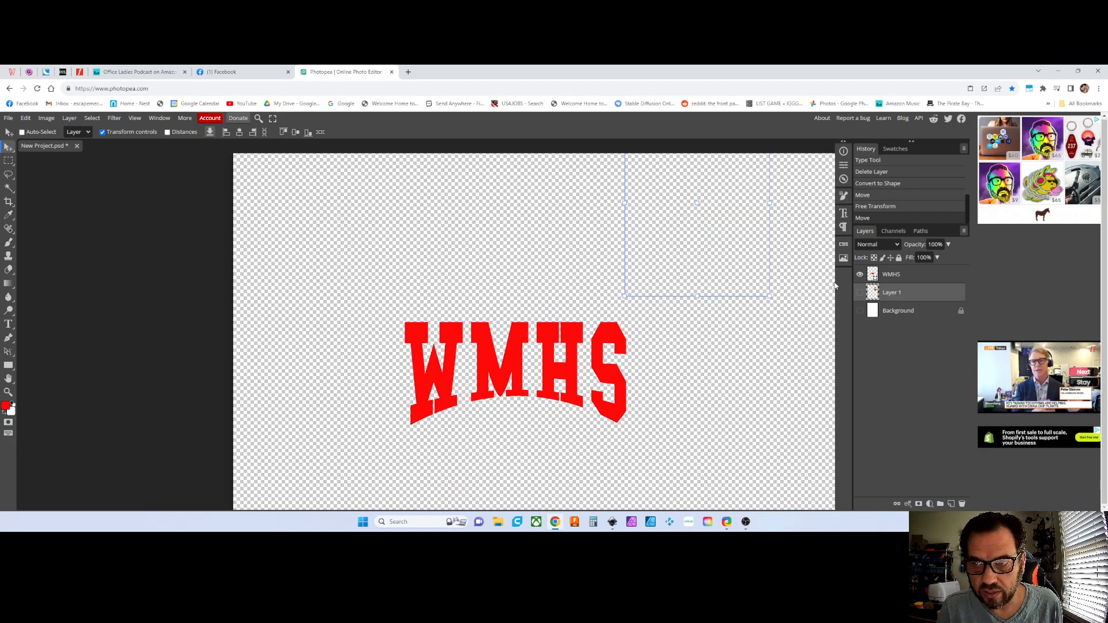
{"action": "left_click", "coordinate": [888, 277]}
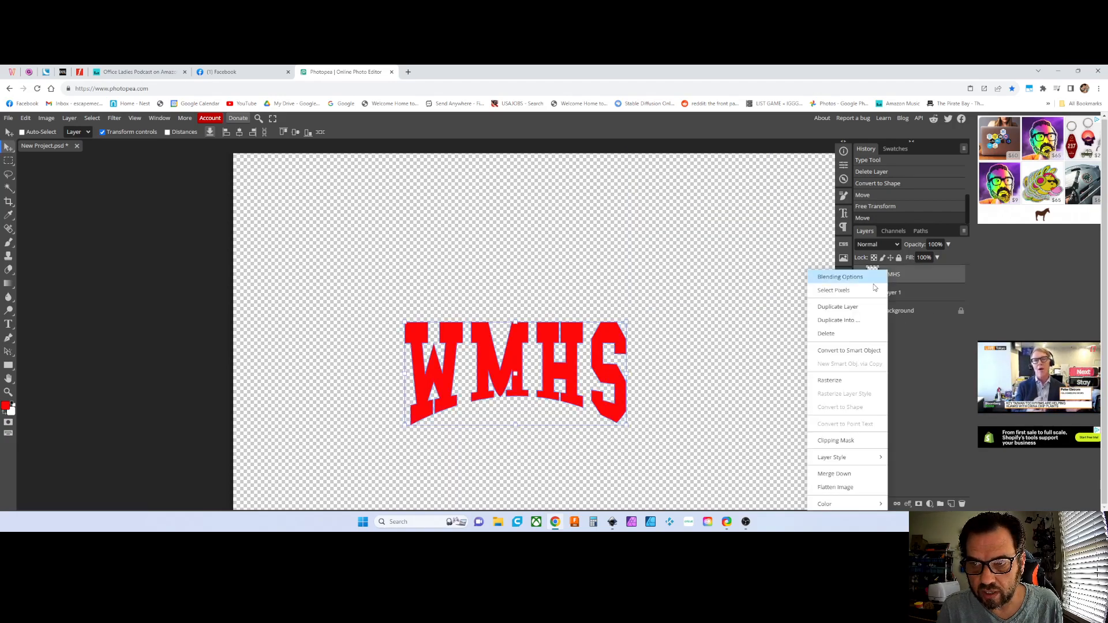
{"action": "left_click", "coordinate": [839, 332]}
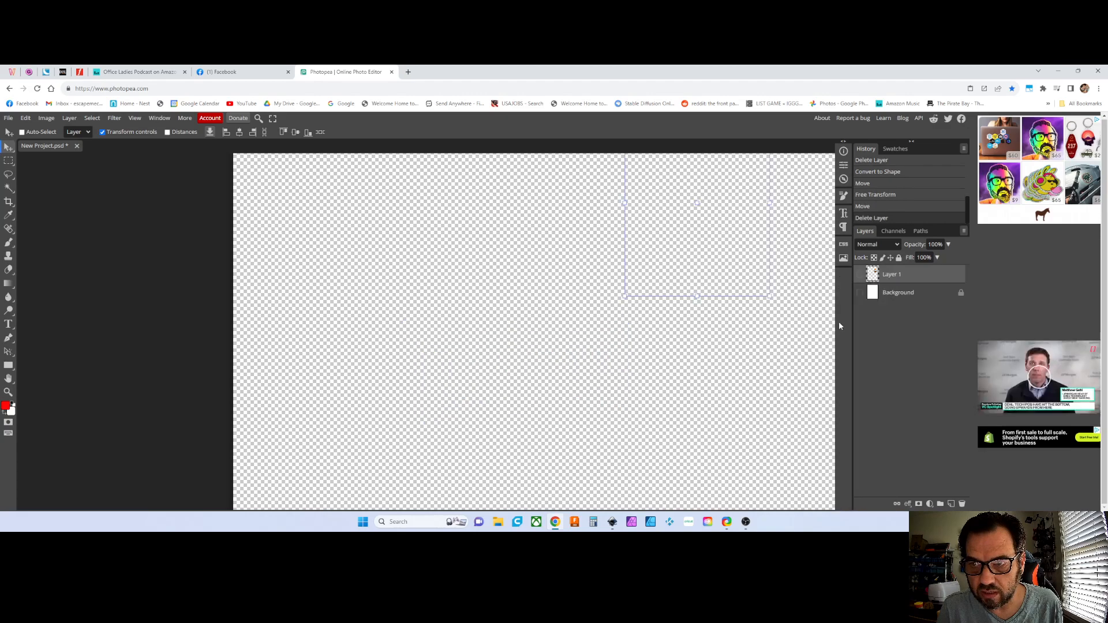
{"action": "key", "text": "ctrl+z"}
Step: Delete Layer 1 and the Background layer, keeping only the WMHS layer
{"action": "right_click", "coordinate": [896, 295]}
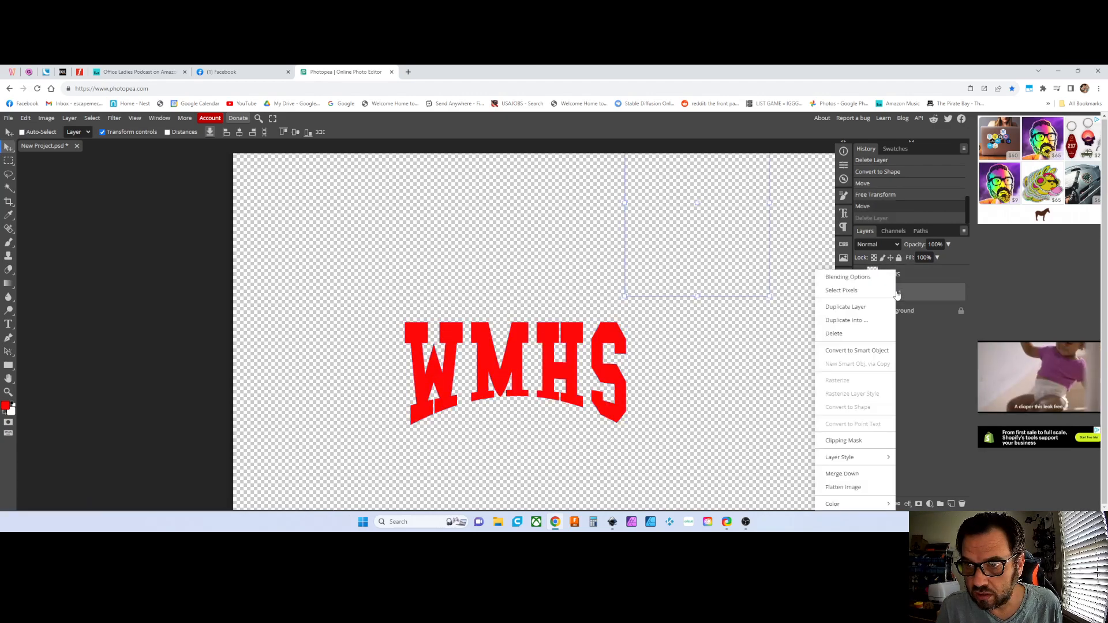
{"action": "left_click", "coordinate": [838, 335]}
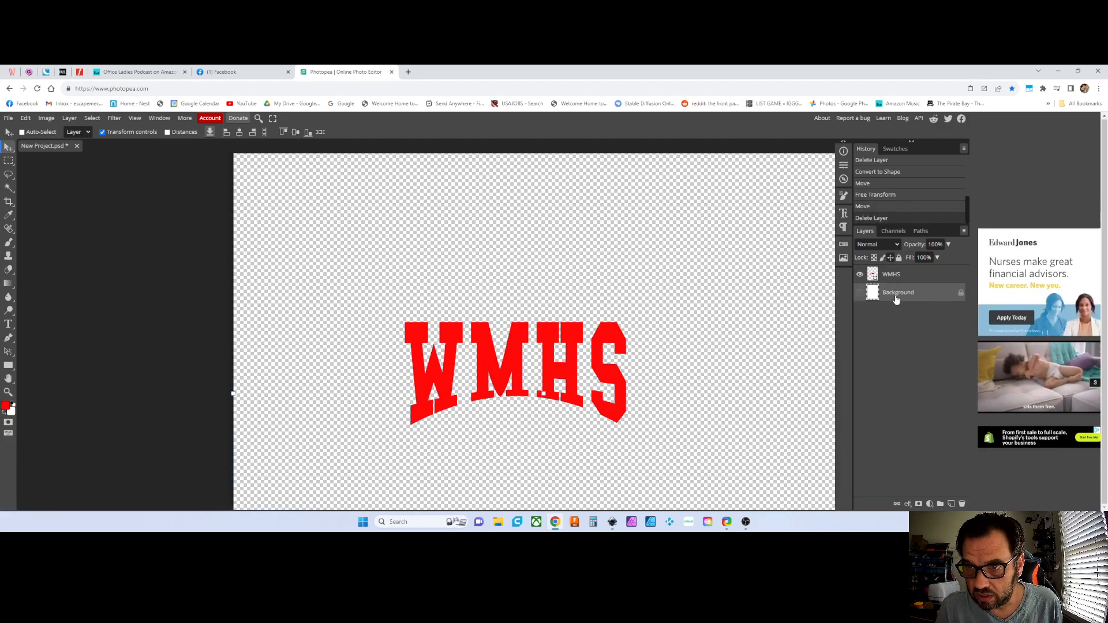
{"action": "right_click", "coordinate": [900, 297]}
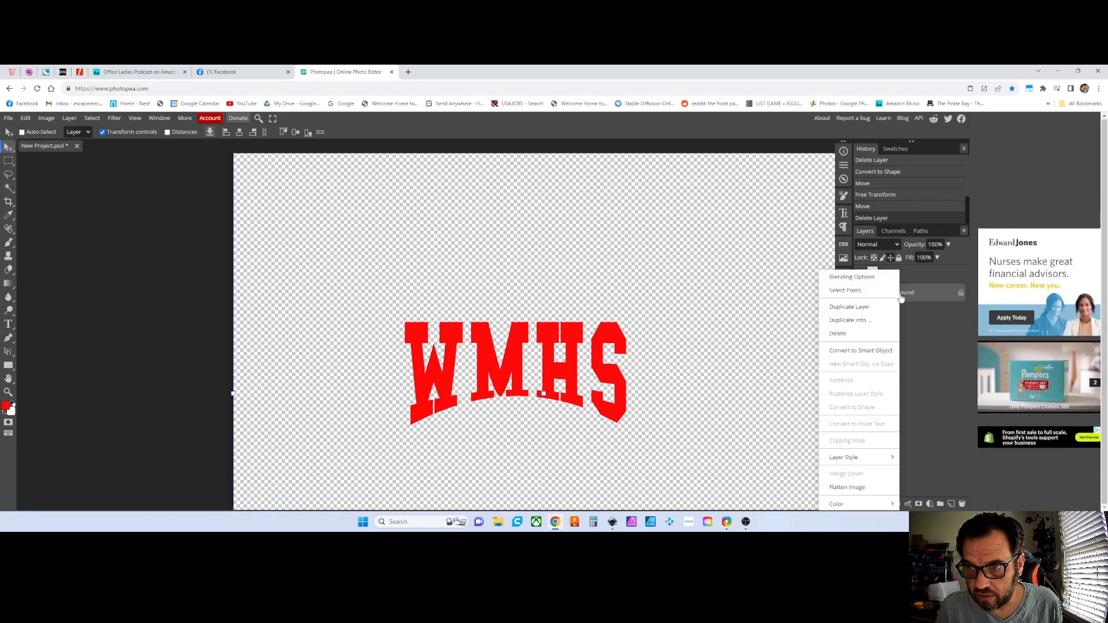
{"action": "left_click", "coordinate": [850, 339]}
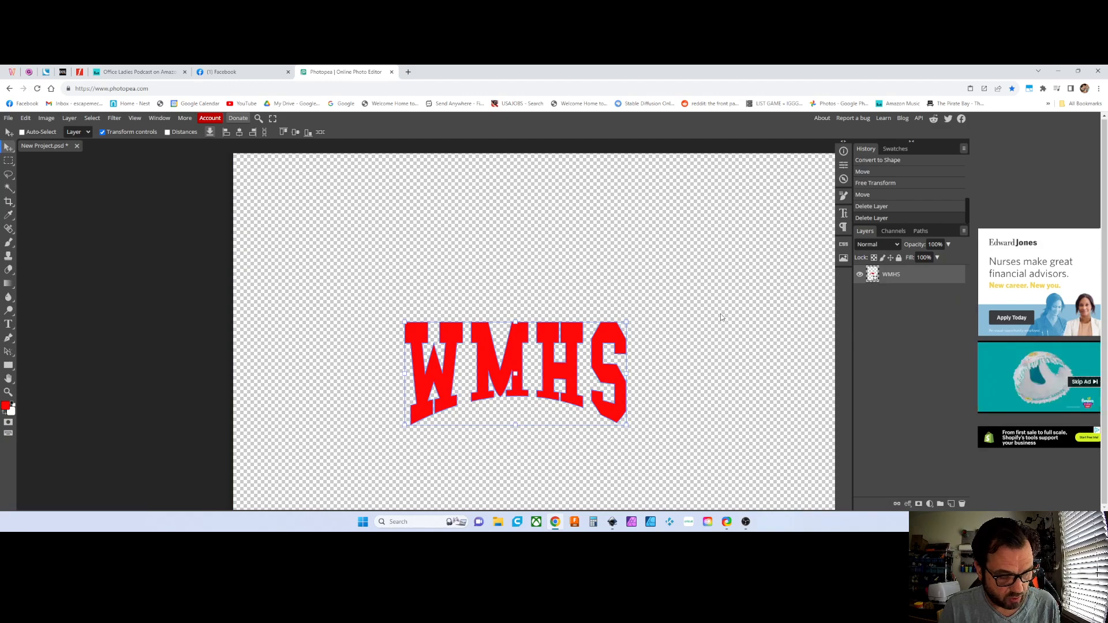
Step: Place the WMHS shape in the upper part of the page and set its width to 5.00, keeping the aspect ratio
{"action": "scroll", "coordinate": [720, 317], "scroll_direction": "down", "scroll_amount": 5}
{"action": "left_click_drag", "start_coordinate": [624, 341], "coordinate": [591, 244]}
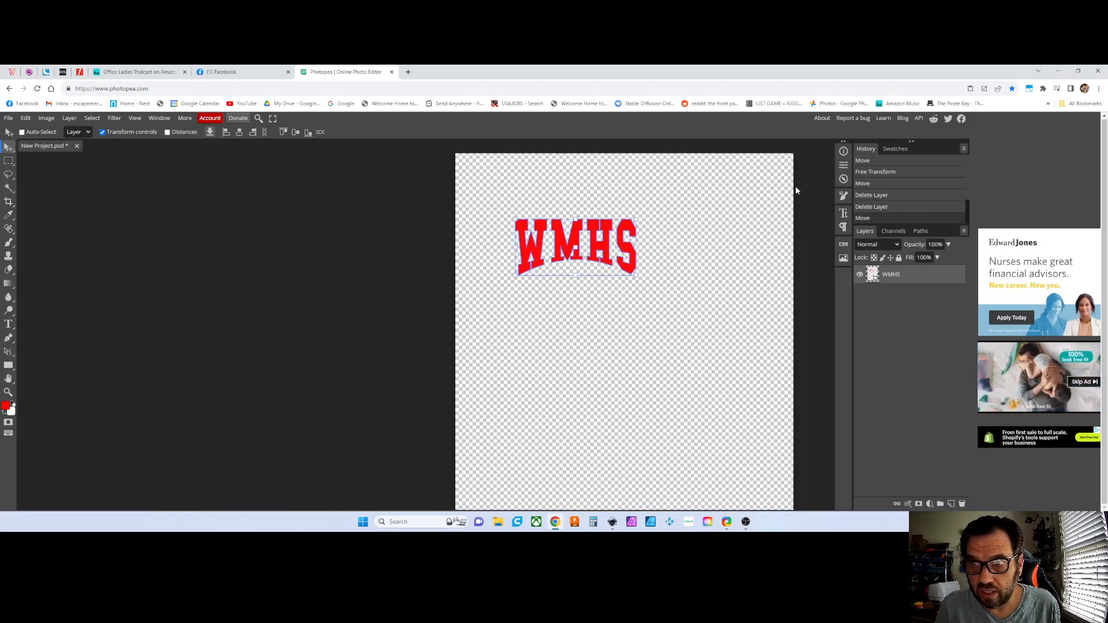
{"action": "left_click", "coordinate": [844, 166]}
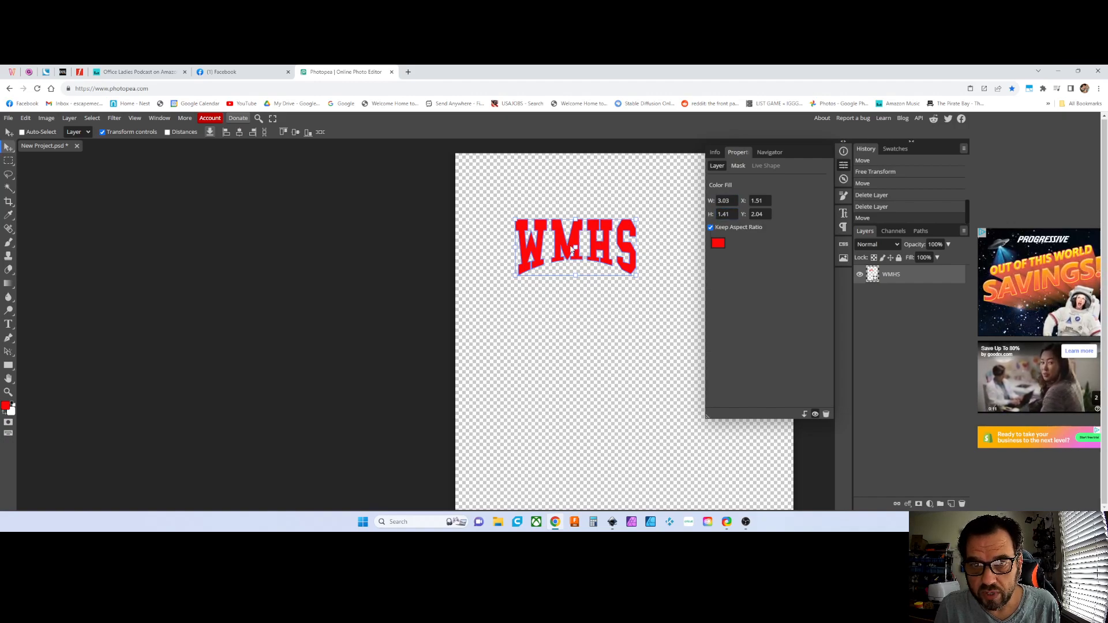
{"action": "left_click", "coordinate": [730, 202]}
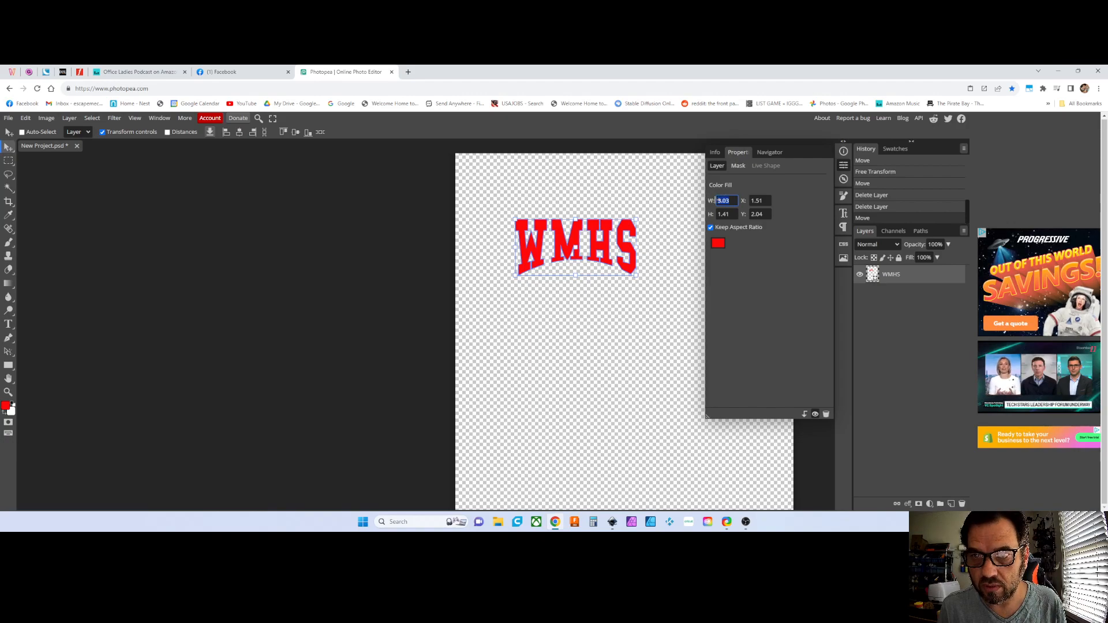
{"action": "key", "text": "Return"}
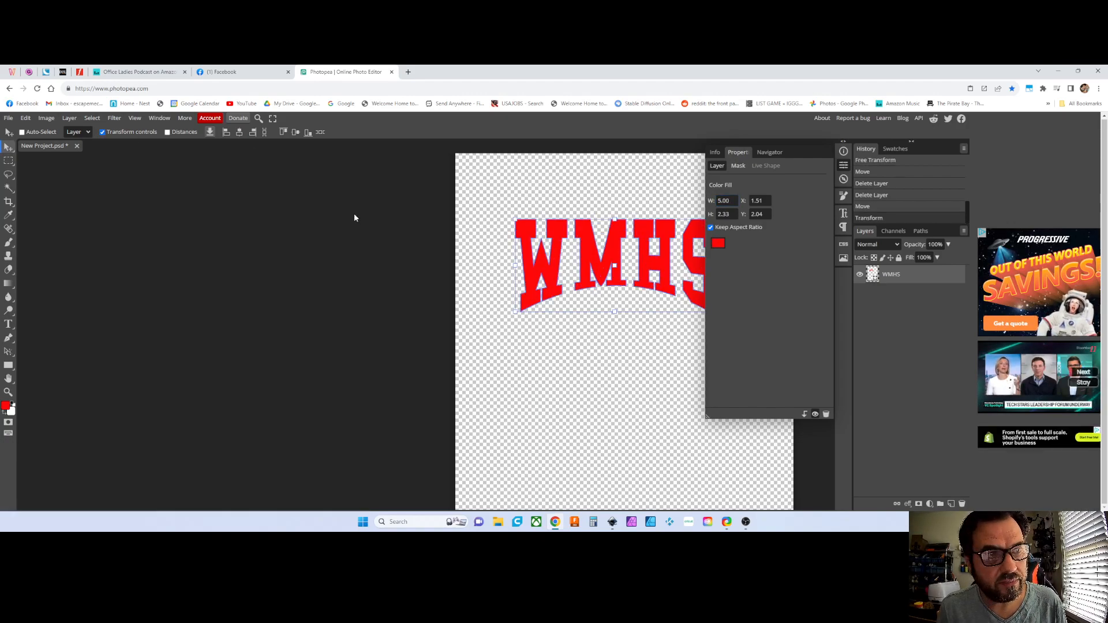
{"action": "mouse_move", "coordinate": [536, 261]}
{"action": "left_mouse_down"}
{"action": "mouse_move", "coordinate": [484, 208]}
{"action": "mouse_move", "coordinate": [510, 267]}
{"action": "mouse_move", "coordinate": [526, 263]}
{"action": "left_mouse_up"}
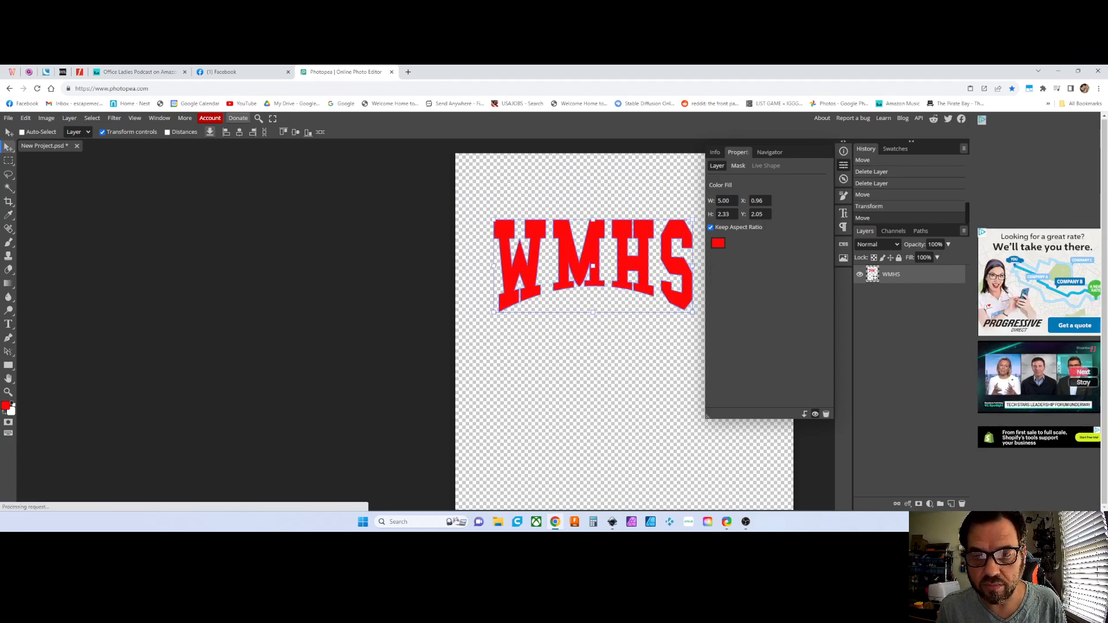
{"action": "left_click", "coordinate": [844, 166]}
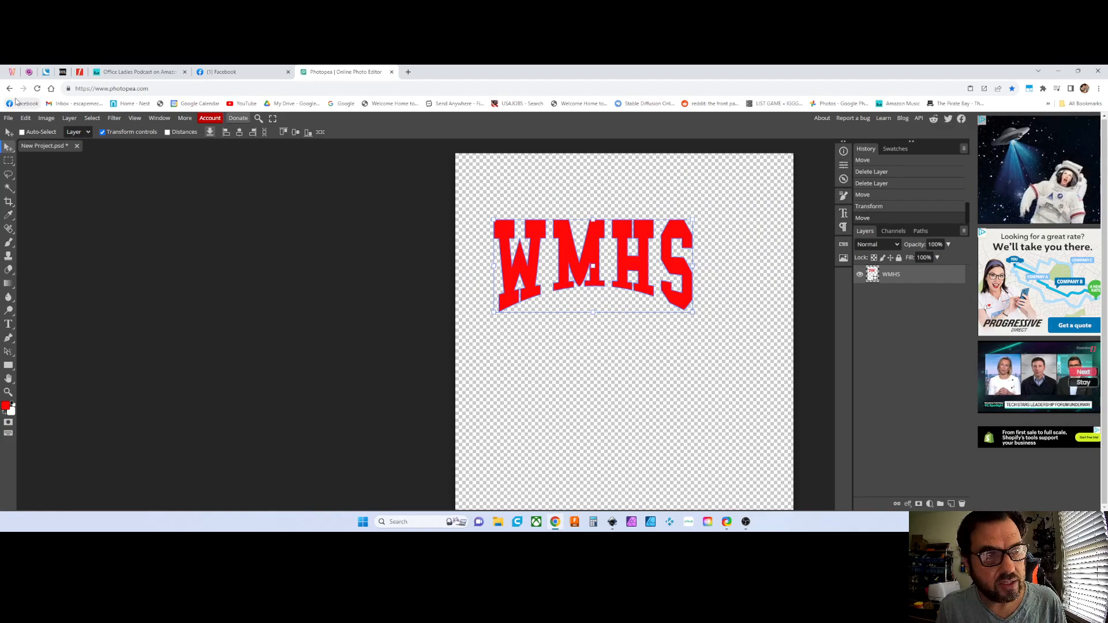
Step: Start a PNG export of the project and bring the entire page into the export preview
{"action": "left_click", "coordinate": [10, 119]}
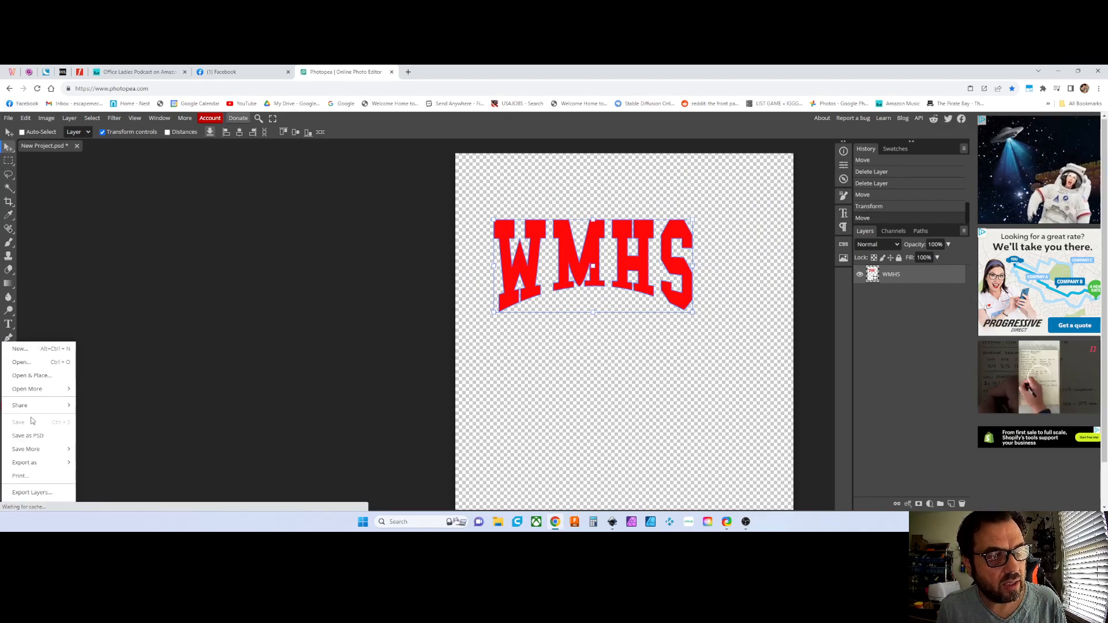
{"action": "scroll", "coordinate": [40, 463], "scroll_direction": "down", "scroll_amount": 1}
{"action": "scroll", "coordinate": [49, 442], "scroll_direction": "down", "scroll_amount": 1}
{"action": "mouse_move", "coordinate": [50, 399]}
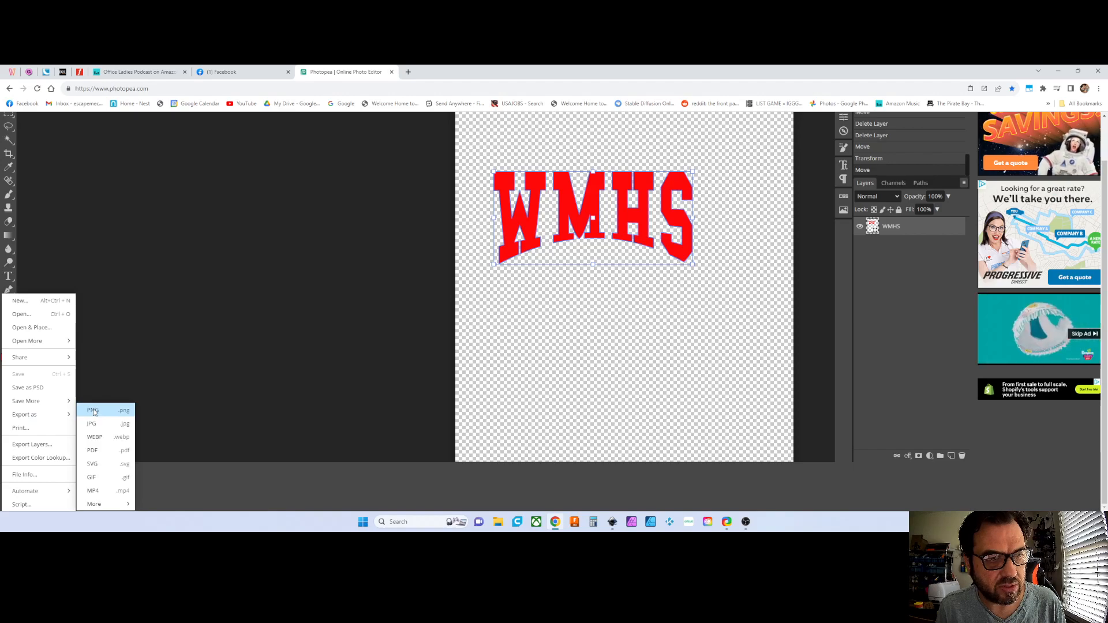
{"action": "left_click", "coordinate": [92, 410]}
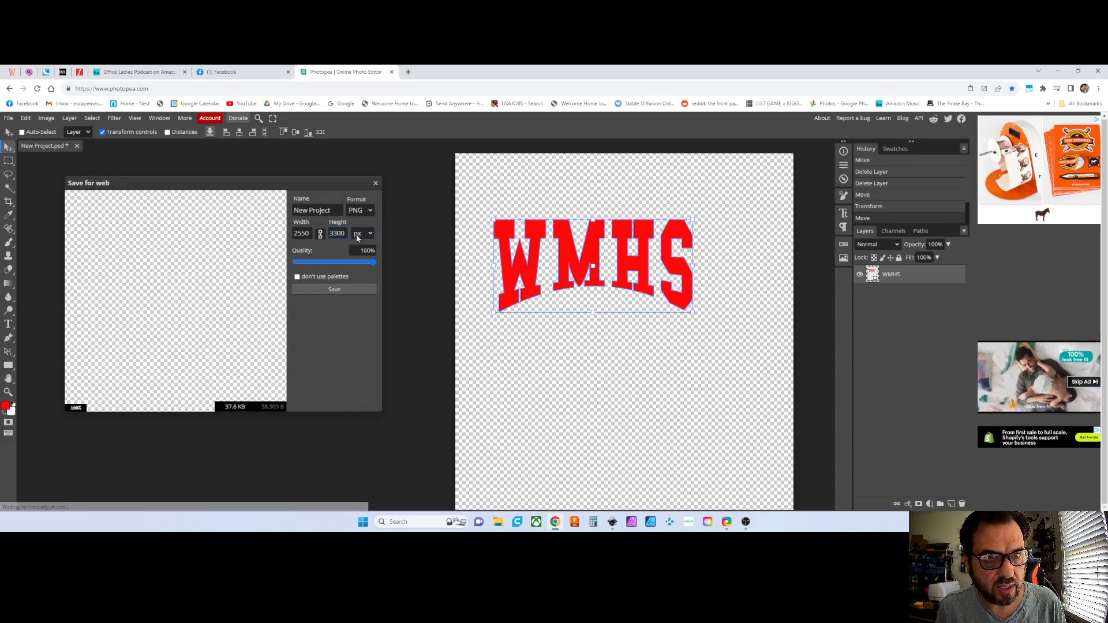
{"action": "scroll", "coordinate": [266, 306], "scroll_direction": "down", "scroll_amount": 1}
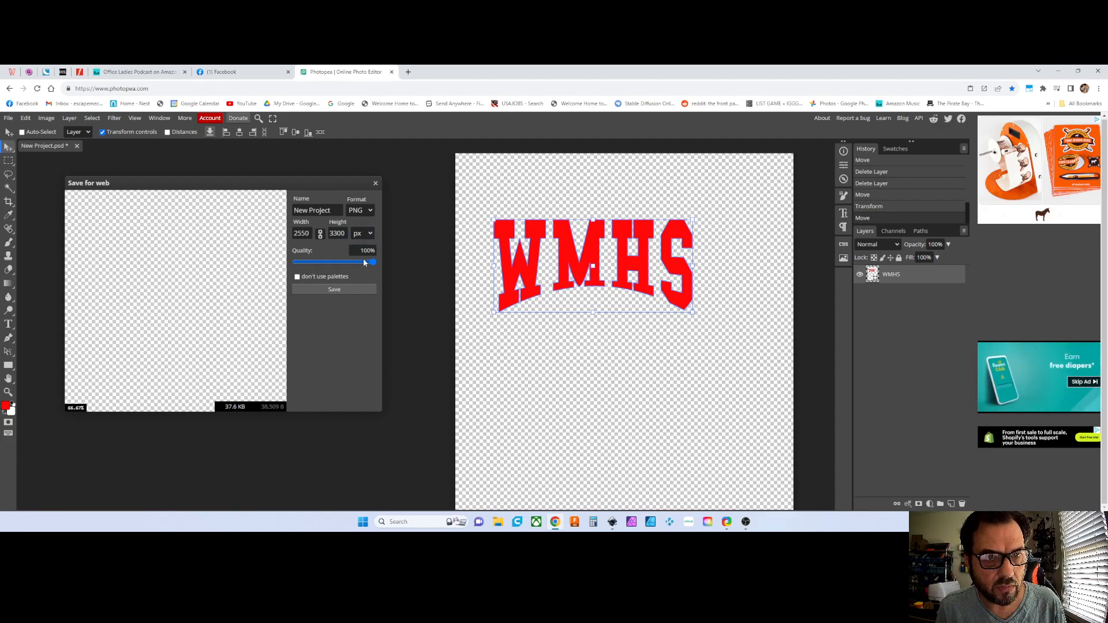
{"action": "left_click_drag", "start_coordinate": [322, 186], "coordinate": [367, 176]}
{"action": "scroll", "coordinate": [166, 369], "scroll_direction": "down", "scroll_amount": 5}
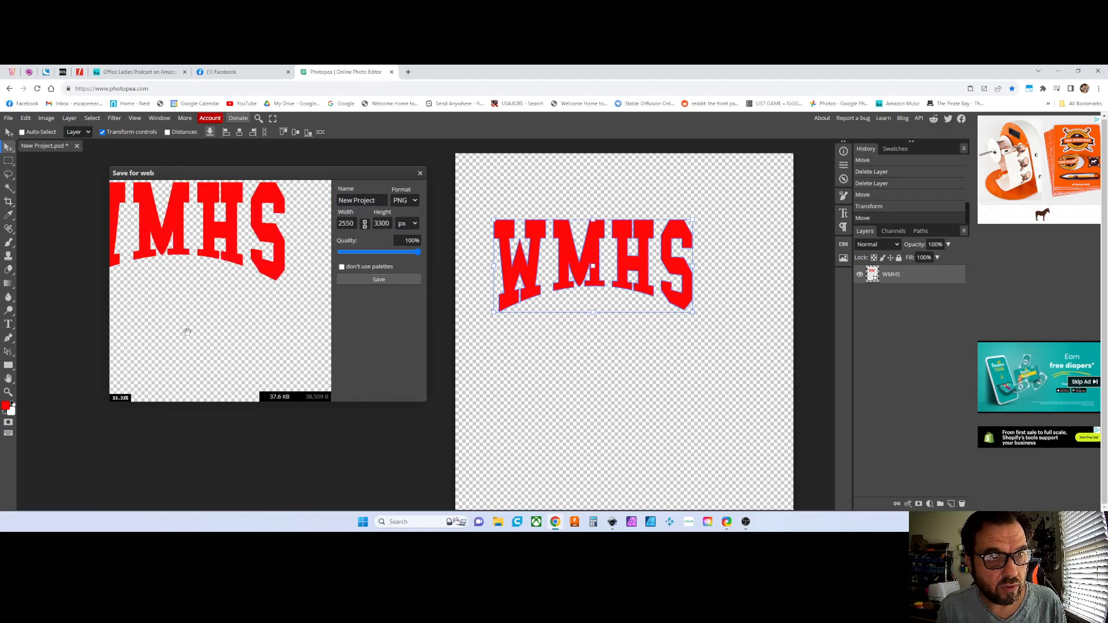
{"action": "scroll", "coordinate": [166, 346], "scroll_direction": "up", "scroll_amount": 1}
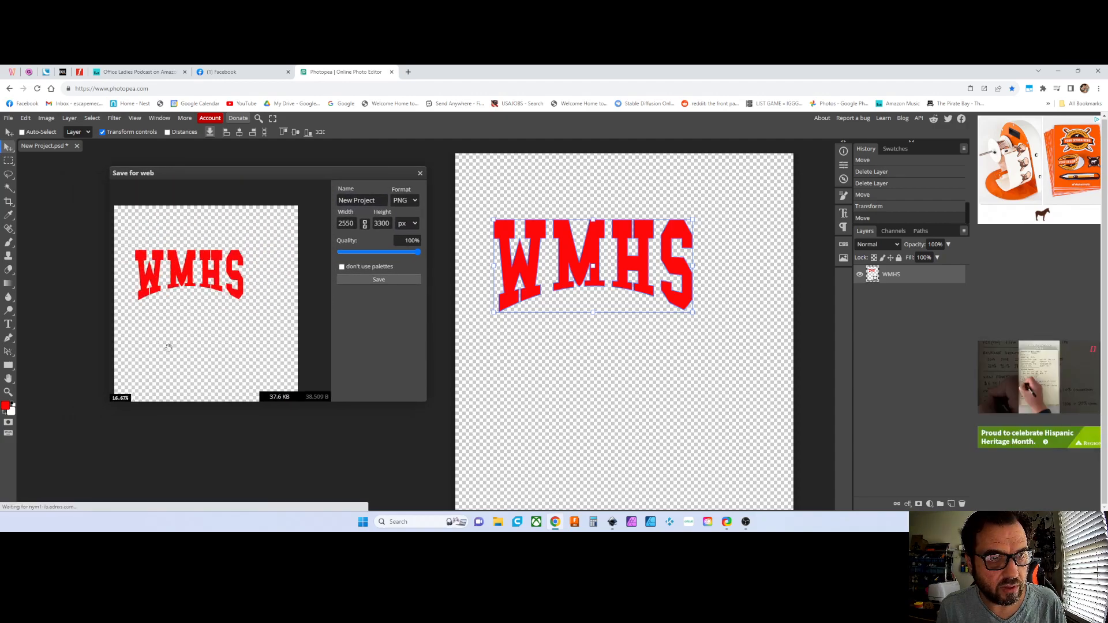
{"action": "scroll", "coordinate": [167, 343], "scroll_direction": "down", "scroll_amount": 1}
{"action": "left_click_drag", "start_coordinate": [192, 321], "coordinate": [213, 299]}
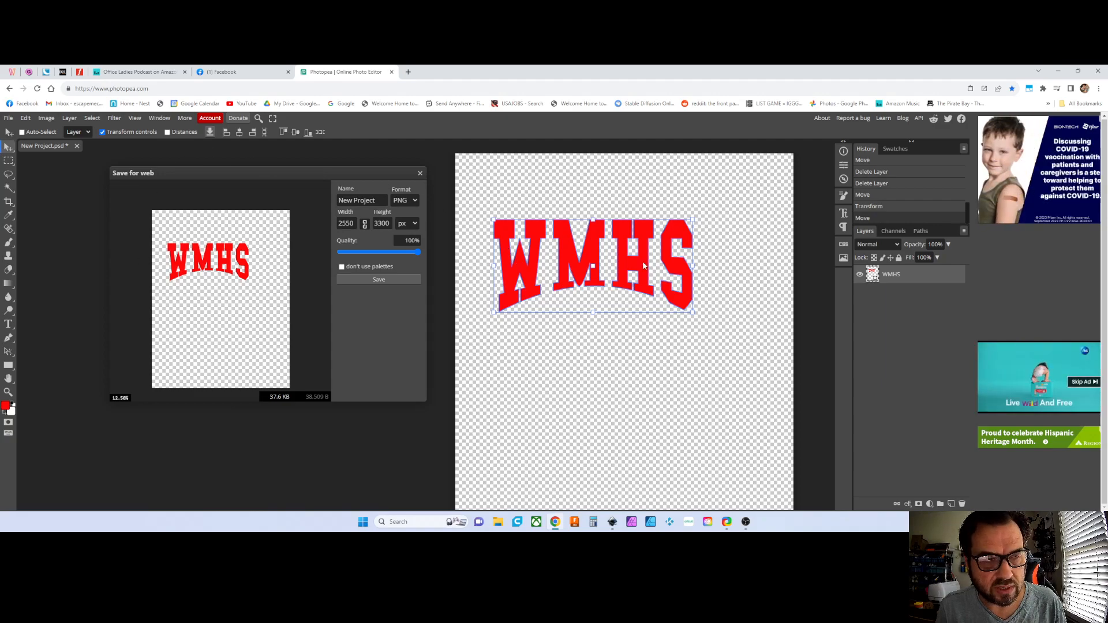
Step: Shift the WMHS shape right and slightly down, and save the PNG as WARPED TEXT in the working art files folder
{"action": "left_click_drag", "start_coordinate": [594, 250], "coordinate": [621, 266]}
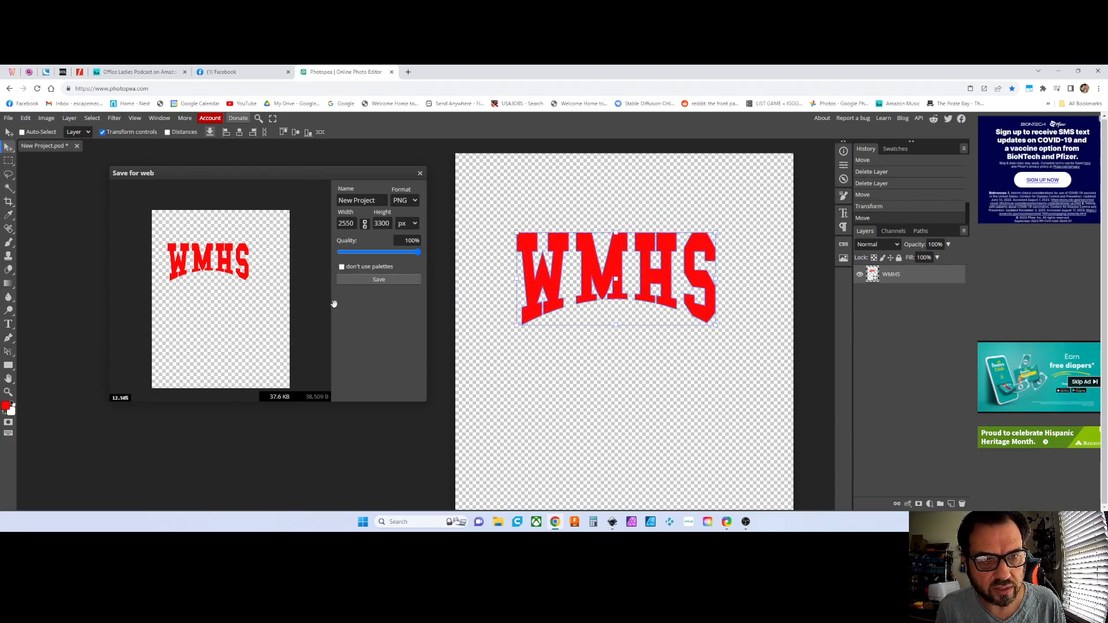
{"action": "left_click", "coordinate": [371, 280]}
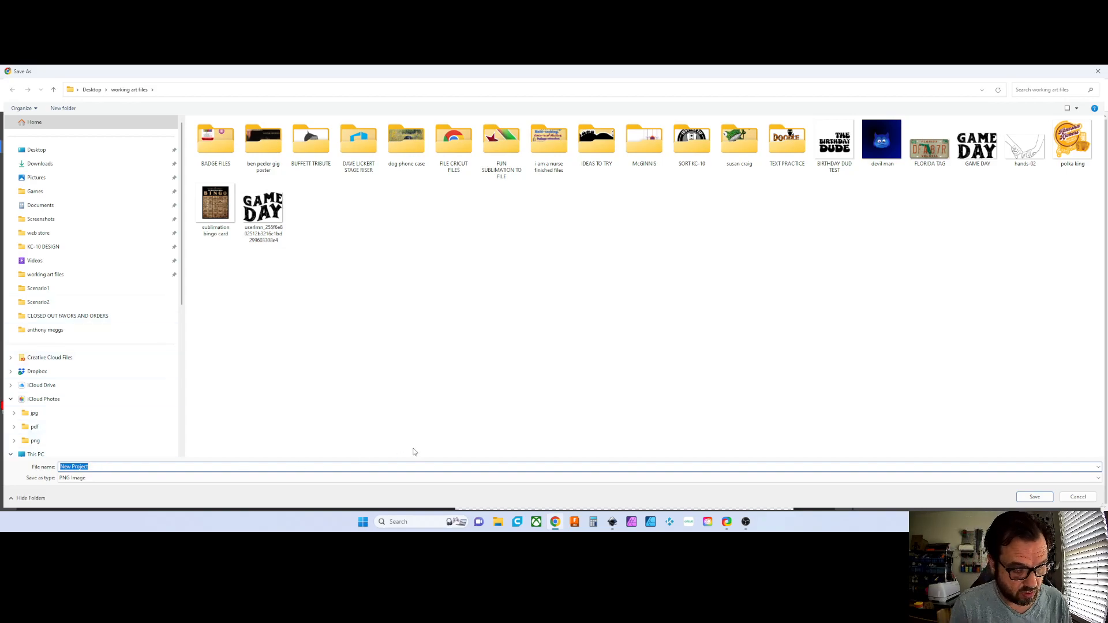
{"action": "type", "text": "WARPED TEXT"}
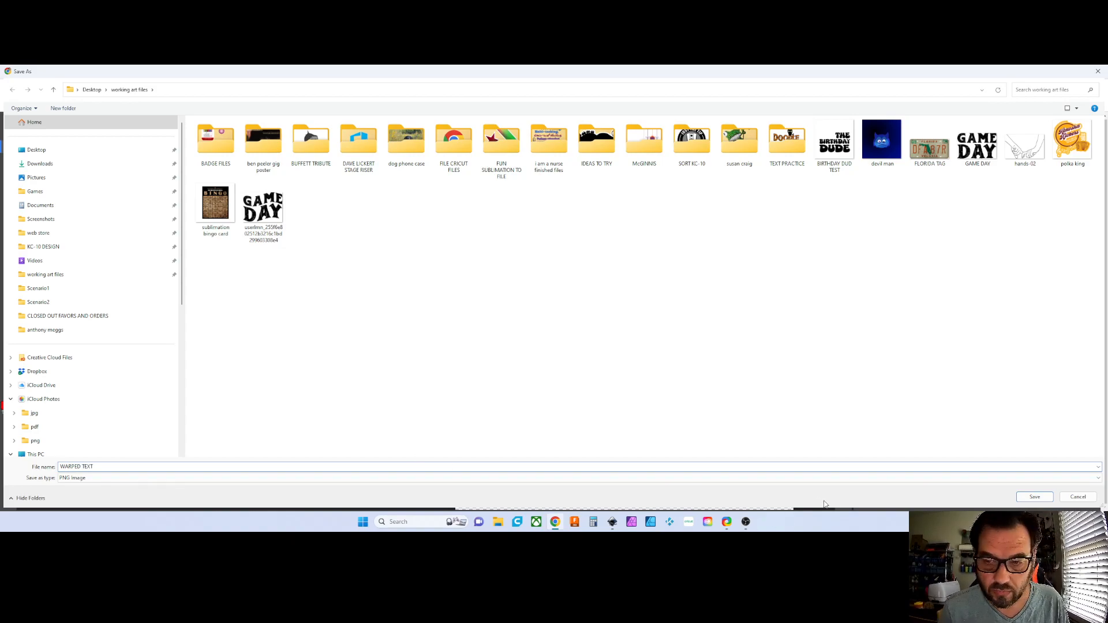
{"action": "left_click", "coordinate": [1050, 498]}
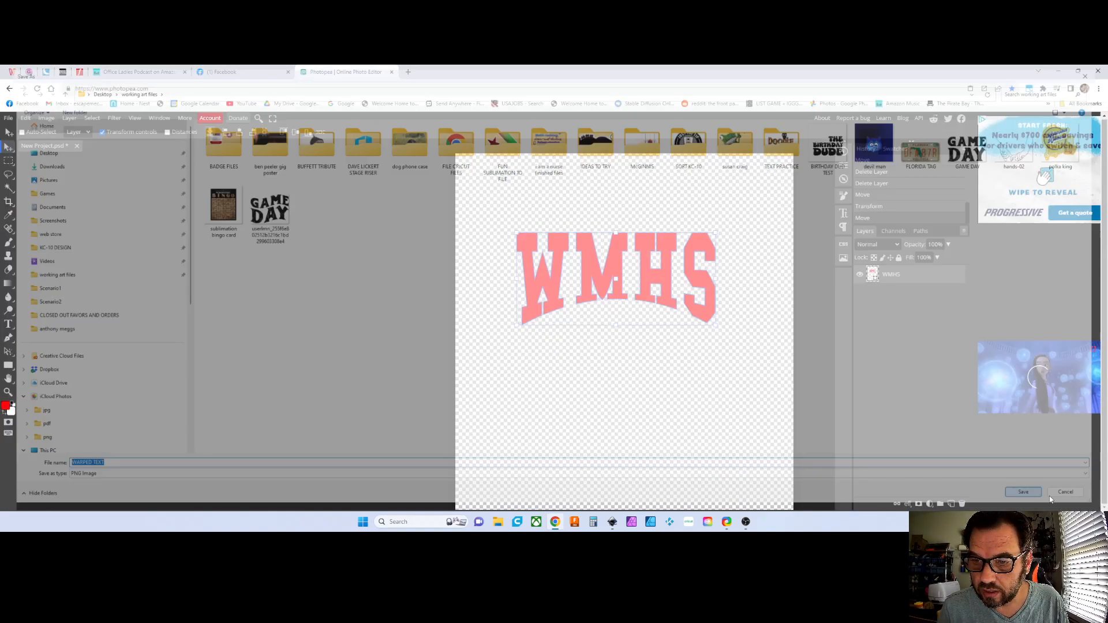
Step: Switch to Cricut Design Space and start a new project with a blank canvas
{"action": "left_click", "coordinate": [687, 521]}
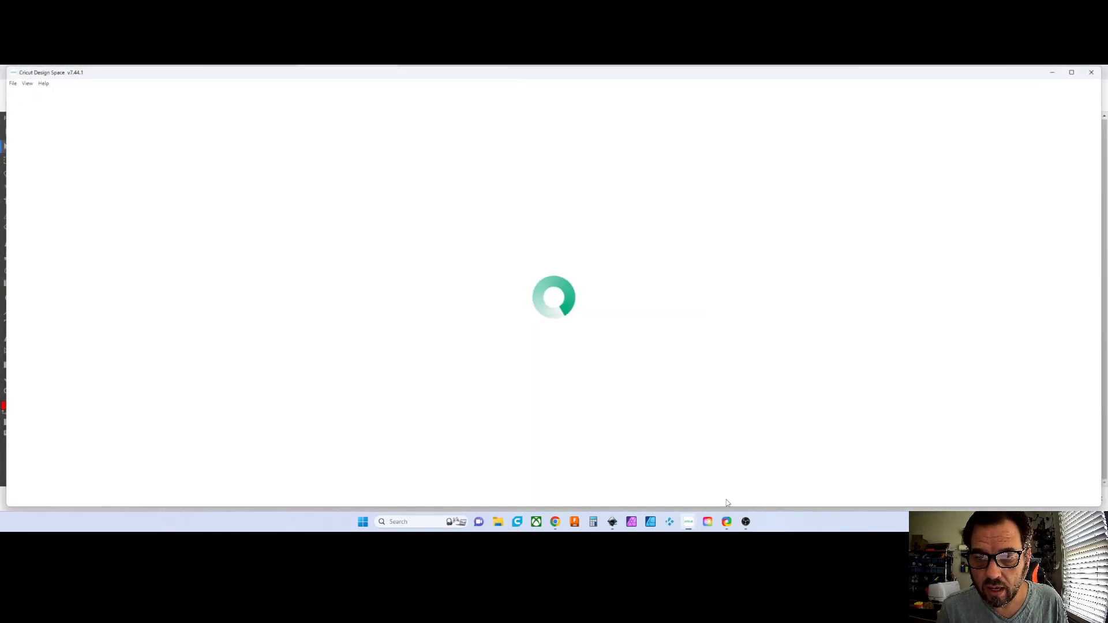
{"action": "left_click", "coordinate": [746, 521]}
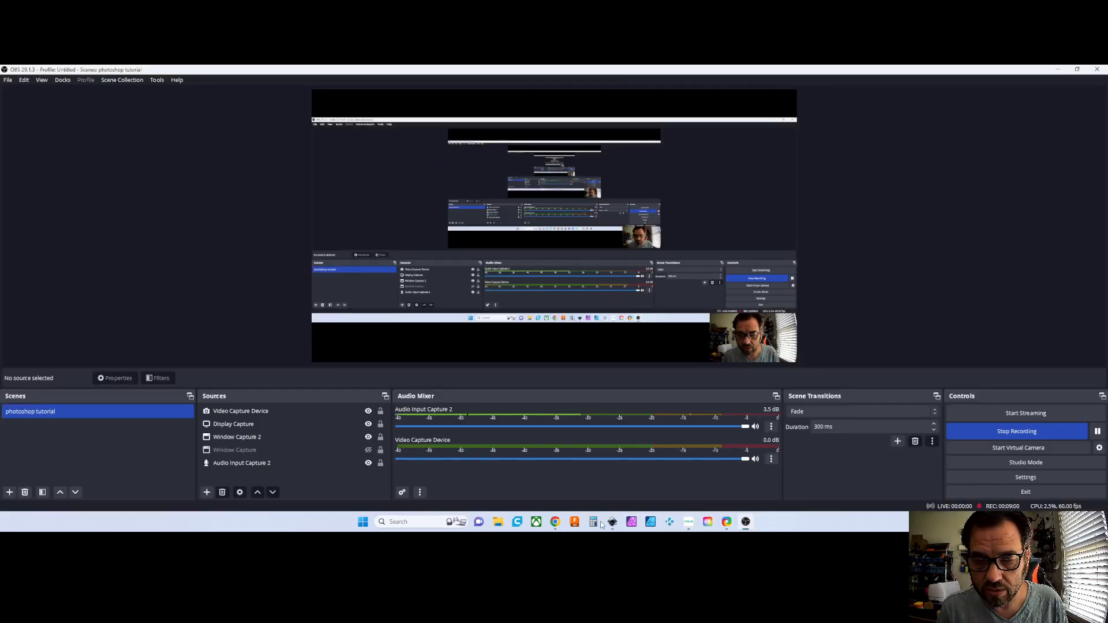
{"action": "left_click", "coordinate": [688, 521]}
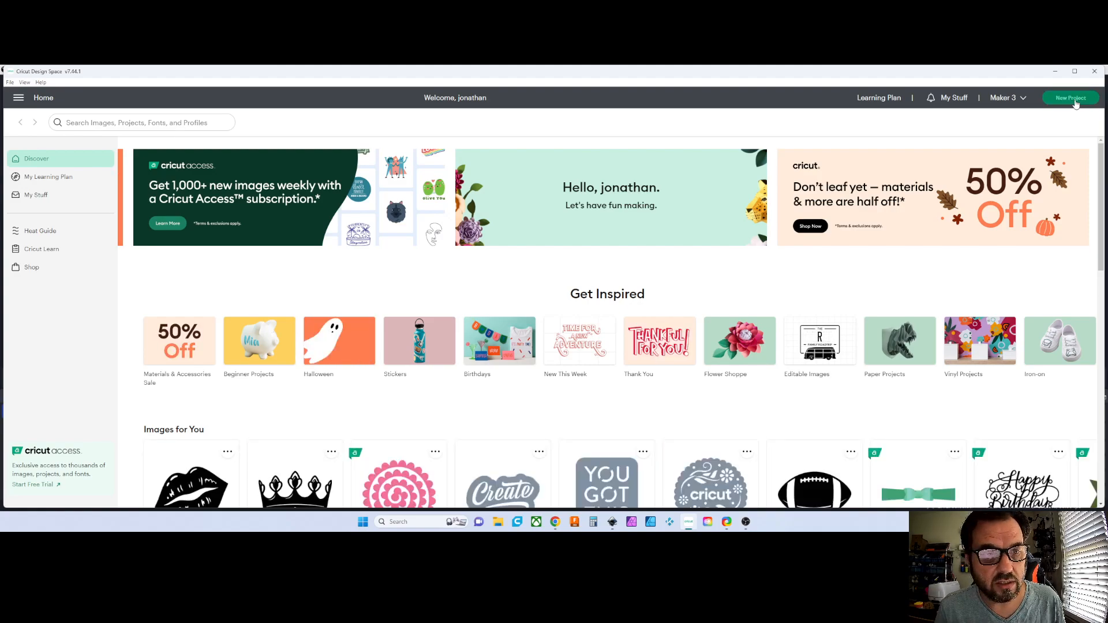
{"action": "left_click", "coordinate": [1073, 99]}
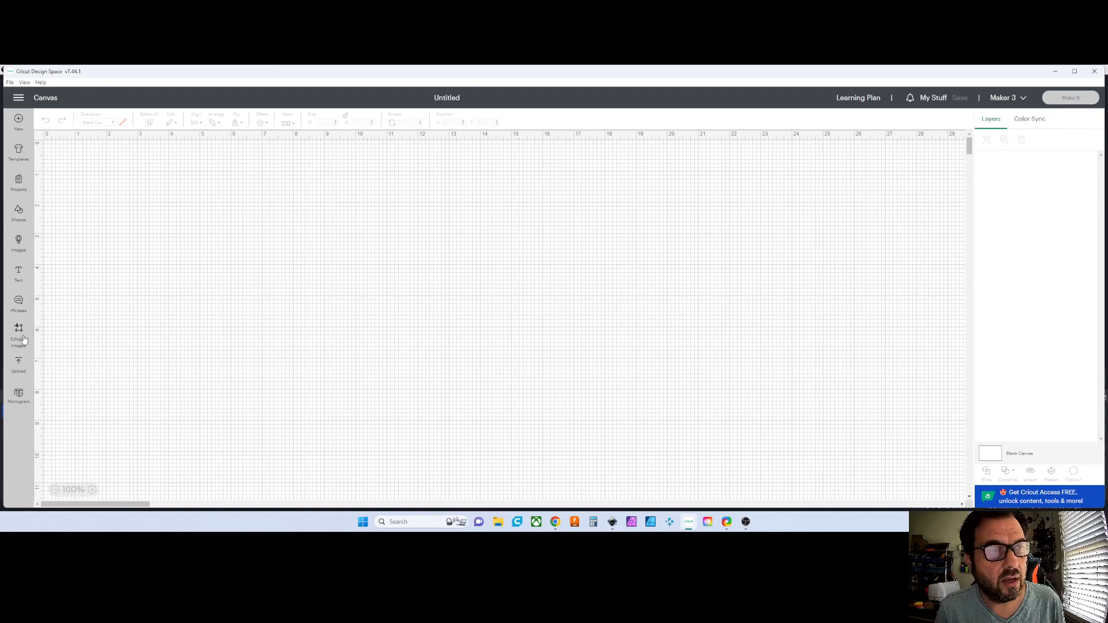
Step: Begin an image upload and open the WARPED TEXT file from the working art files folder
{"action": "left_click", "coordinate": [19, 365]}
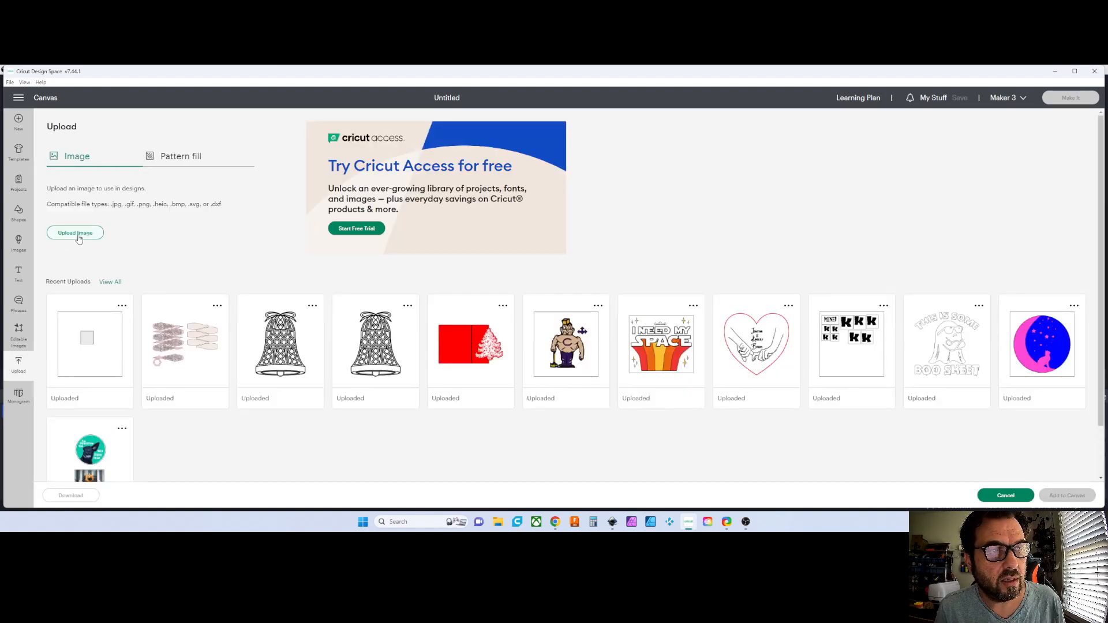
{"action": "left_click", "coordinate": [77, 234]}
{"action": "left_click", "coordinate": [566, 269]}
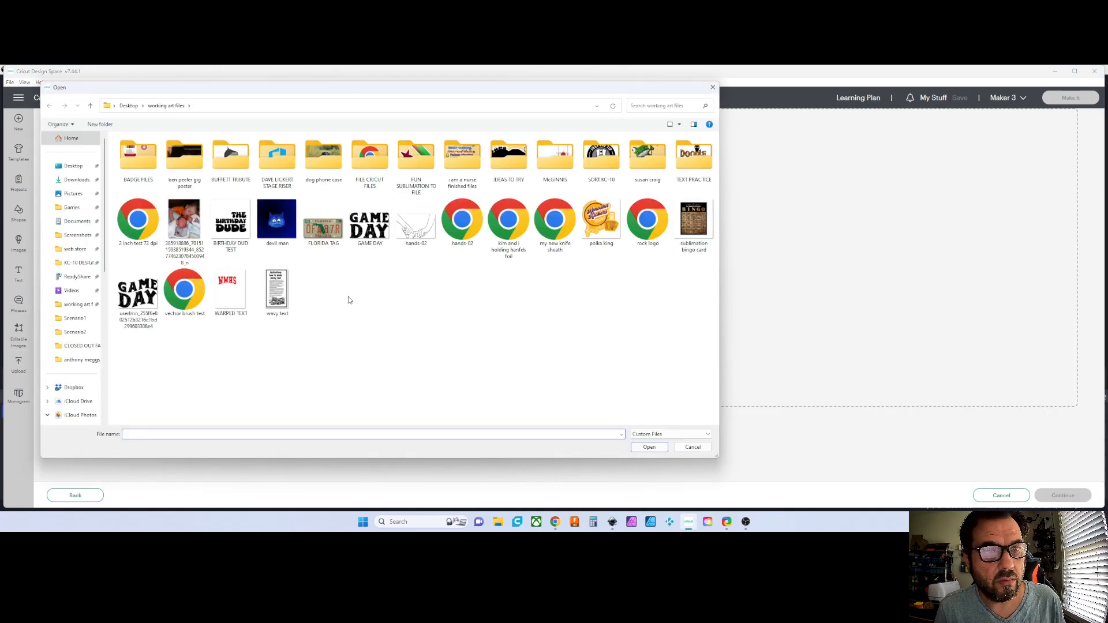
{"action": "double_click", "coordinate": [231, 299]}
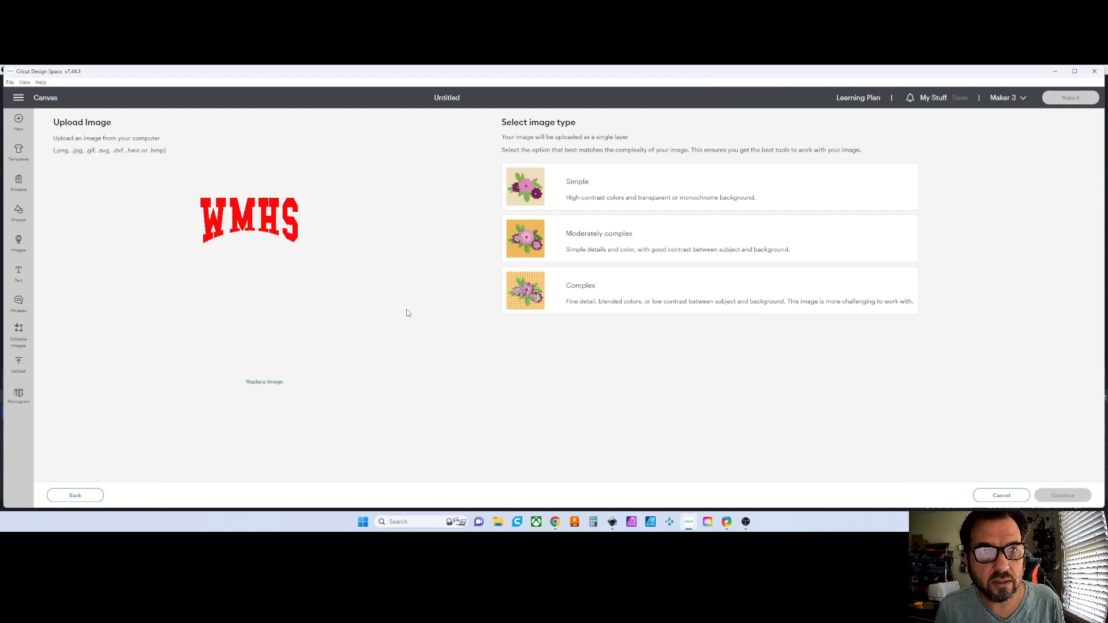
Step: Set the image type to Simple, keep the background as it is, and upload WARPED TEXT as a Cut Image
{"action": "left_click", "coordinate": [640, 188]}
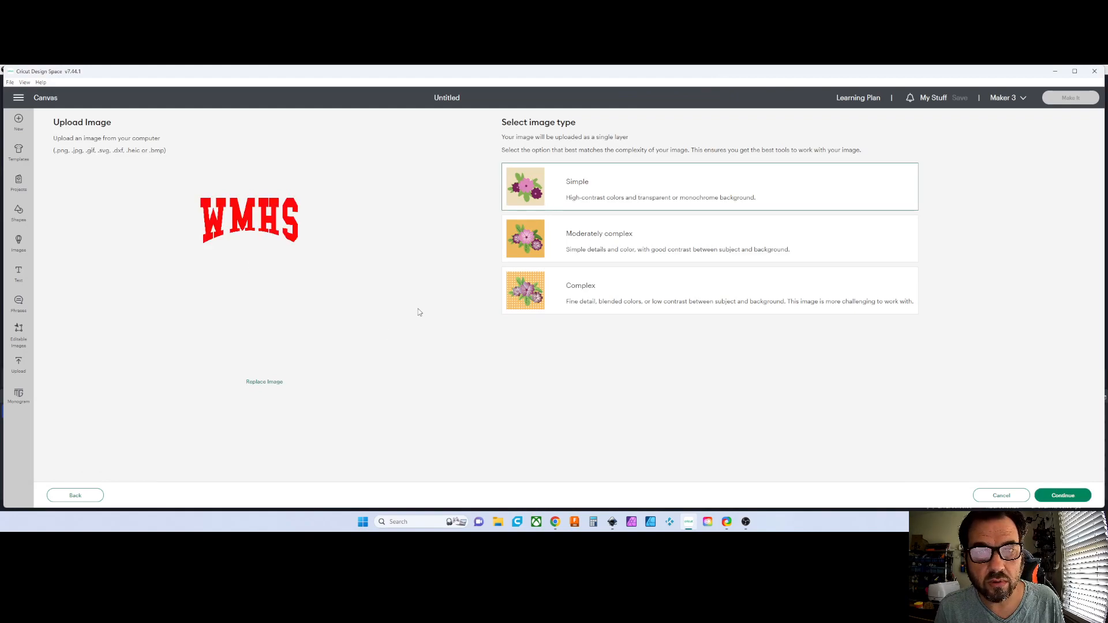
{"action": "left_click", "coordinate": [1066, 499]}
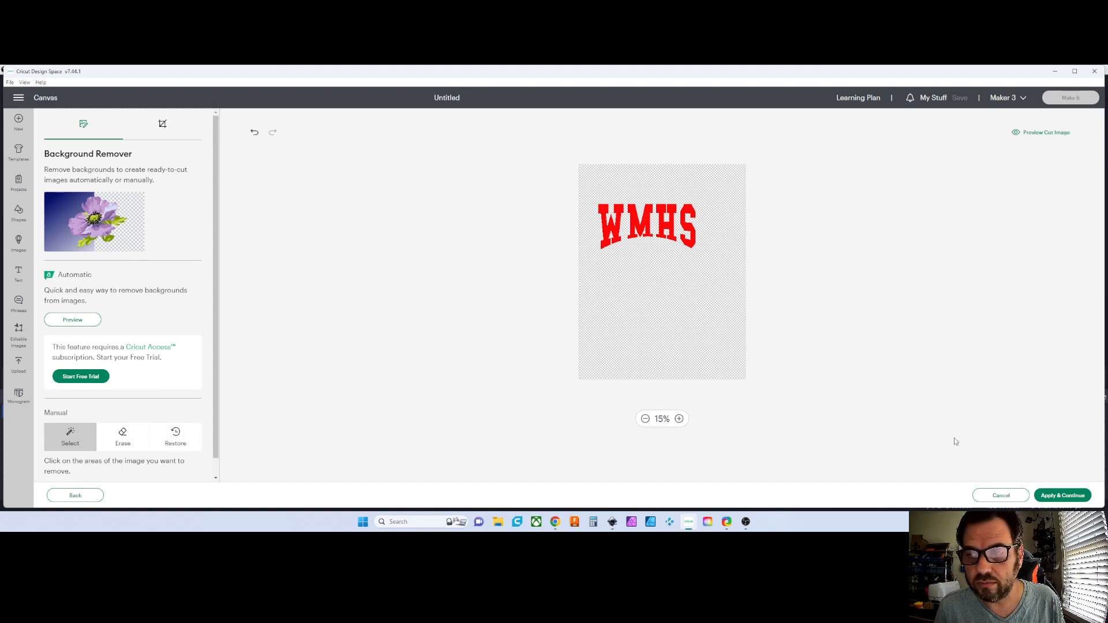
{"action": "left_click", "coordinate": [1051, 498]}
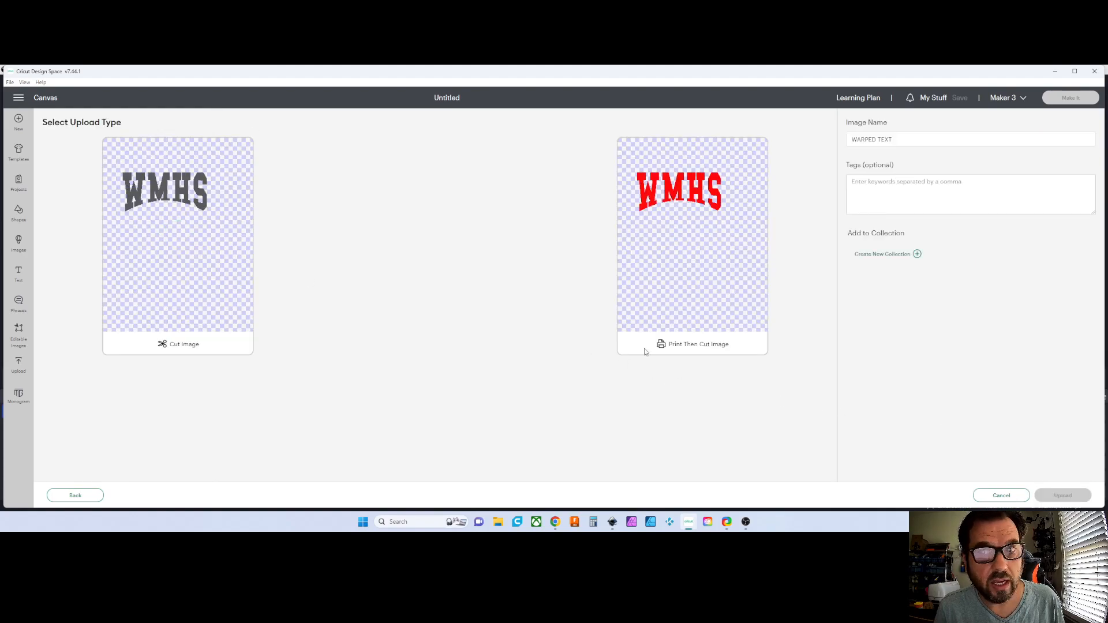
{"action": "left_click", "coordinate": [176, 217]}
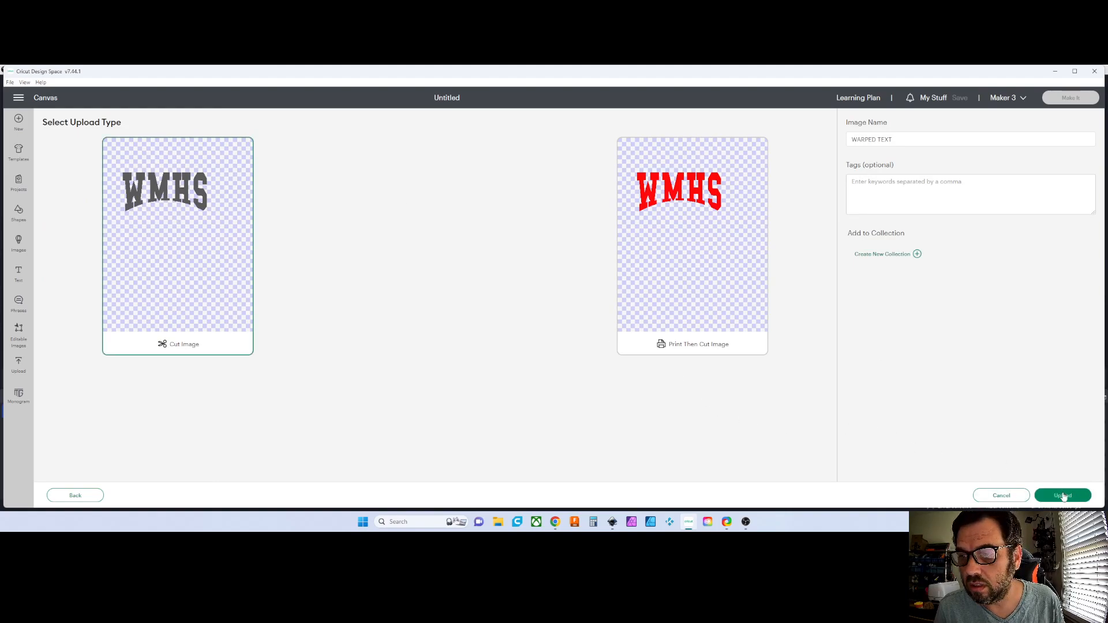
{"action": "left_click", "coordinate": [1062, 495]}
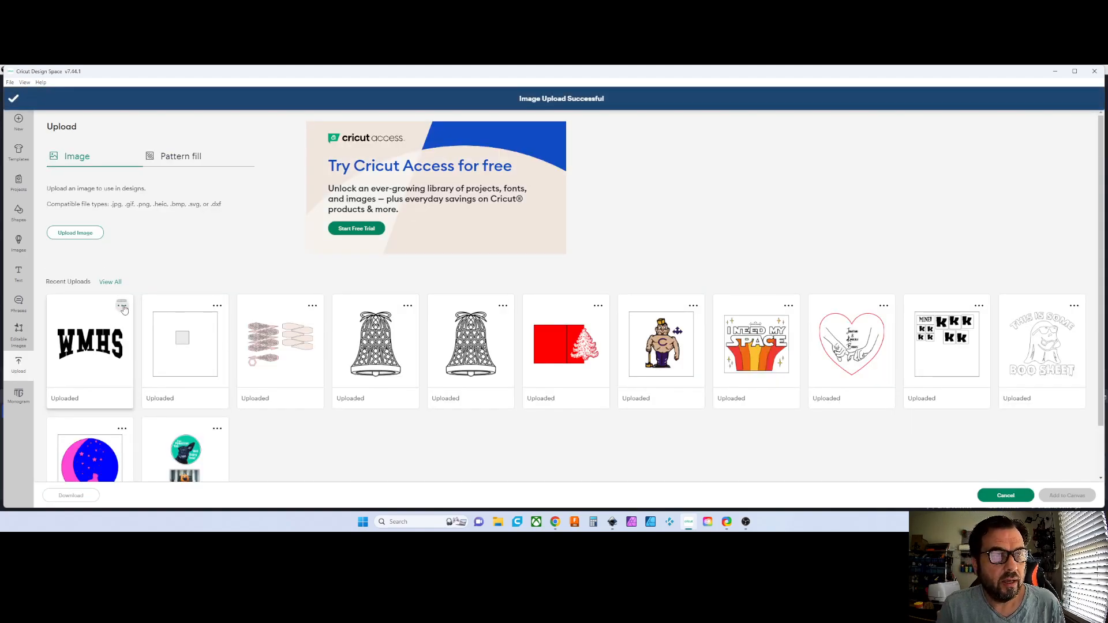
{"action": "left_click", "coordinate": [123, 307]}
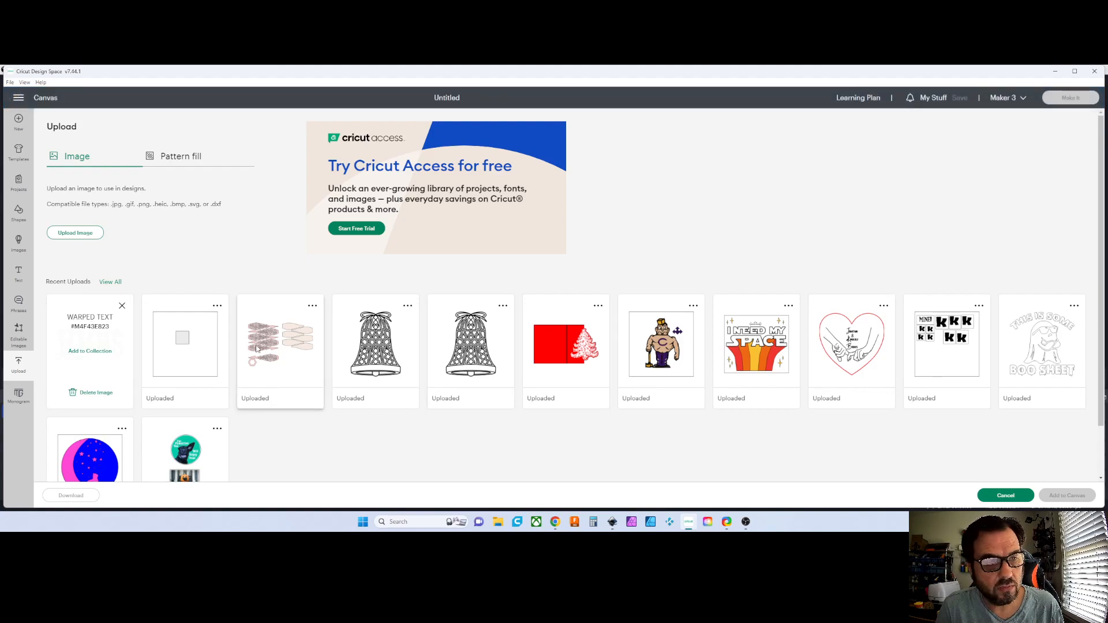
{"action": "left_click", "coordinate": [91, 351]}
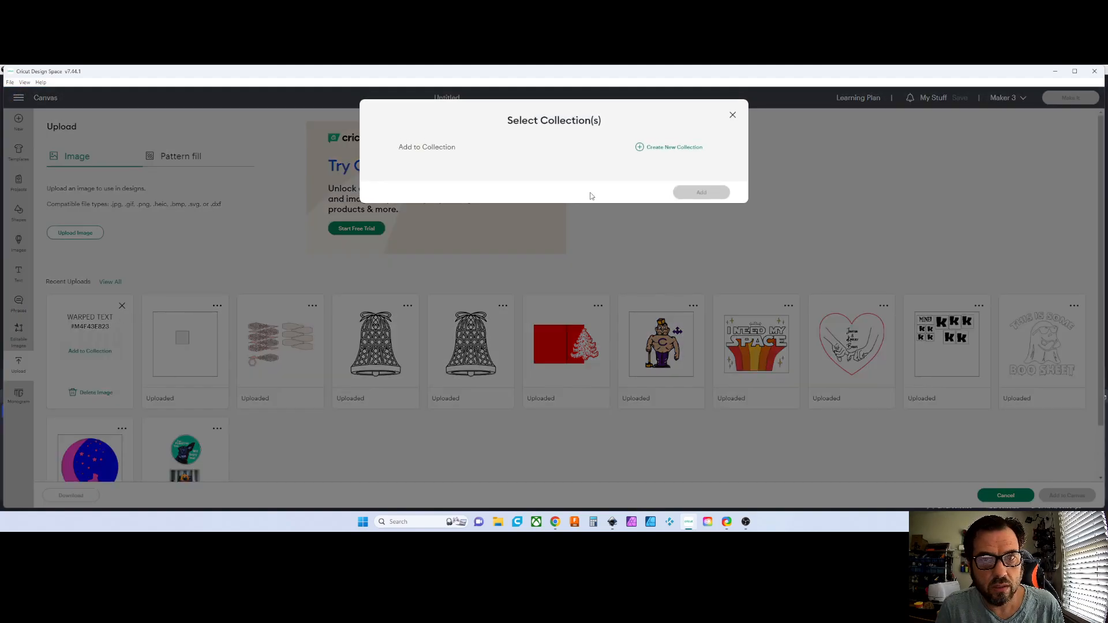
{"action": "left_click", "coordinate": [732, 115]}
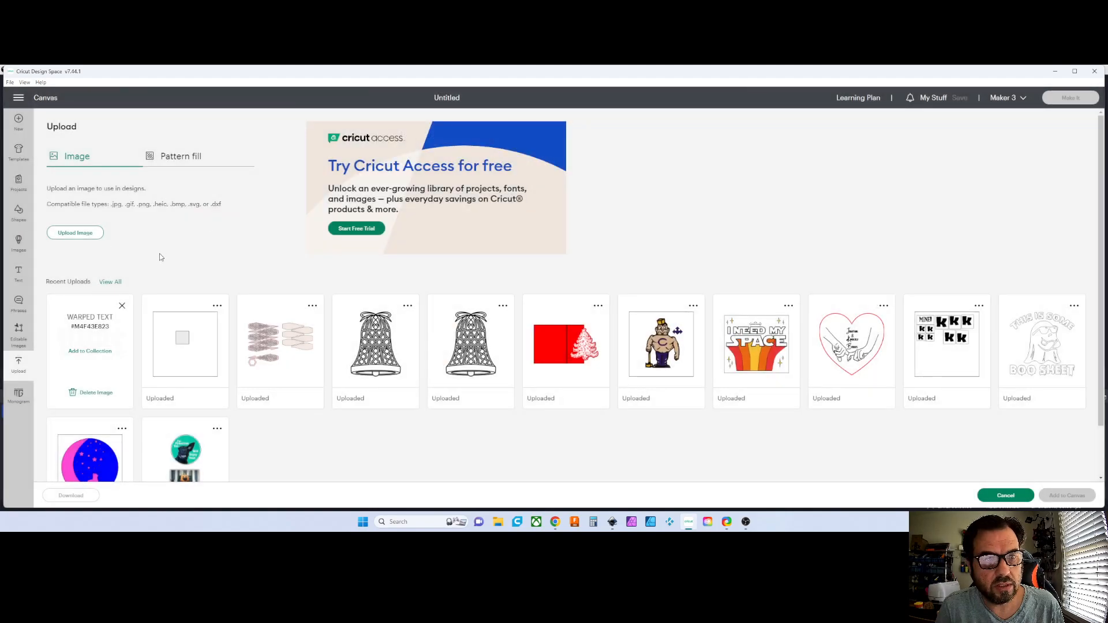
{"action": "left_click", "coordinate": [122, 307]}
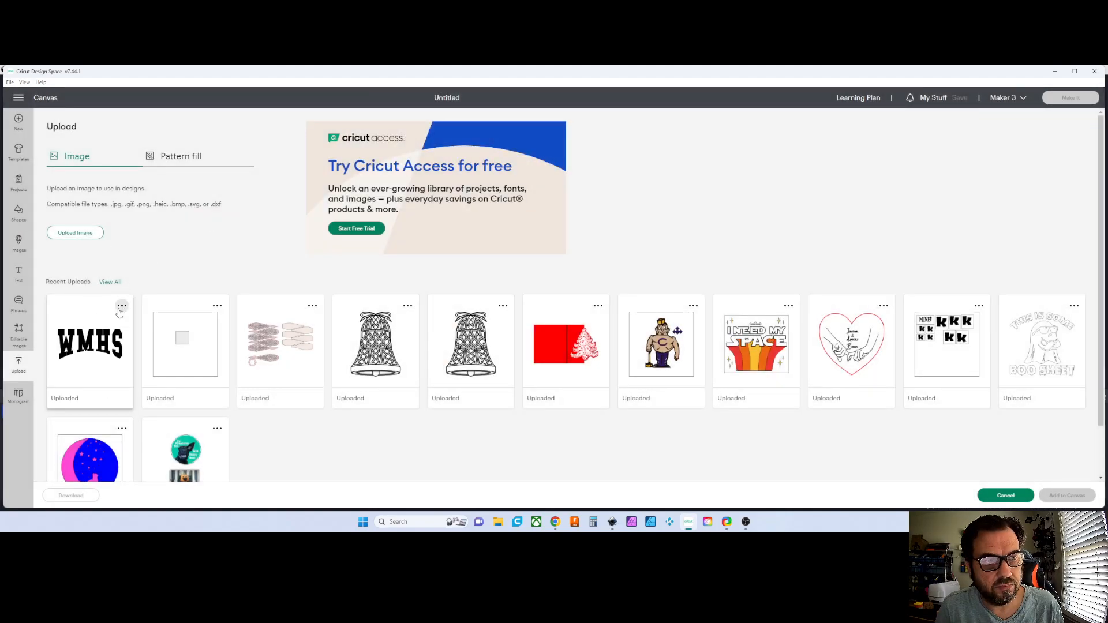
{"action": "left_click", "coordinate": [121, 307]}
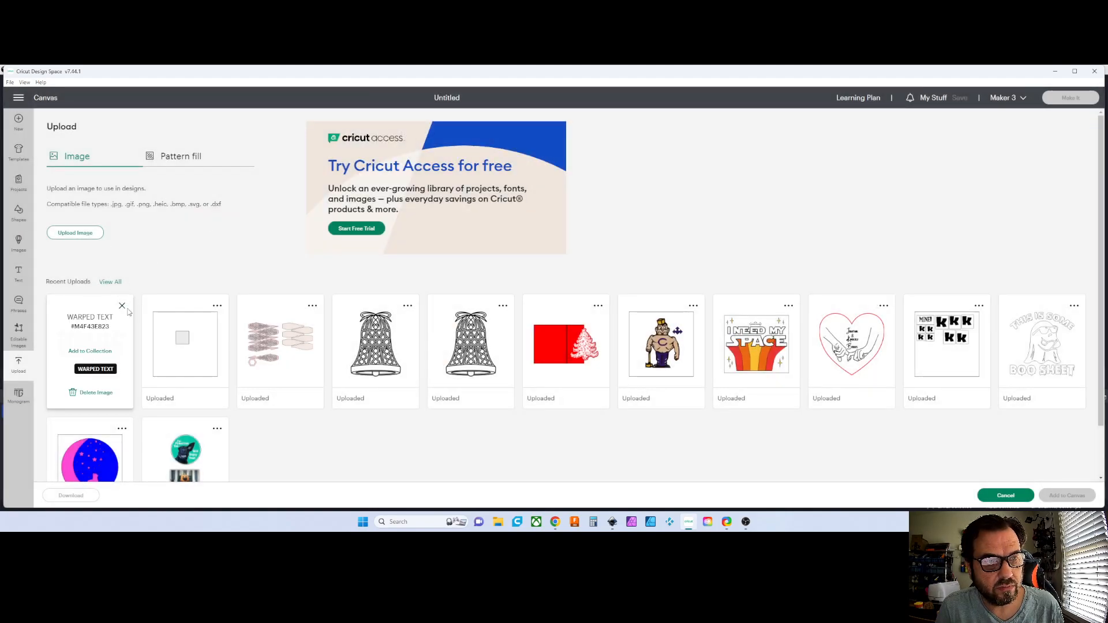
{"action": "left_click", "coordinate": [121, 306]}
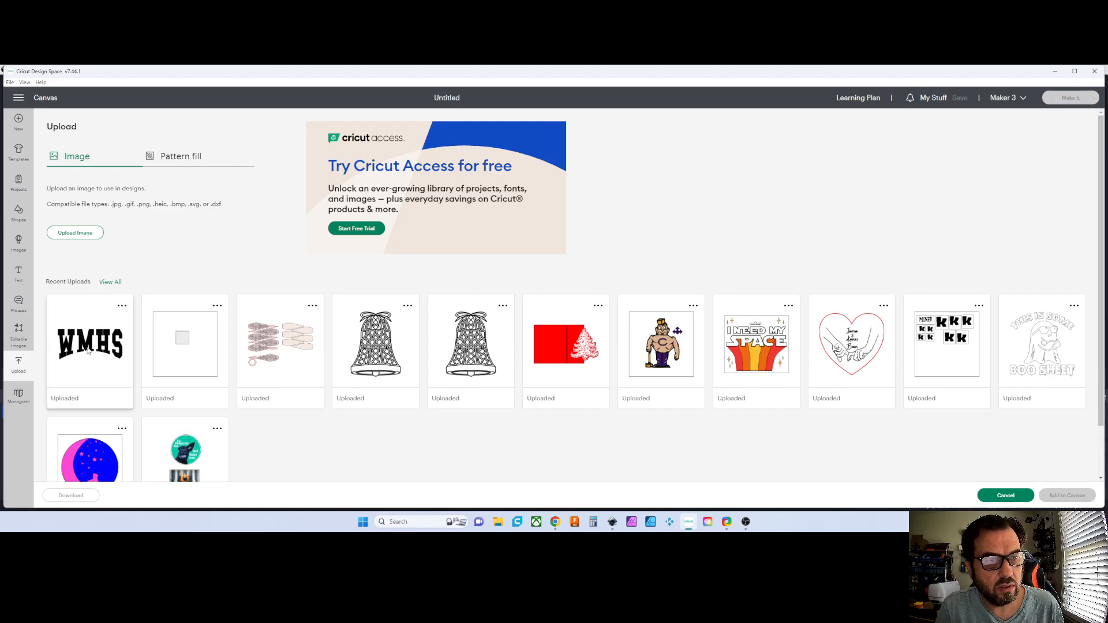
Step: Add the uploaded WMHS image to the canvas and scale it down to about 10.39 × 4.83 in, placed away from the canvas corner
{"action": "left_click", "coordinate": [88, 351]}
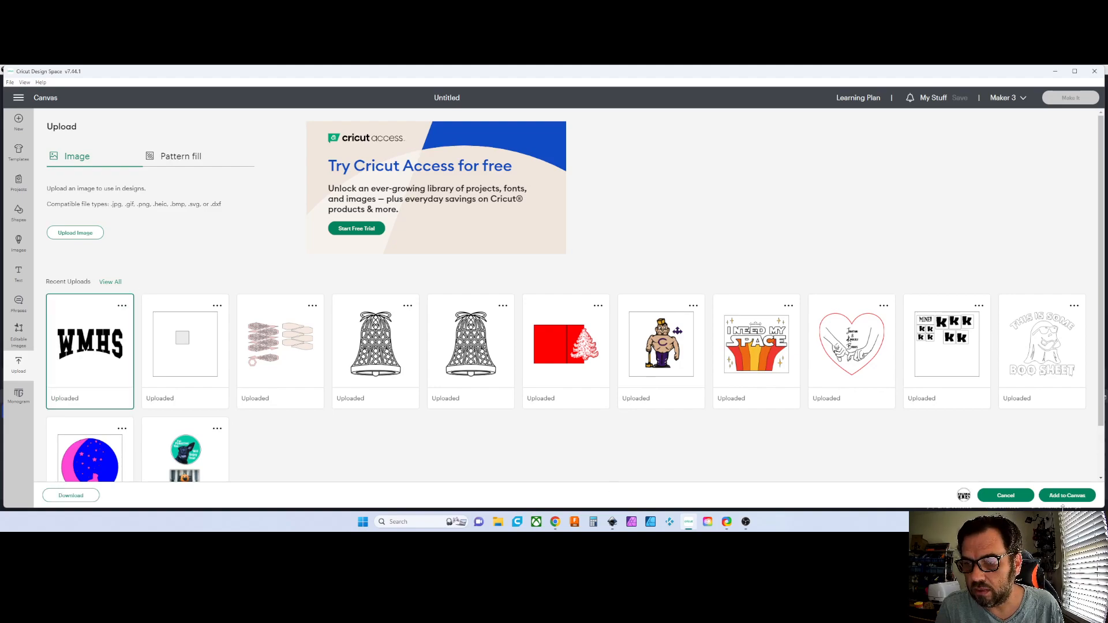
{"action": "left_click", "coordinate": [1060, 499]}
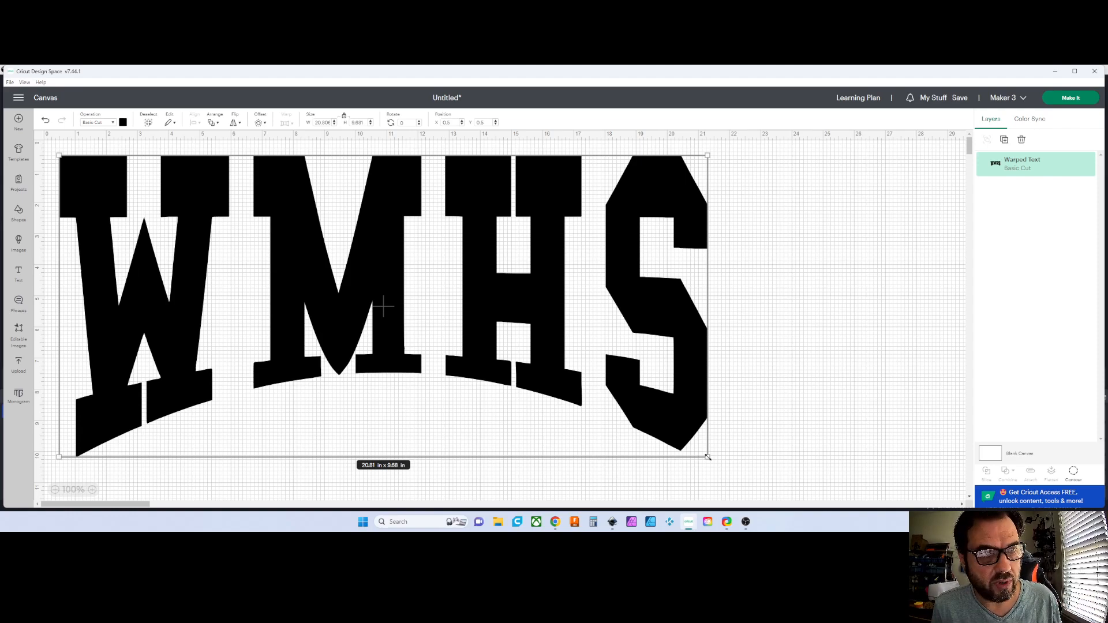
{"action": "left_click_drag", "start_coordinate": [708, 456], "coordinate": [703, 453]}
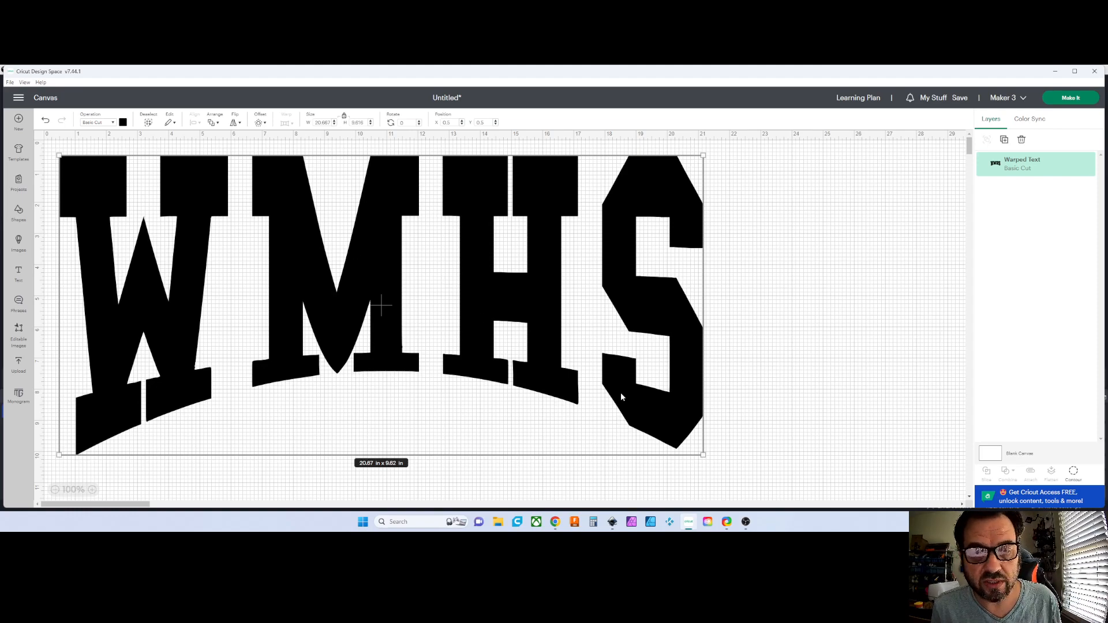
{"action": "left_click_drag", "start_coordinate": [701, 454], "coordinate": [383, 306]}
{"action": "left_click_drag", "start_coordinate": [290, 245], "coordinate": [441, 316]}
Step: Preview a square-cornered offset of about 0.65 in around the WMHS image without applying it
{"action": "left_click", "coordinate": [259, 123]}
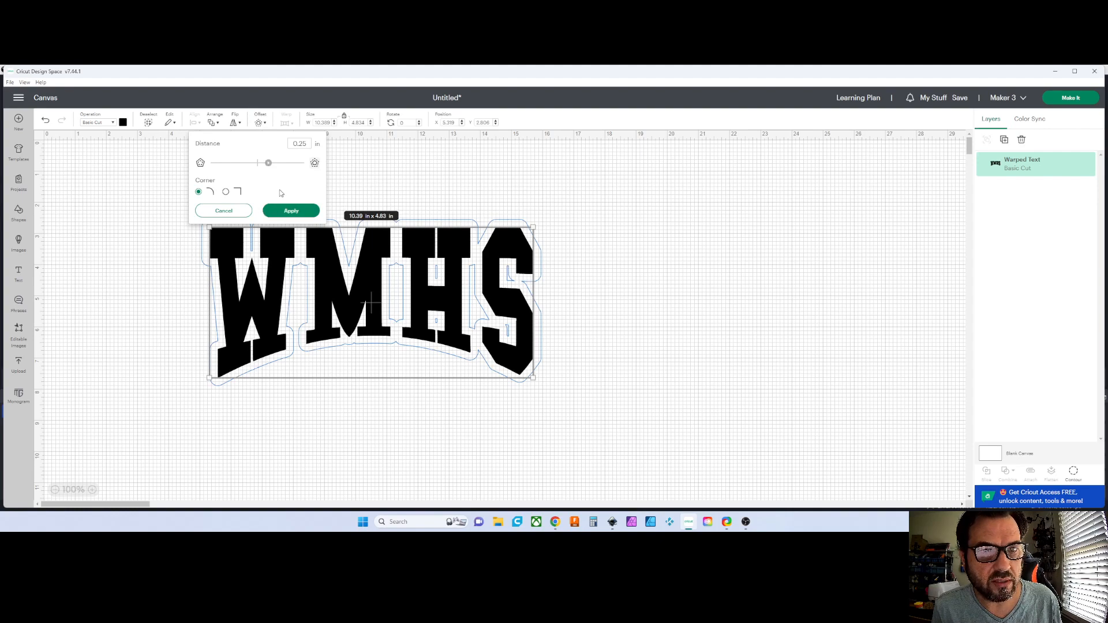
{"action": "left_click", "coordinate": [241, 192]}
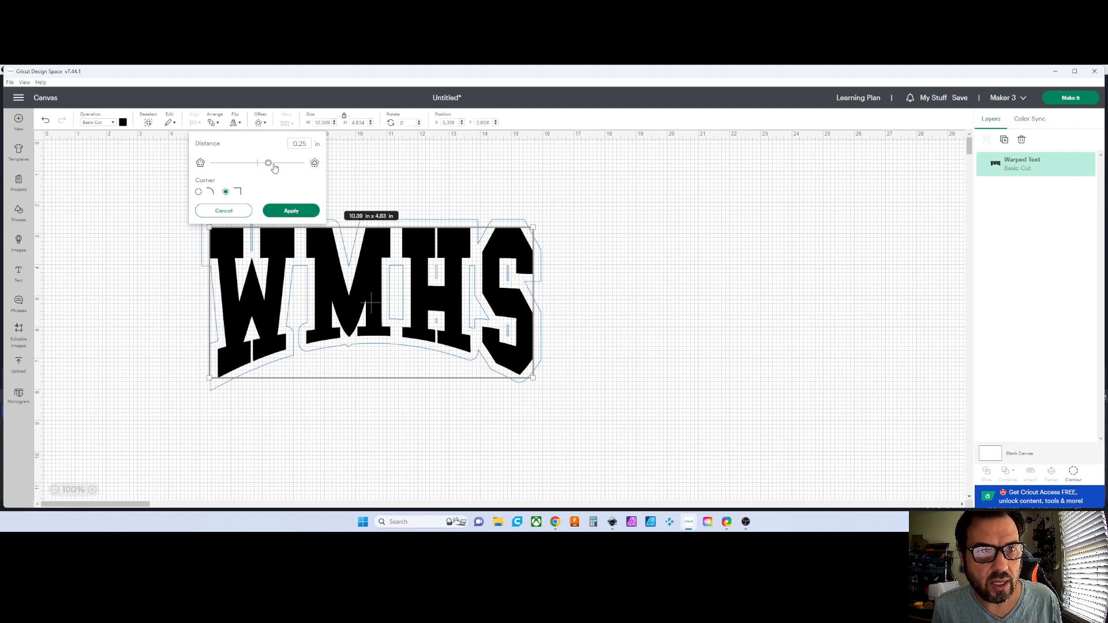
{"action": "left_click_drag", "start_coordinate": [273, 168], "coordinate": [287, 168]}
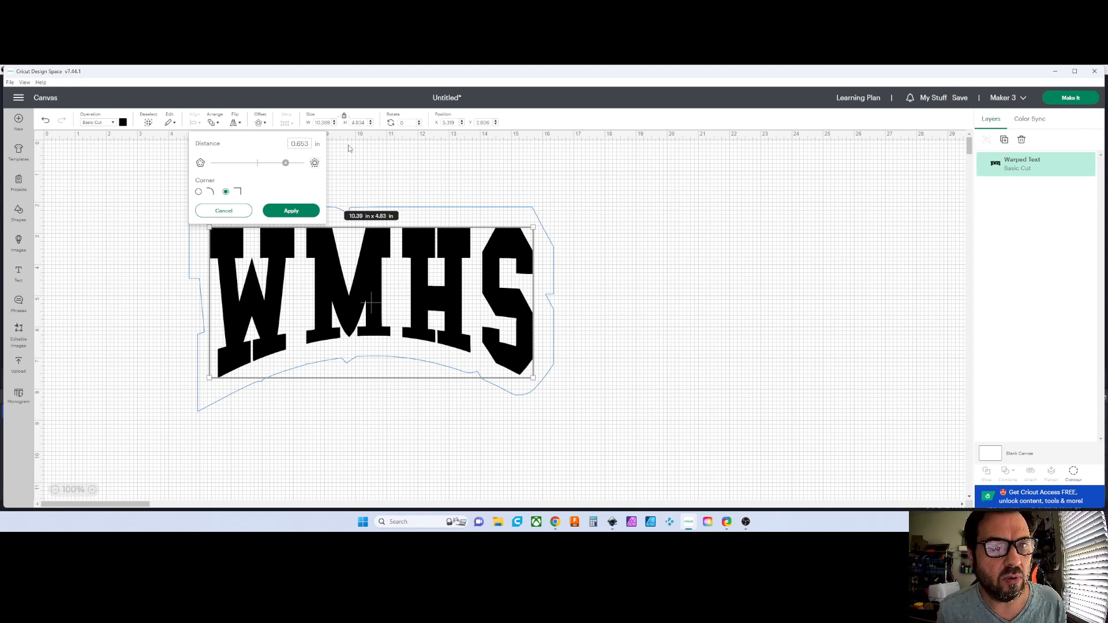
{"action": "left_click", "coordinate": [234, 212]}
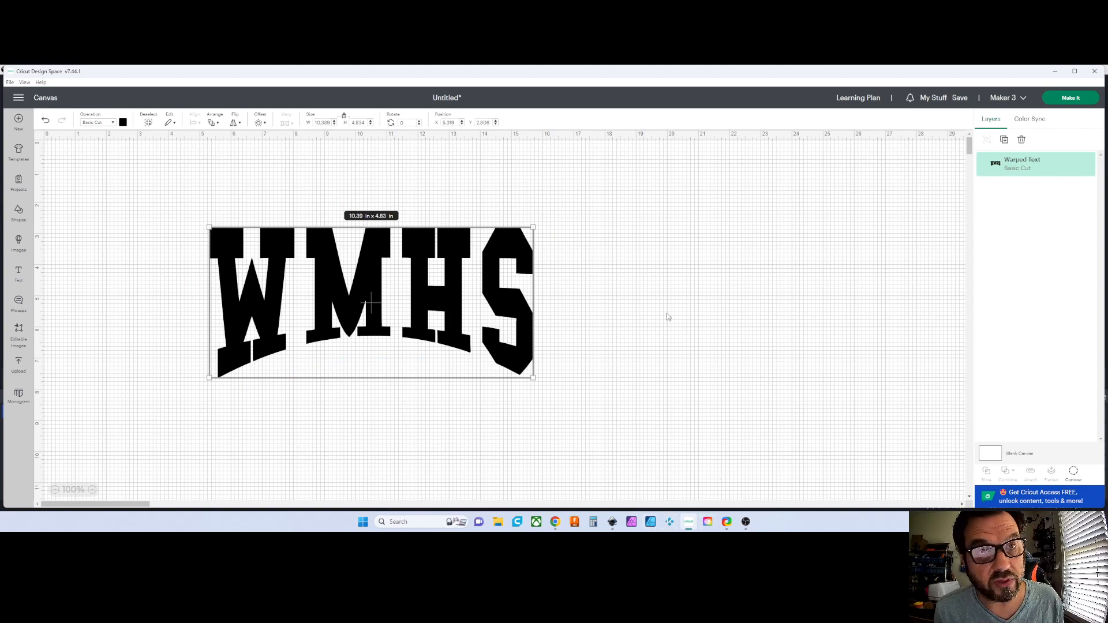
Step: Reposition the WMHS image on the canvas to about X 5.28, Y 1.89
{"action": "mouse_move", "coordinate": [370, 287]}
{"action": "left_mouse_down"}
{"action": "mouse_move", "coordinate": [359, 286]}
{"action": "mouse_move", "coordinate": [370, 279]}
{"action": "left_mouse_up"}
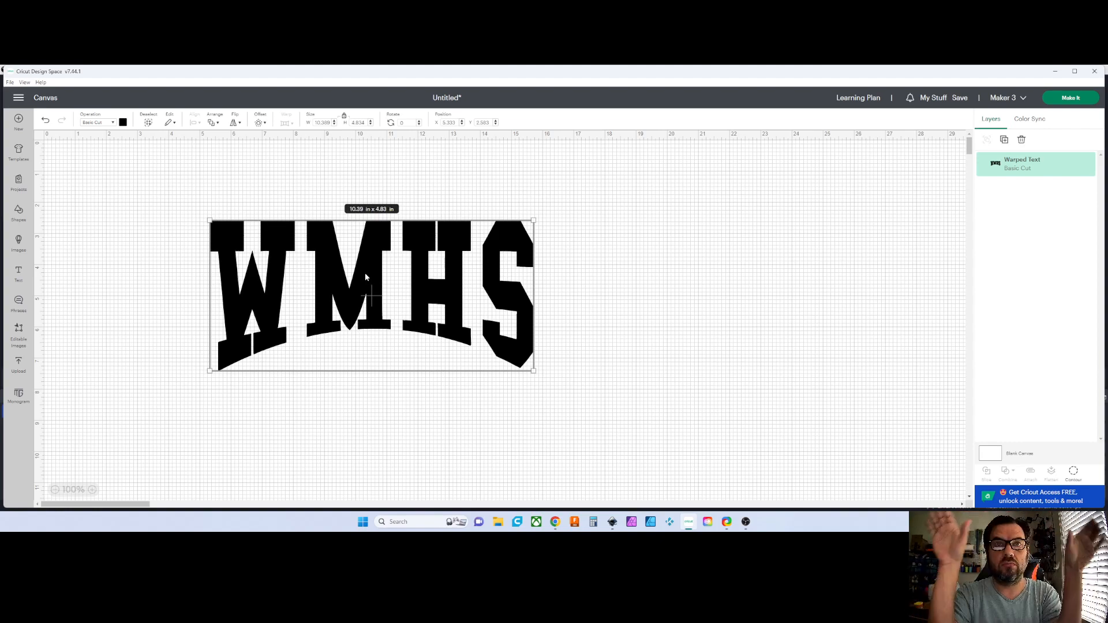
{"action": "left_click_drag", "start_coordinate": [371, 264], "coordinate": [307, 276]}
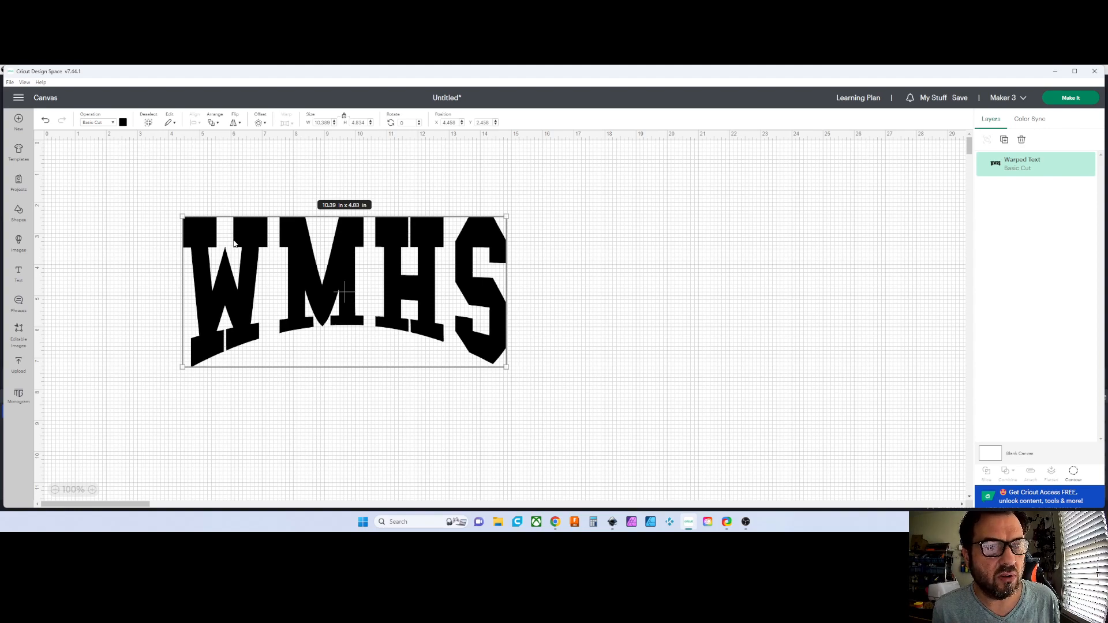
{"action": "left_click_drag", "start_coordinate": [234, 243], "coordinate": [191, 224]}
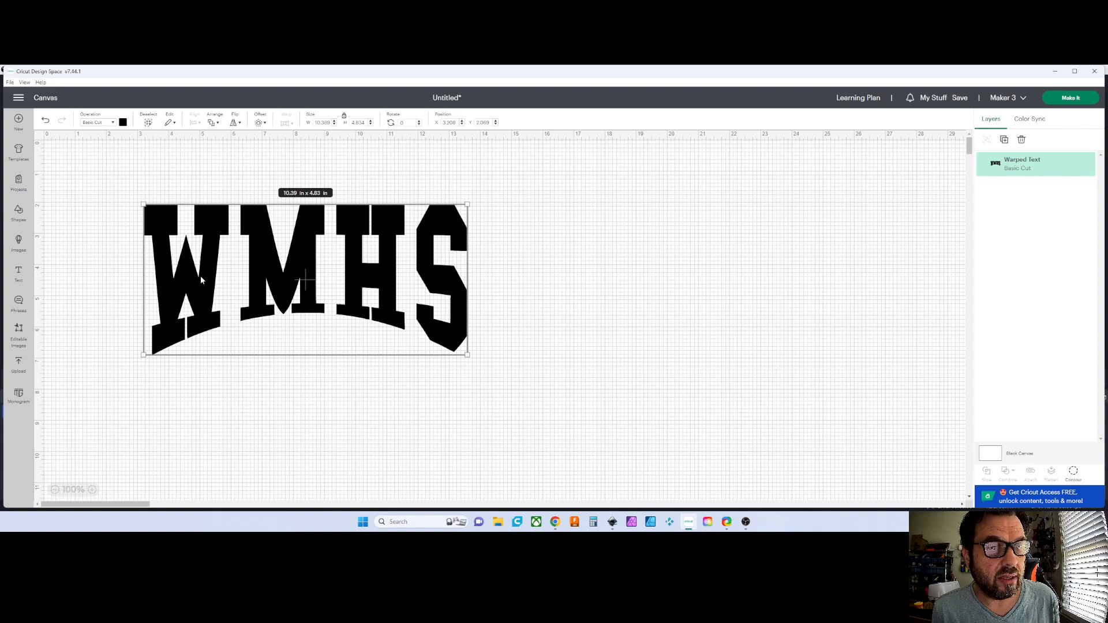
{"action": "left_click_drag", "start_coordinate": [200, 279], "coordinate": [265, 248]}
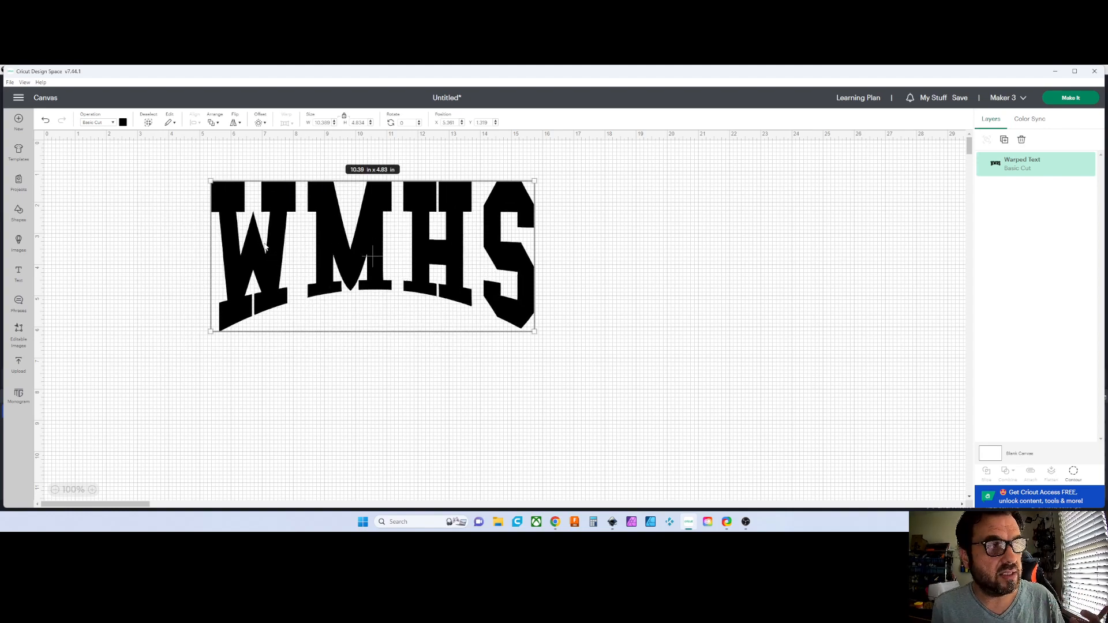
{"action": "left_click_drag", "start_coordinate": [267, 257], "coordinate": [272, 271]}
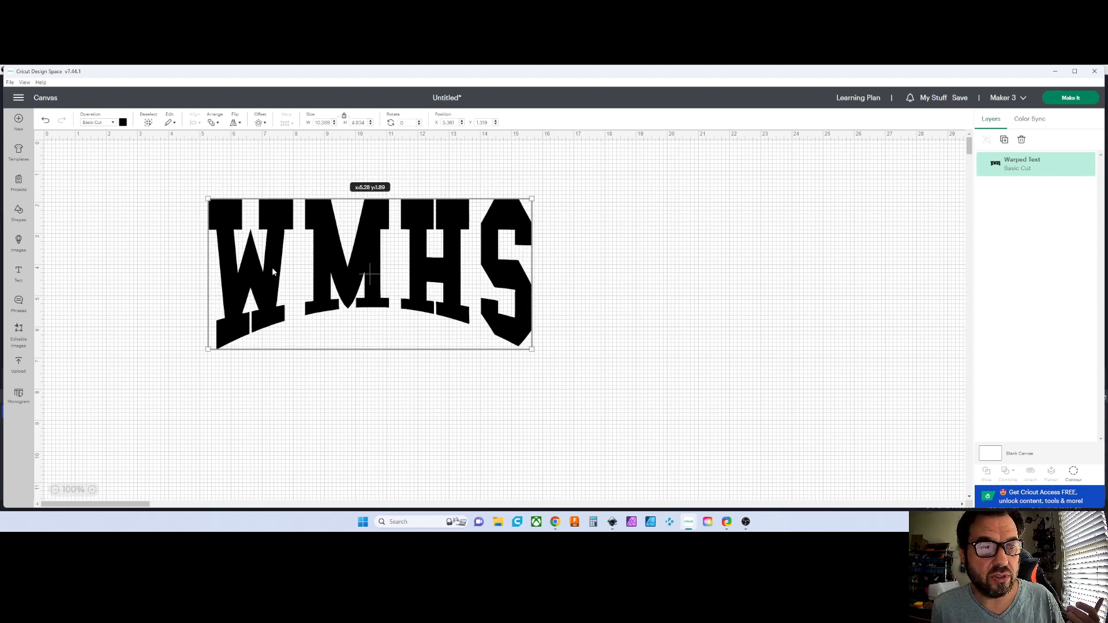
Step: Switch to Photopea and undo the edits back to the unwarped WMHS text layer, with Layer 1 and the Background layer restored
{"action": "left_click", "coordinate": [555, 522]}
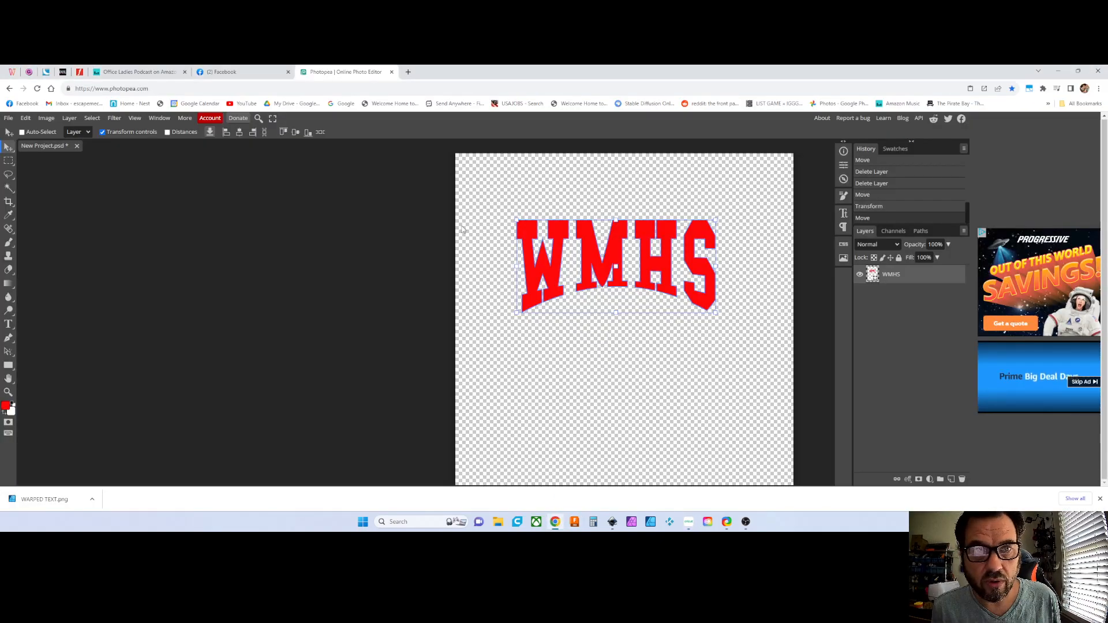
{"action": "left_click_drag", "start_coordinate": [640, 275], "coordinate": [613, 257]}
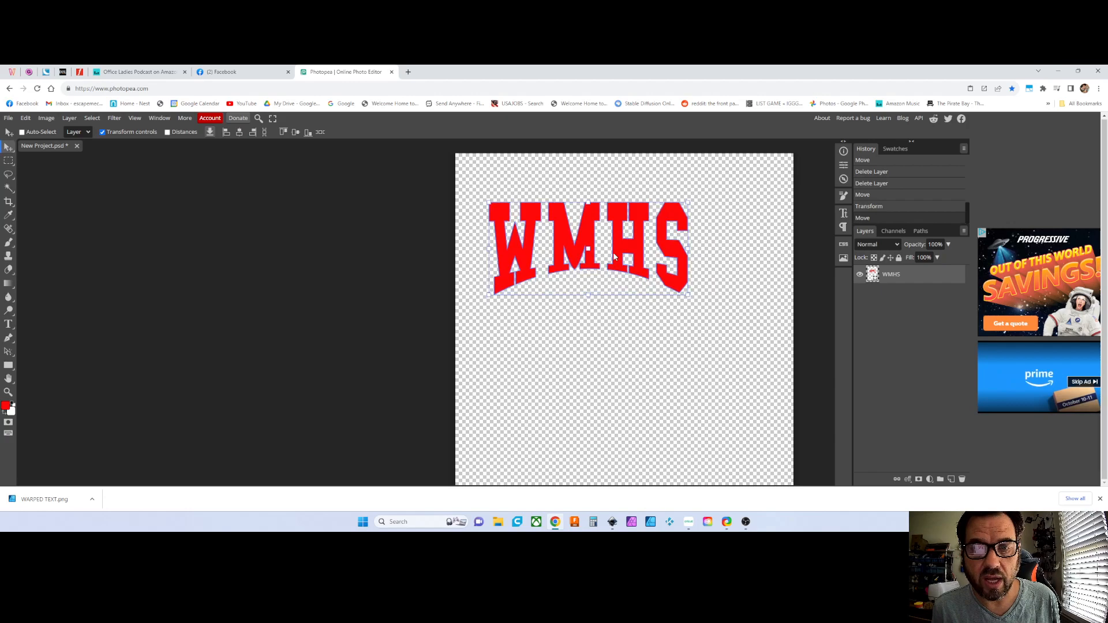
{"action": "key", "text": "ctrl+z"}
{"action": "key", "text": "ctrl+z"}
{"action": "key", "text": "ctrl+z"}
{"action": "key", "text": "ctrl+z"}
{"action": "key", "text": "ctrl+z"}
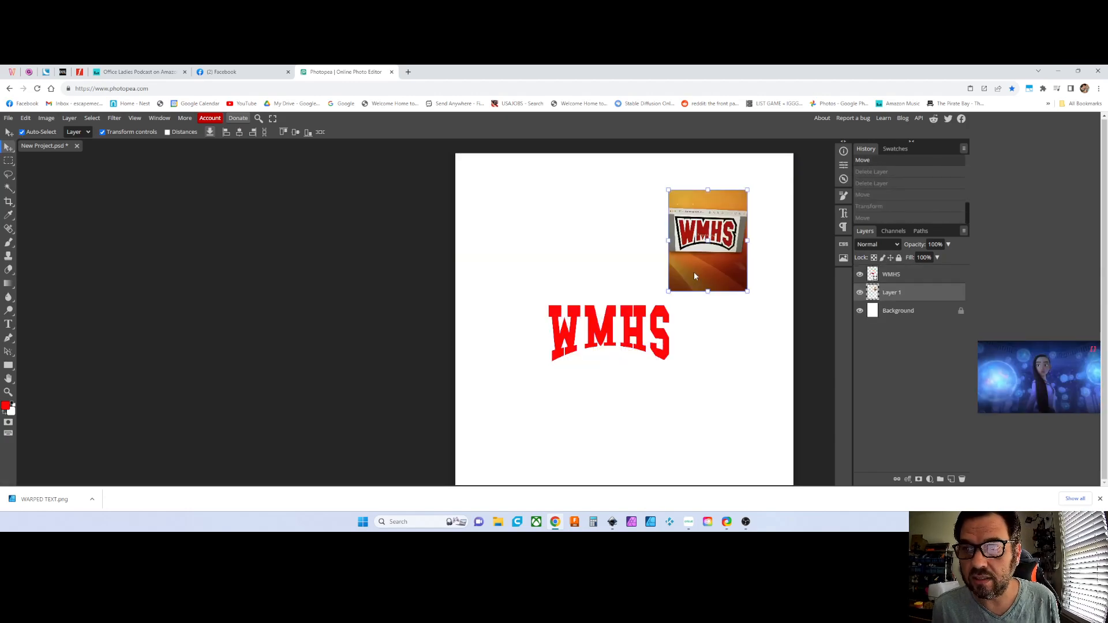
{"action": "key", "text": "ctrl+z"}
{"action": "key", "text": "ctrl+z"}
{"action": "key", "text": "ctrl+z"}
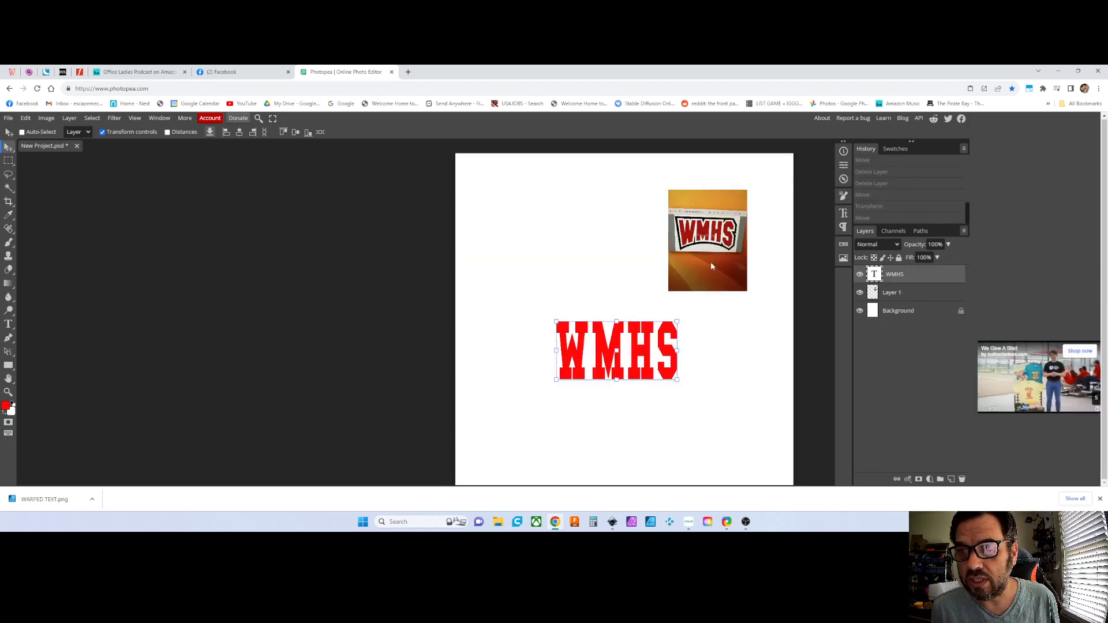
{"action": "key", "text": "ctrl+z"}
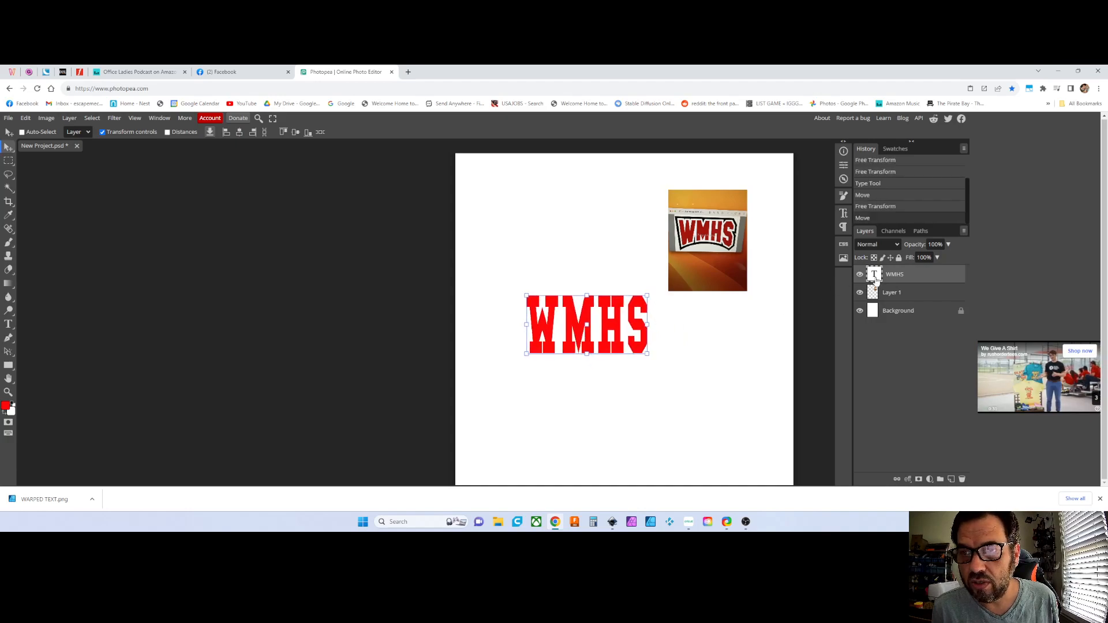
Step: Duplicate the WMHS text layer and place the copy directly beneath the original text
{"action": "right_click", "coordinate": [901, 274]}
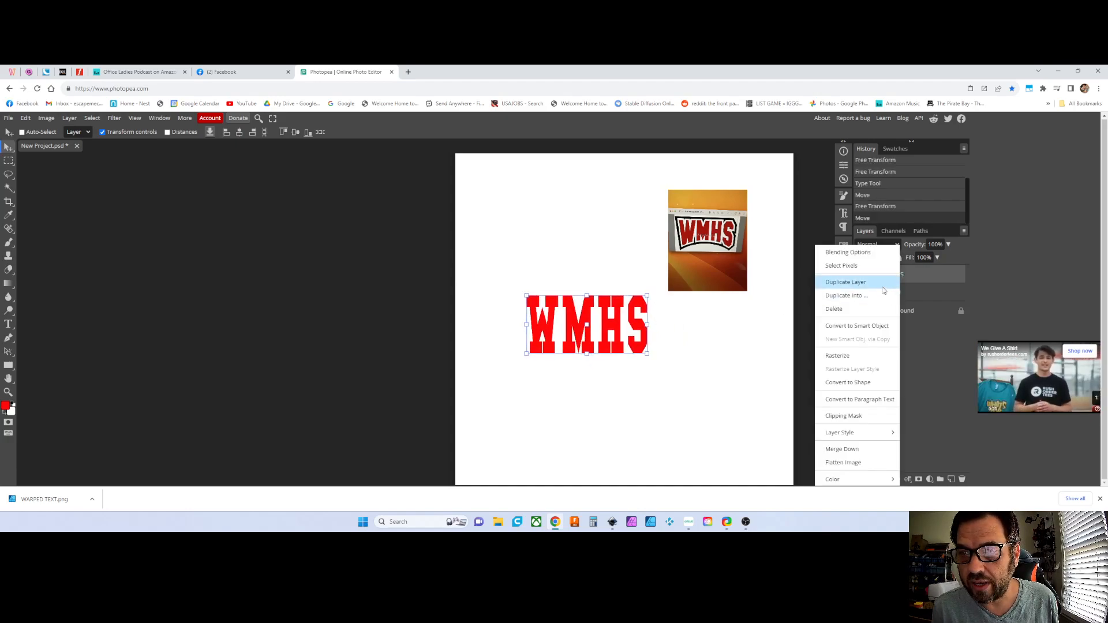
{"action": "left_click", "coordinate": [884, 290]}
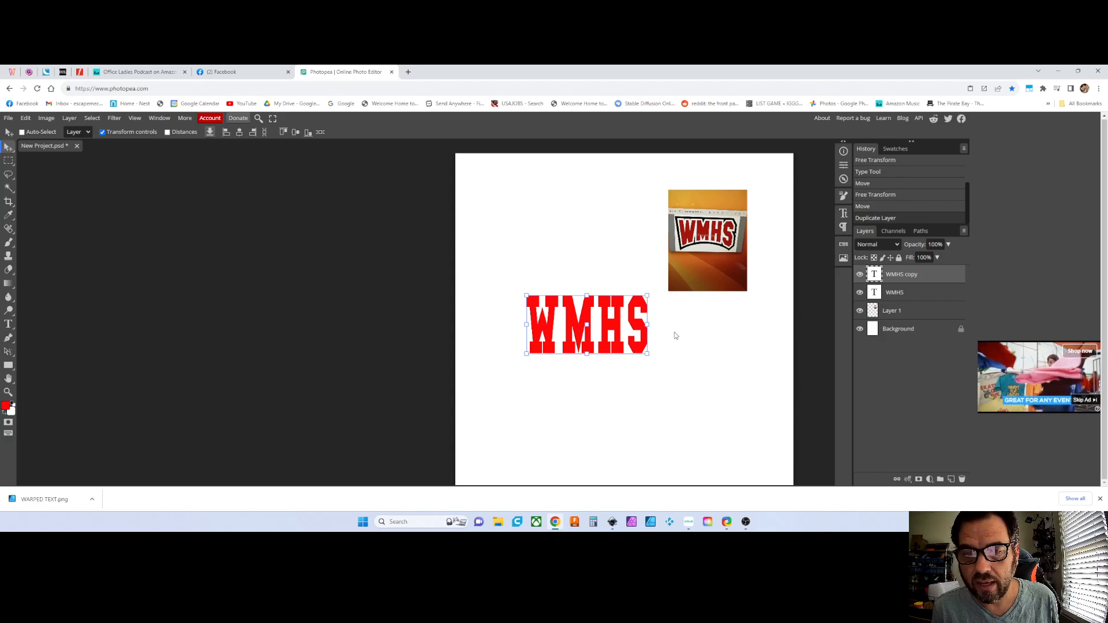
{"action": "left_click_drag", "start_coordinate": [613, 337], "coordinate": [615, 397]}
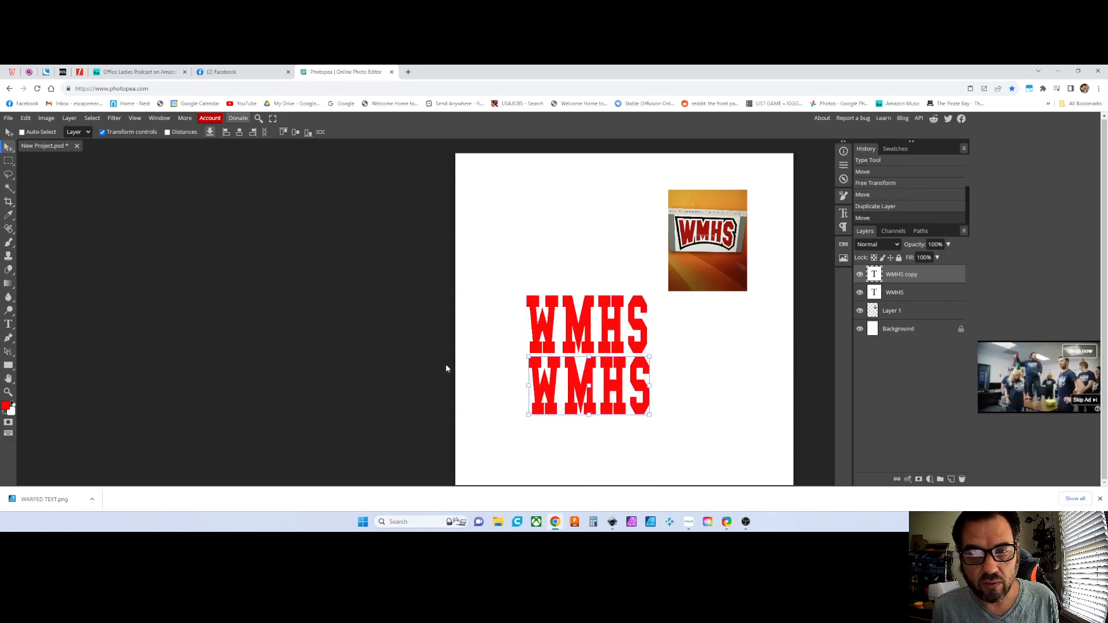
Step: Replace the text of the lower WMHS copy with REBELS
{"action": "left_click", "coordinate": [9, 325]}
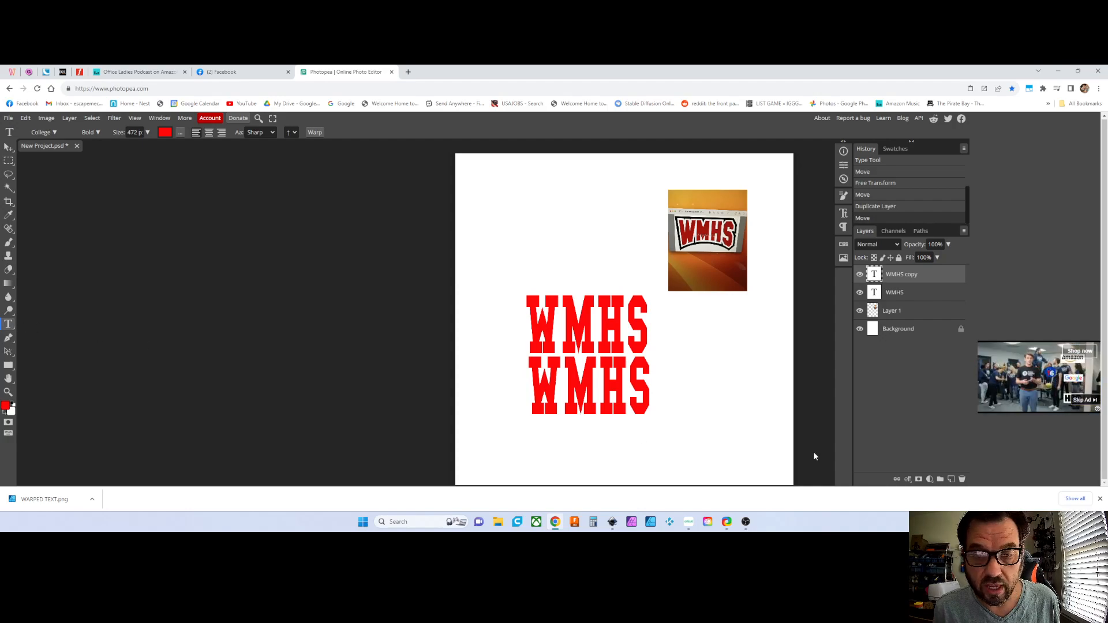
{"action": "left_click_drag", "start_coordinate": [651, 412], "coordinate": [525, 414]}
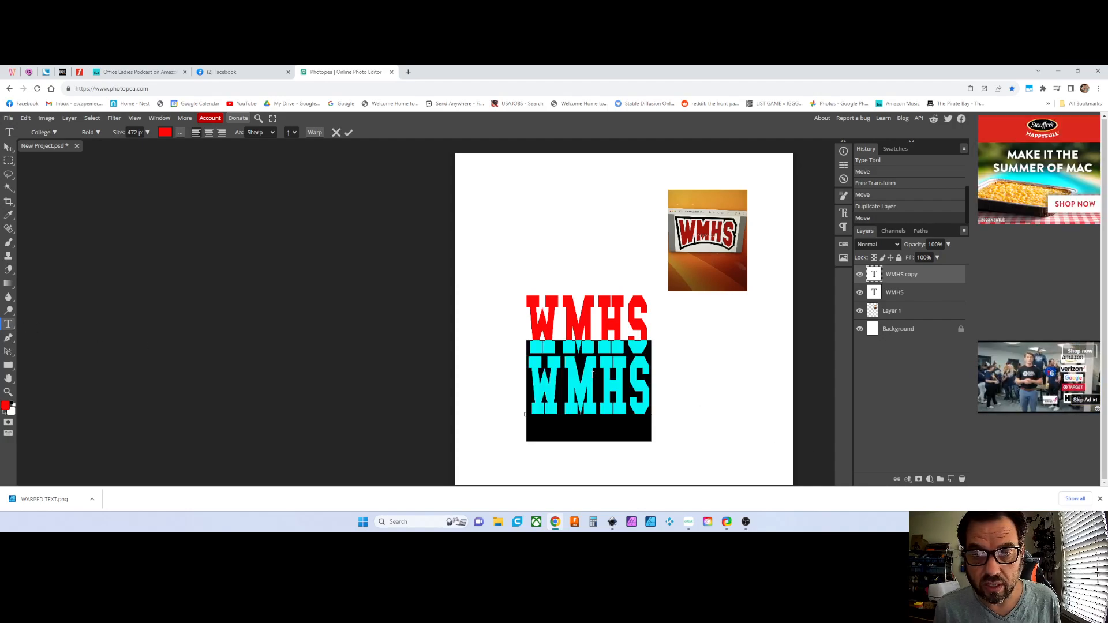
{"action": "type", "text": "REBELS"}
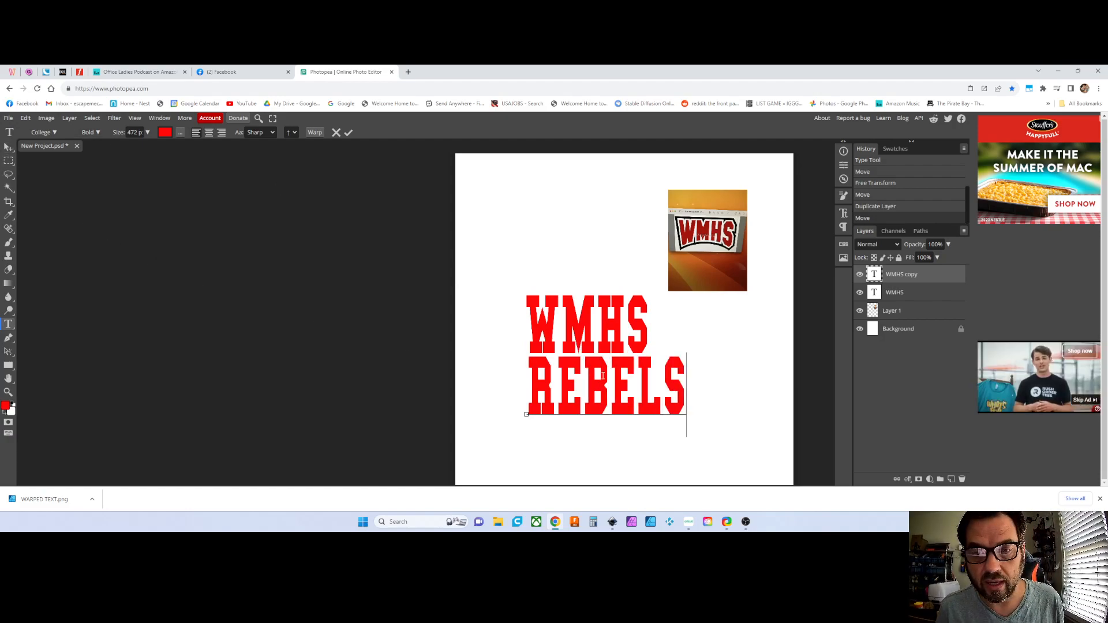
{"action": "left_click", "coordinate": [9, 149]}
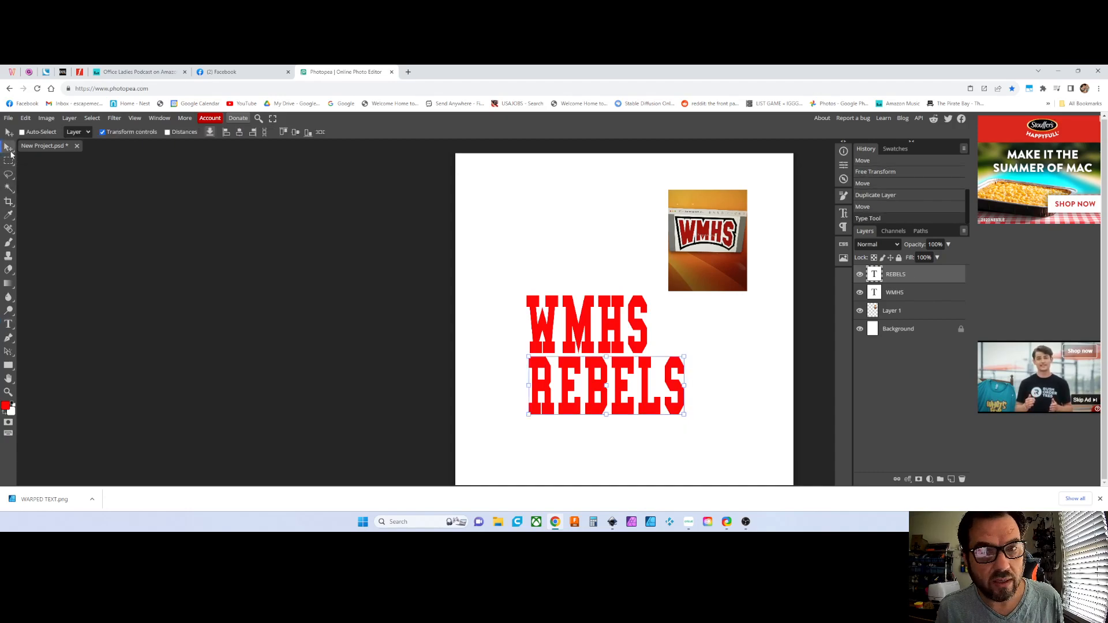
Step: Shift REBELS to sit under WMHS and align the two text layers by their horizontal centers
{"action": "left_click_drag", "start_coordinate": [567, 382], "coordinate": [545, 381]}
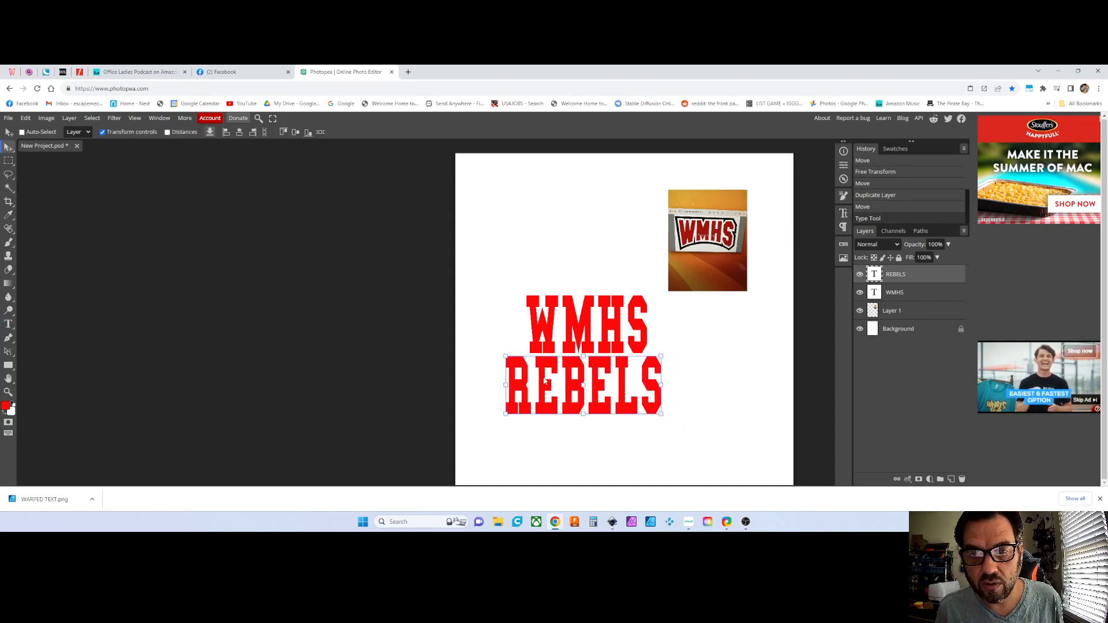
{"action": "left_click", "coordinate": [918, 292], "text": "shift"}
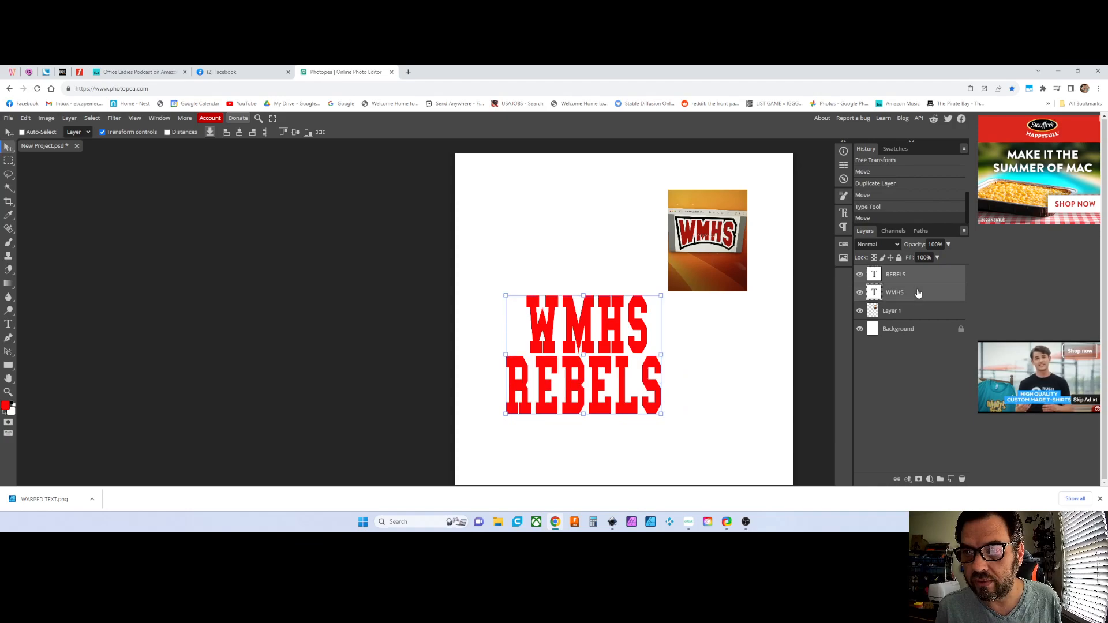
{"action": "left_click", "coordinate": [238, 134]}
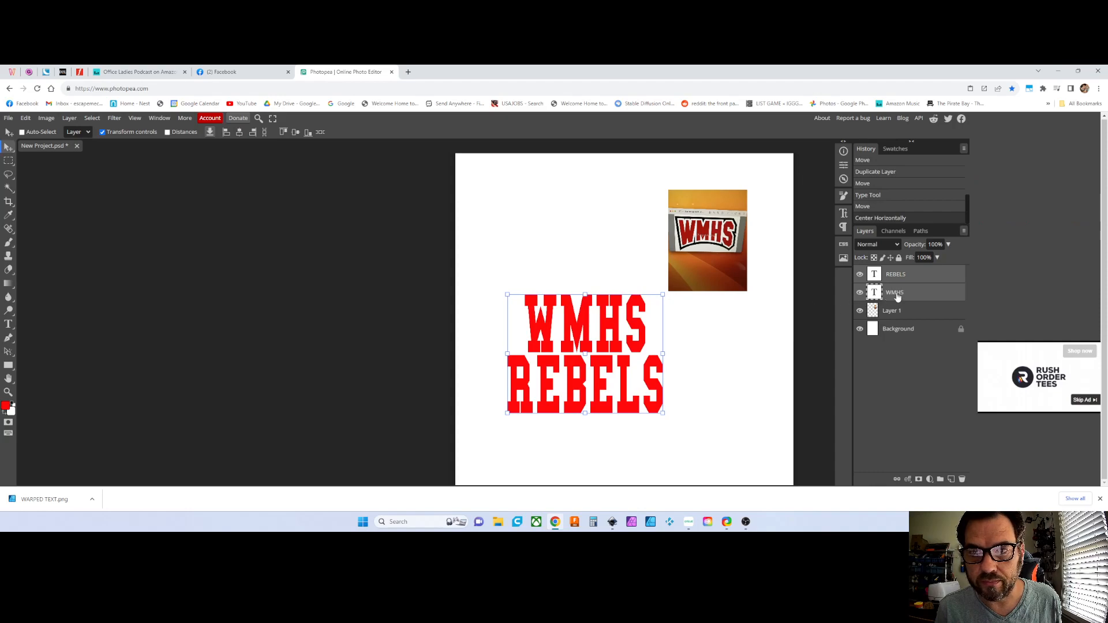
Step: Warp the REBELS text with the Flag style, horizontal orientation and a 17% bend
{"action": "left_click", "coordinate": [906, 280]}
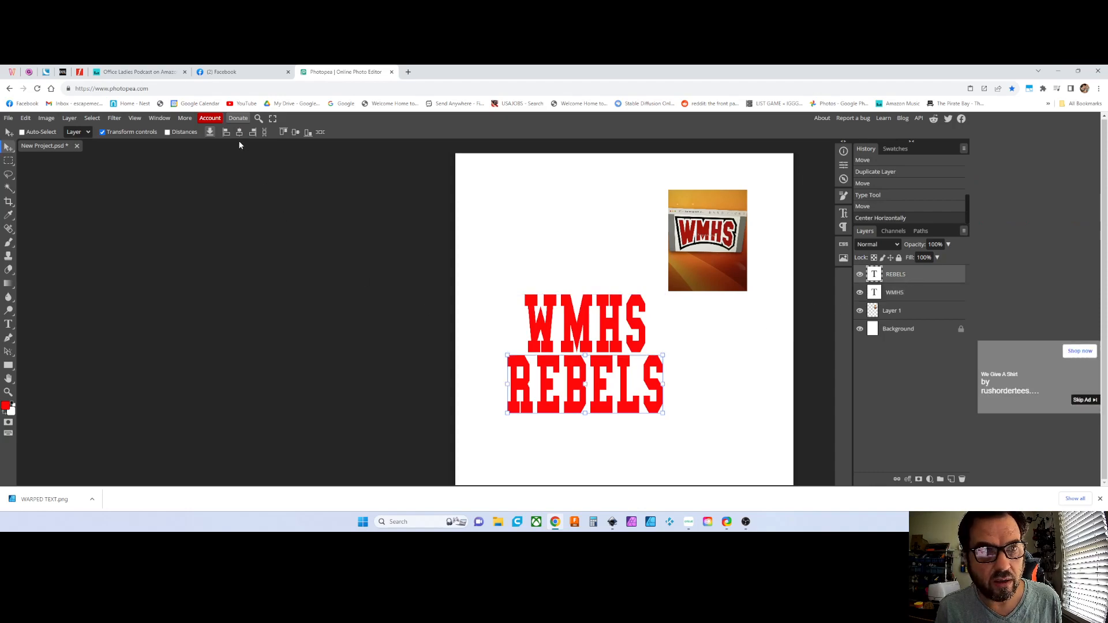
{"action": "left_click", "coordinate": [9, 324]}
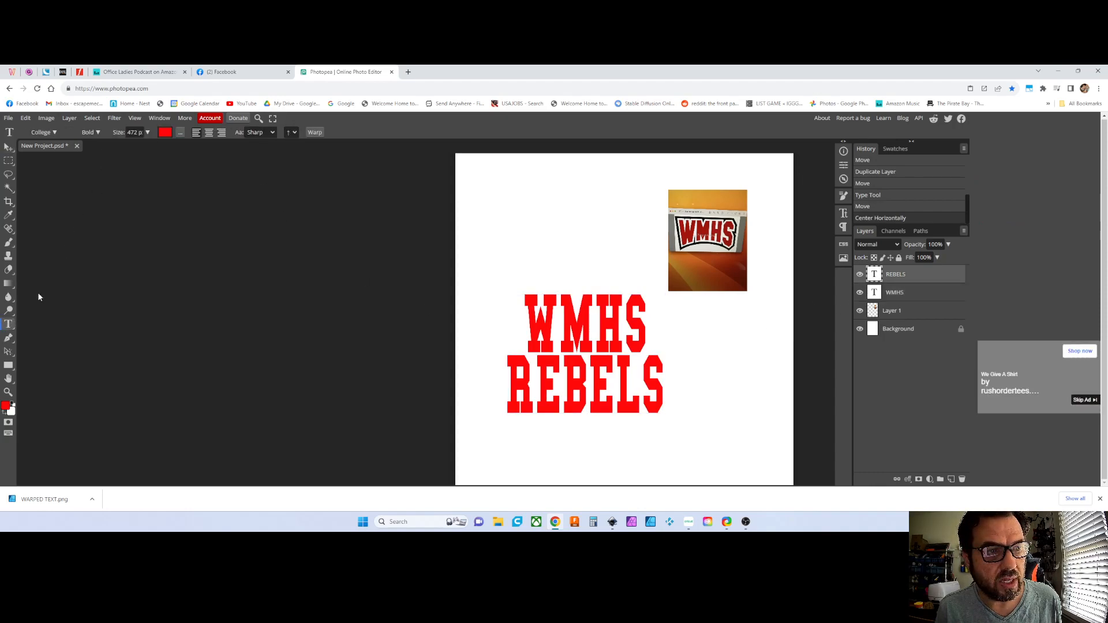
{"action": "left_click", "coordinate": [314, 132]}
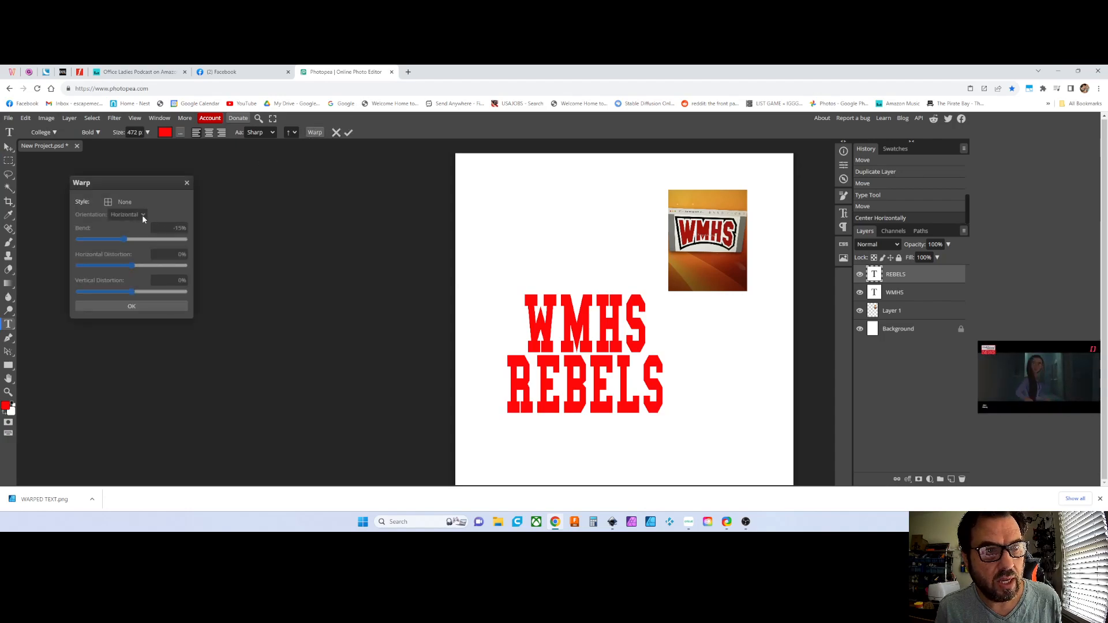
{"action": "left_click", "coordinate": [123, 202]}
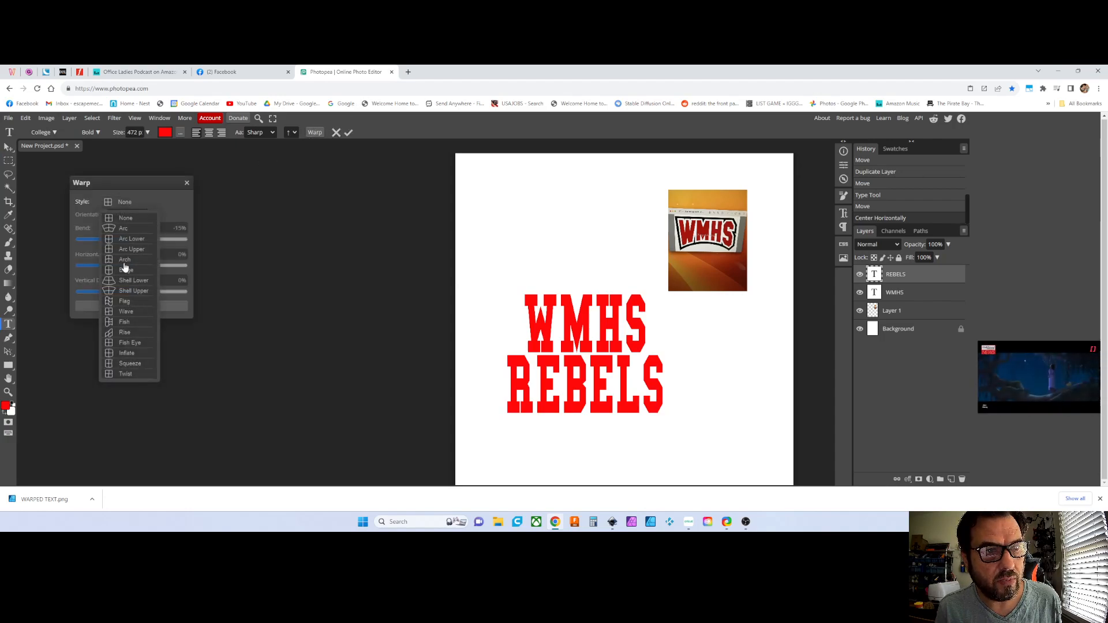
{"action": "left_click", "coordinate": [135, 302]}
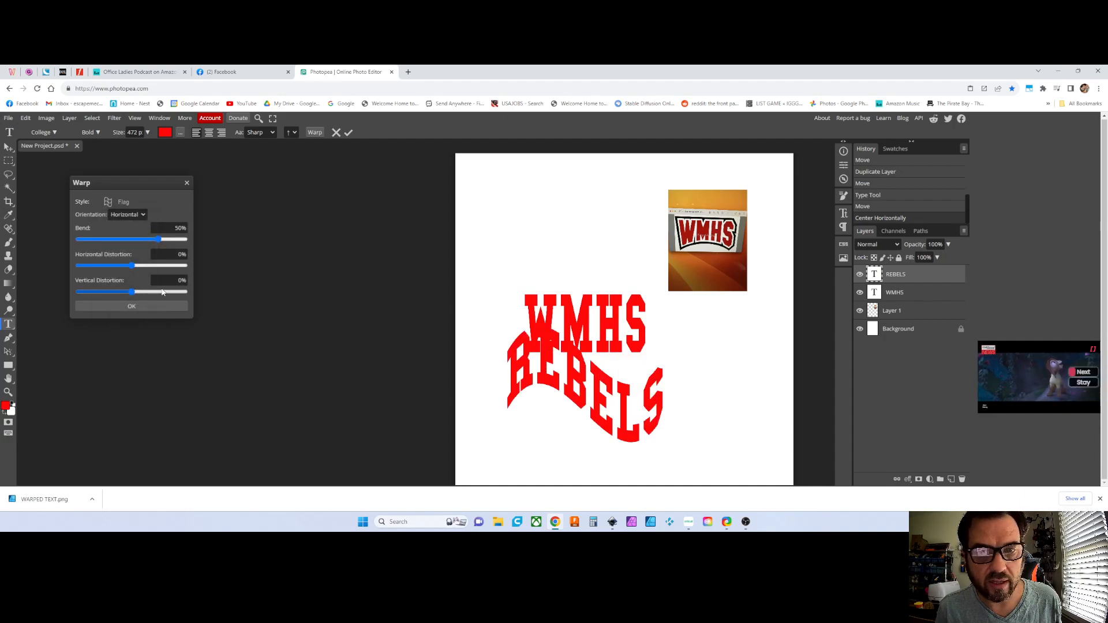
{"action": "left_click_drag", "start_coordinate": [156, 239], "coordinate": [141, 243]}
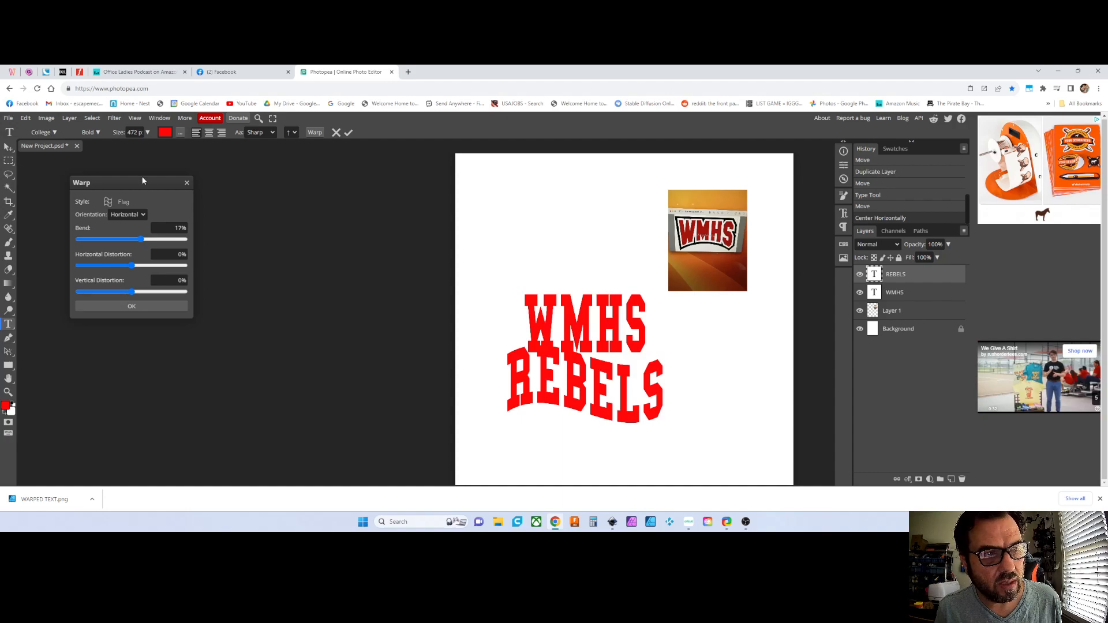
{"action": "left_click", "coordinate": [139, 308]}
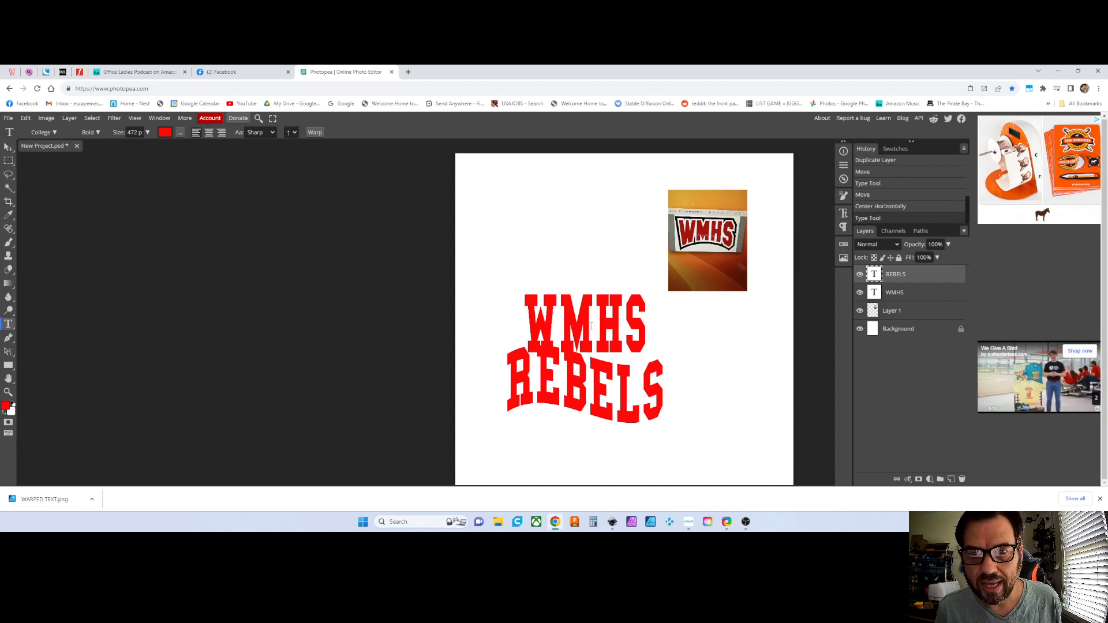
Step: Scale the WMHS text to about 45.6% width and 51.14% height, placed just above the last letters of REBELS
{"action": "left_click", "coordinate": [893, 292]}
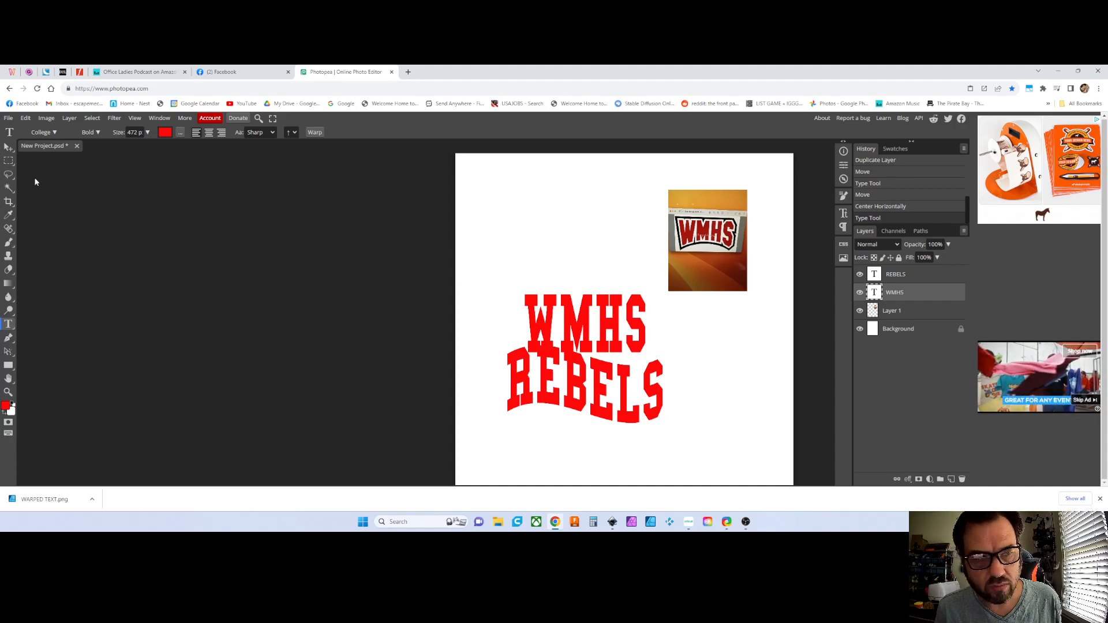
{"action": "left_click", "coordinate": [8, 147]}
{"action": "left_click_drag", "start_coordinate": [522, 291], "coordinate": [643, 342]}
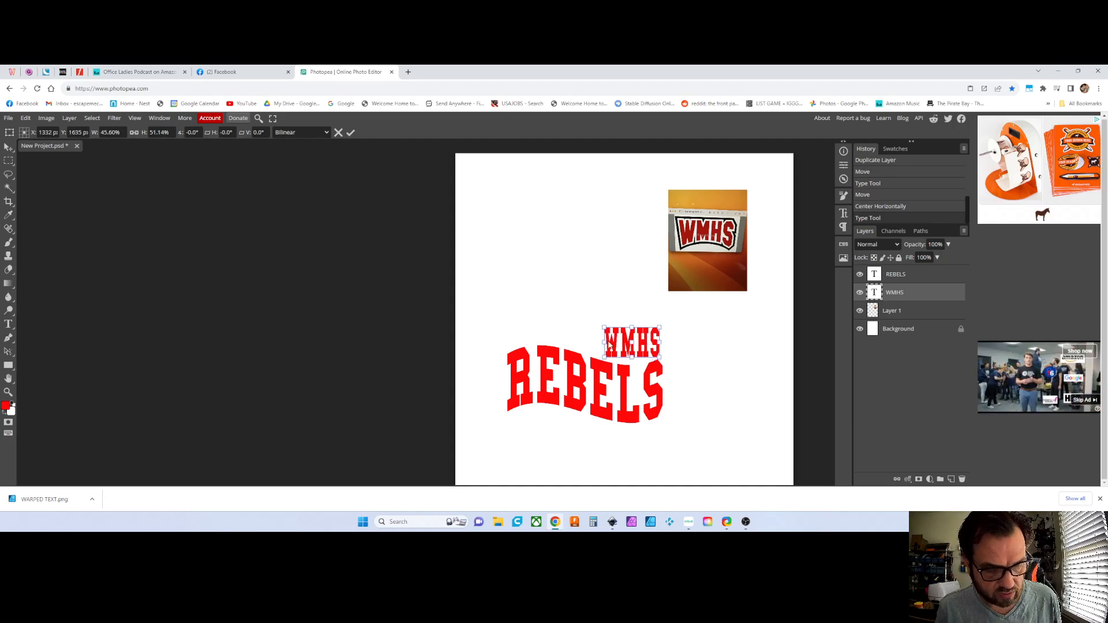
Step: Convert the small WMHS text layer to a shape
{"action": "scroll", "coordinate": [609, 344], "scroll_direction": "up", "scroll_amount": 5}
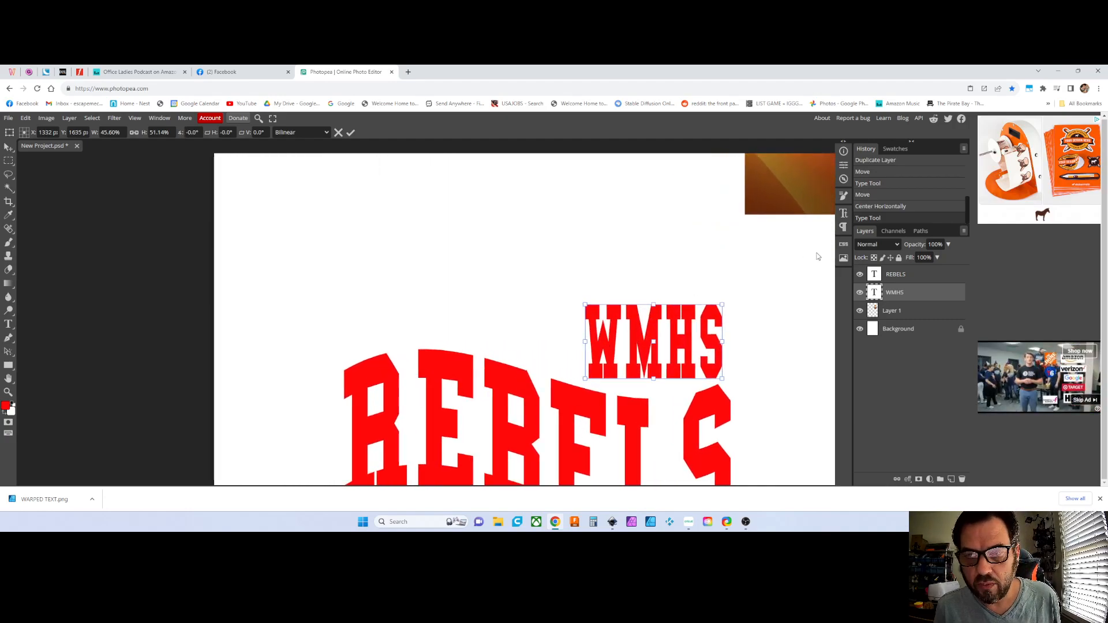
{"action": "right_click", "coordinate": [889, 292]}
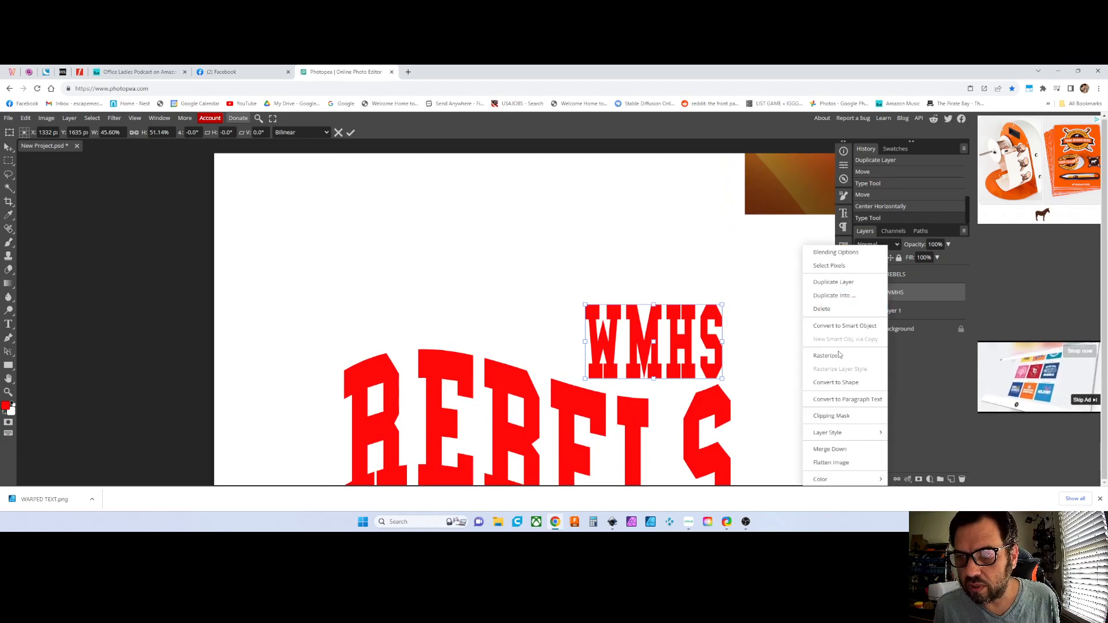
{"action": "left_click", "coordinate": [836, 383]}
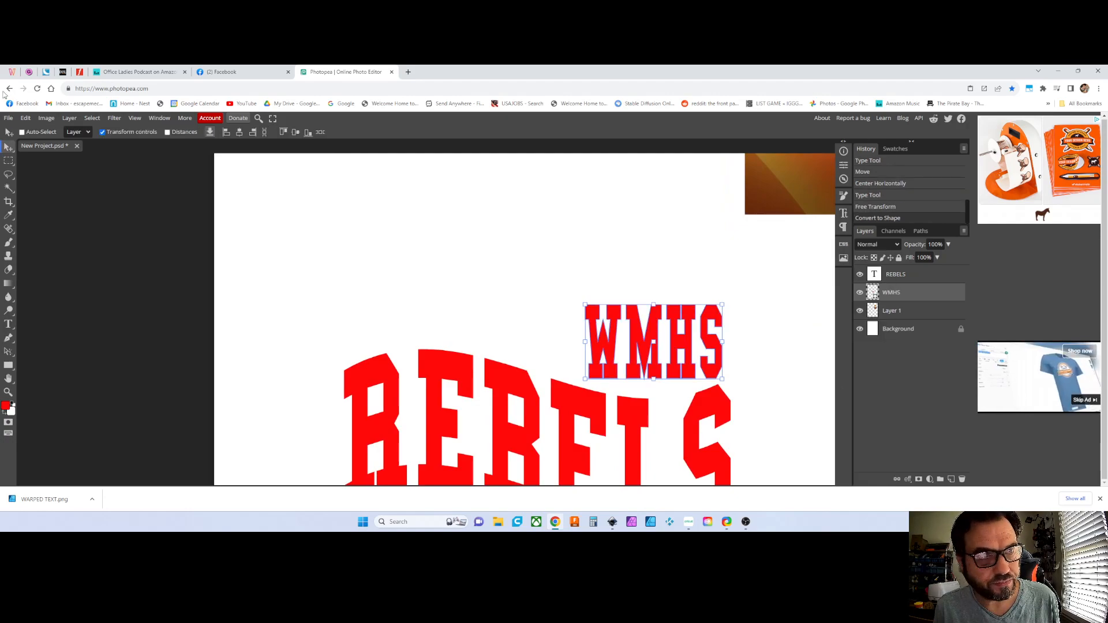
Step: Custom-warp the WMHS shape, bending its lower and upper edges downward to follow the curve of REBELS
{"action": "left_click", "coordinate": [26, 118]}
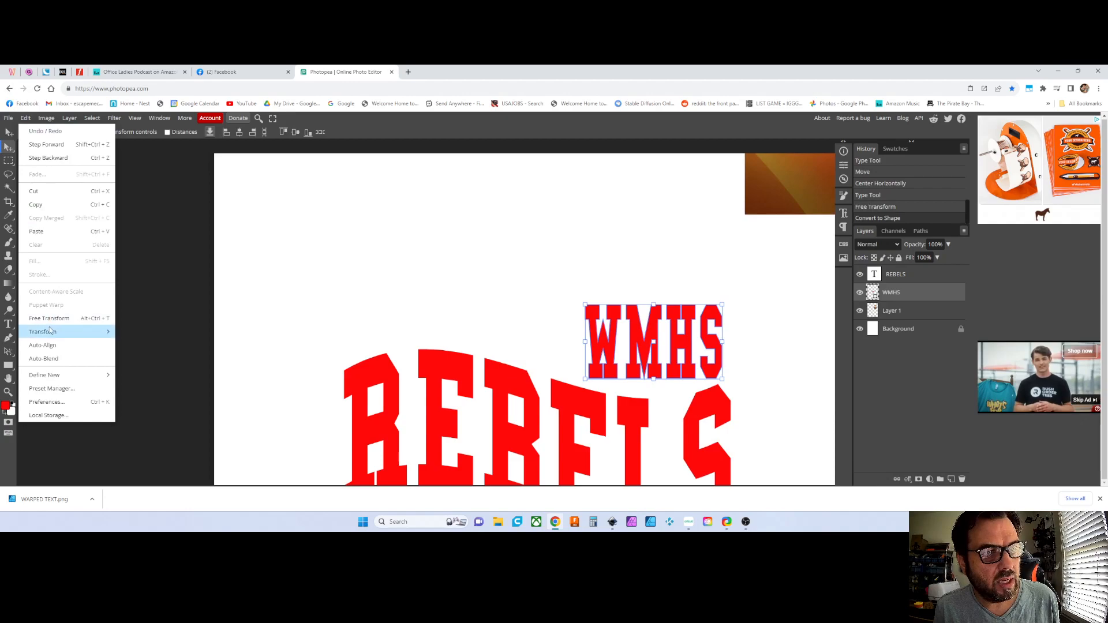
{"action": "mouse_move", "coordinate": [64, 332]}
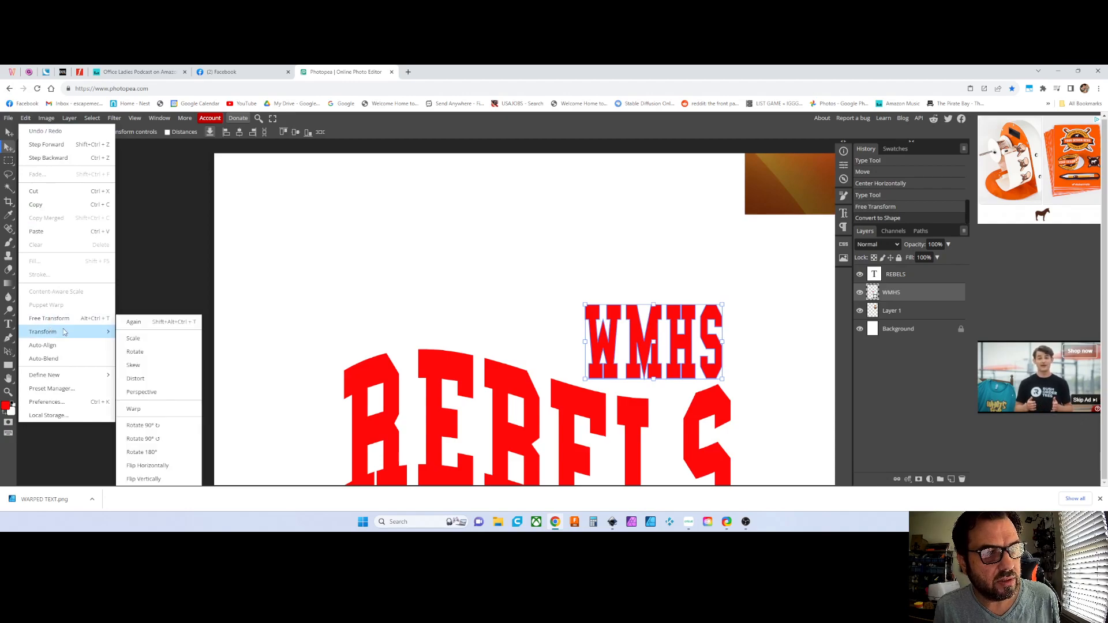
{"action": "left_click", "coordinate": [136, 409]}
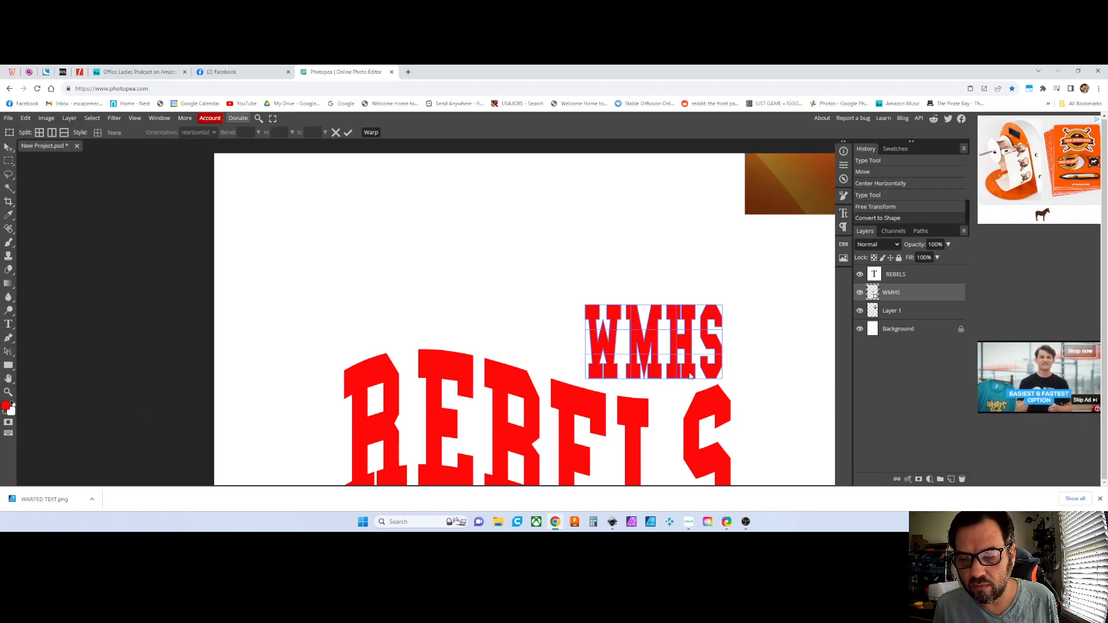
{"action": "left_click_drag", "start_coordinate": [662, 376], "coordinate": [680, 411]}
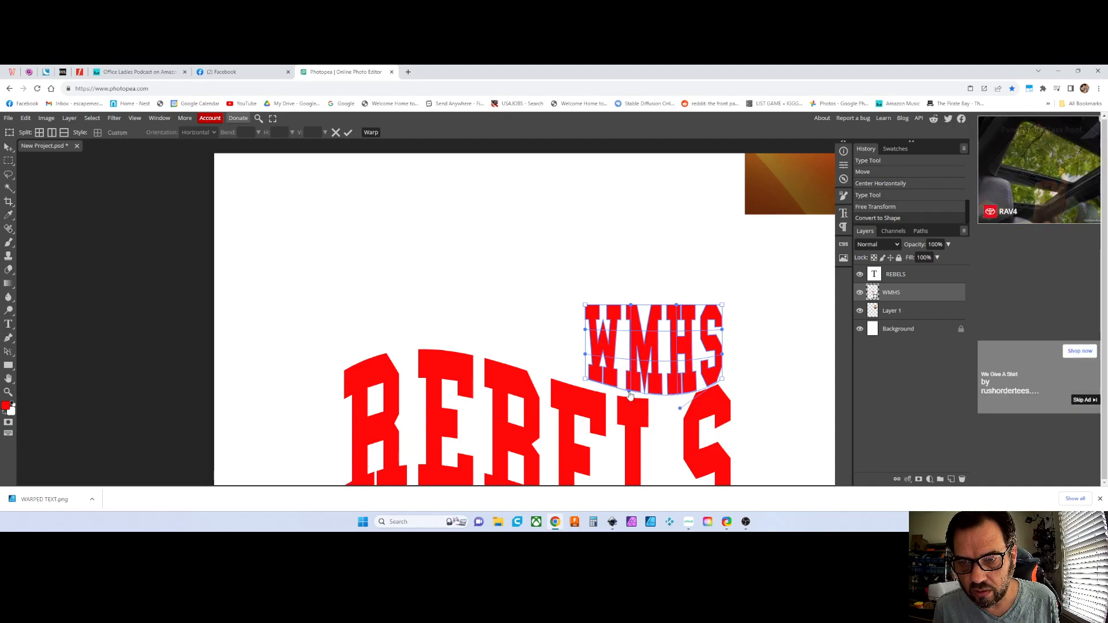
{"action": "left_click_drag", "start_coordinate": [677, 309], "coordinate": [677, 348]}
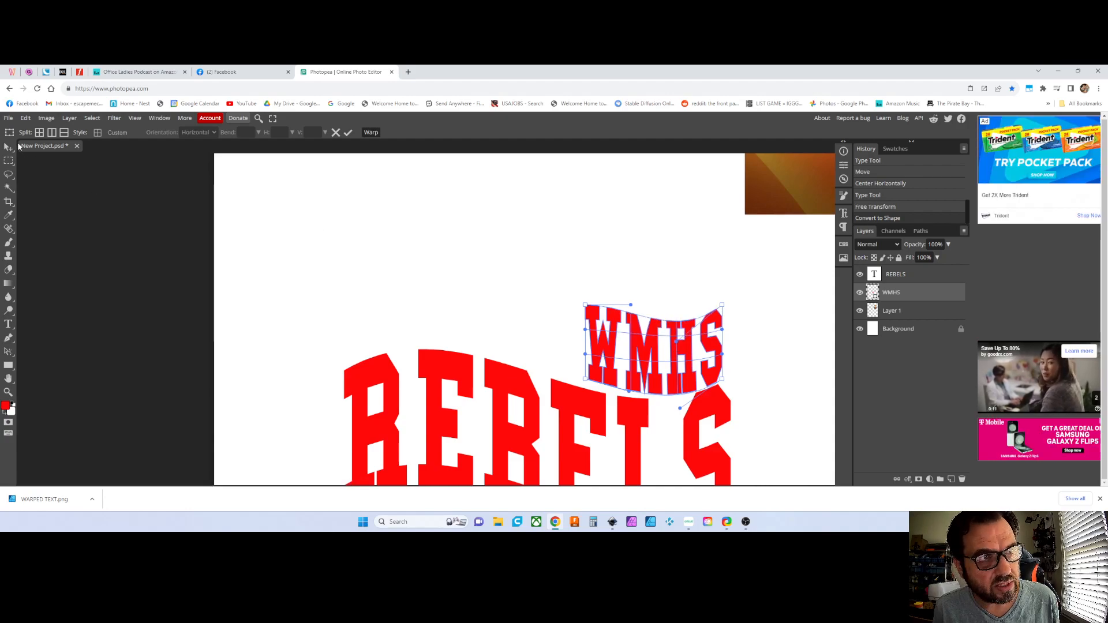
{"action": "left_click", "coordinate": [7, 148]}
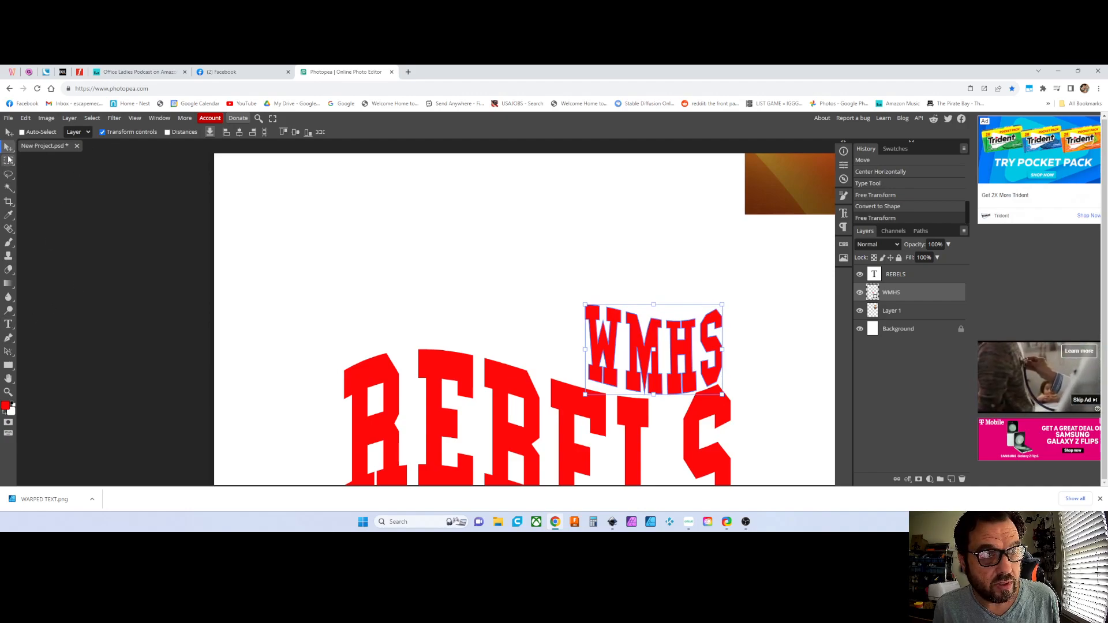
Step: Stretch the warped WMHS shape upward to about 124.98% height and toward the middle of REBELS to about 120.29% width
{"action": "left_click", "coordinate": [9, 324]}
{"action": "scroll", "coordinate": [376, 283], "scroll_direction": "down", "scroll_amount": 2}
{"action": "scroll", "coordinate": [393, 281], "scroll_direction": "up", "scroll_amount": 1}
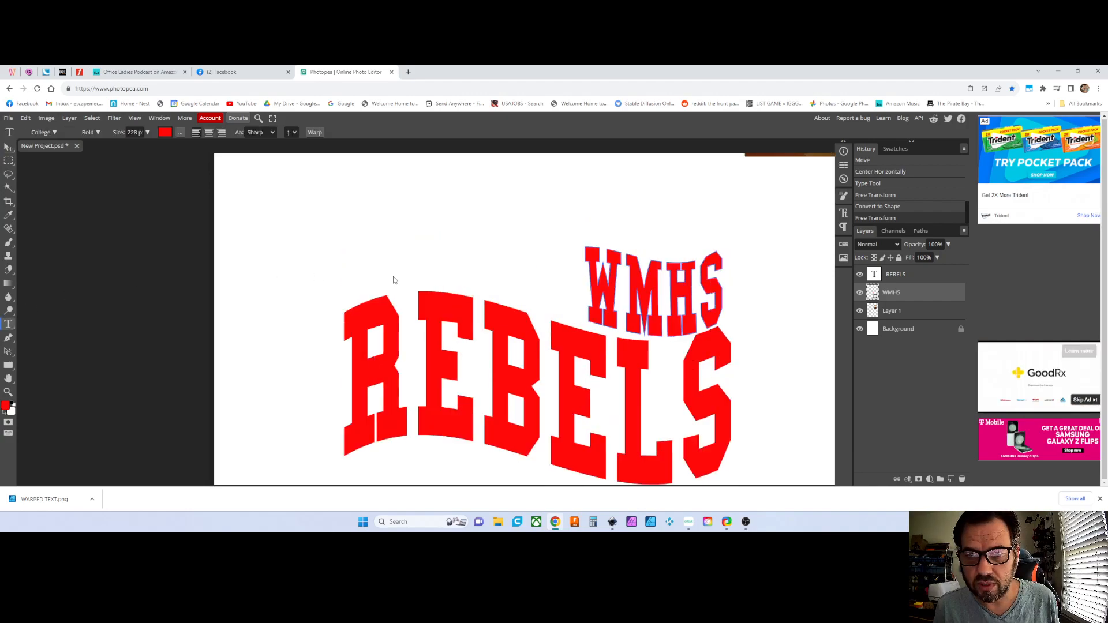
{"action": "left_click", "coordinate": [8, 148]}
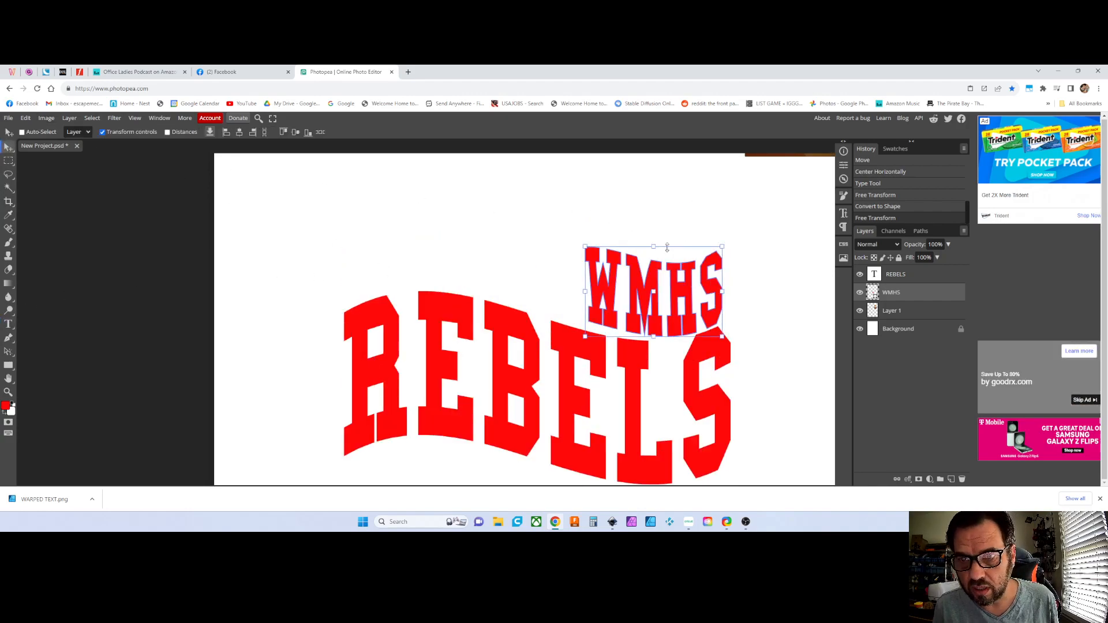
{"action": "left_click_drag", "start_coordinate": [654, 245], "coordinate": [656, 228]}
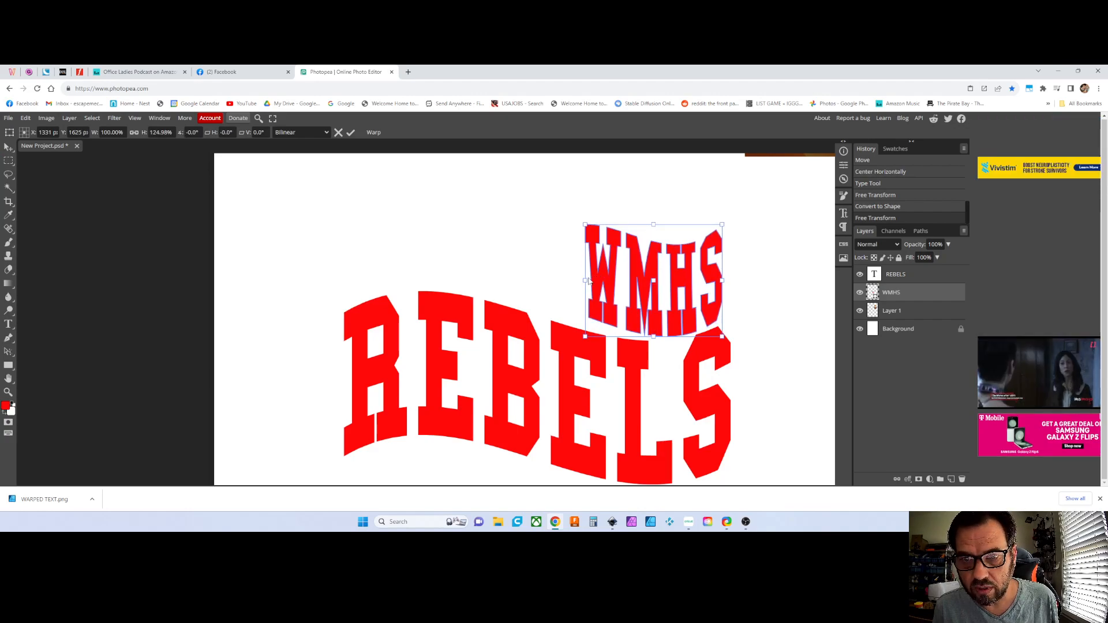
{"action": "left_click_drag", "start_coordinate": [587, 280], "coordinate": [557, 279]}
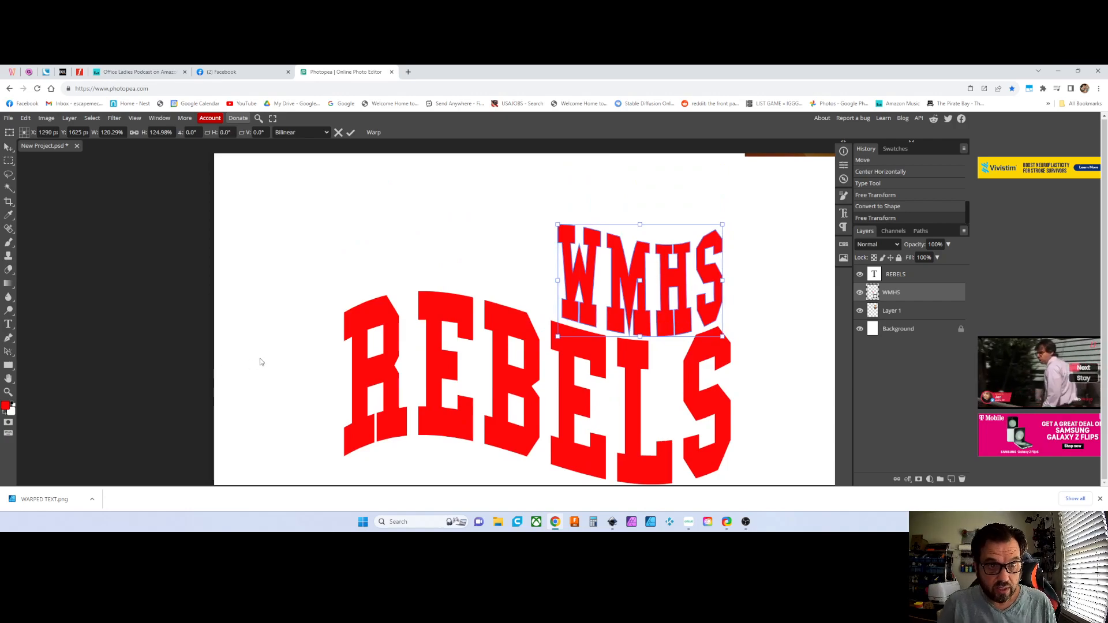
Step: Convert the REBELS text layer to a shape
{"action": "scroll", "coordinate": [273, 253], "scroll_direction": "down", "scroll_amount": 2}
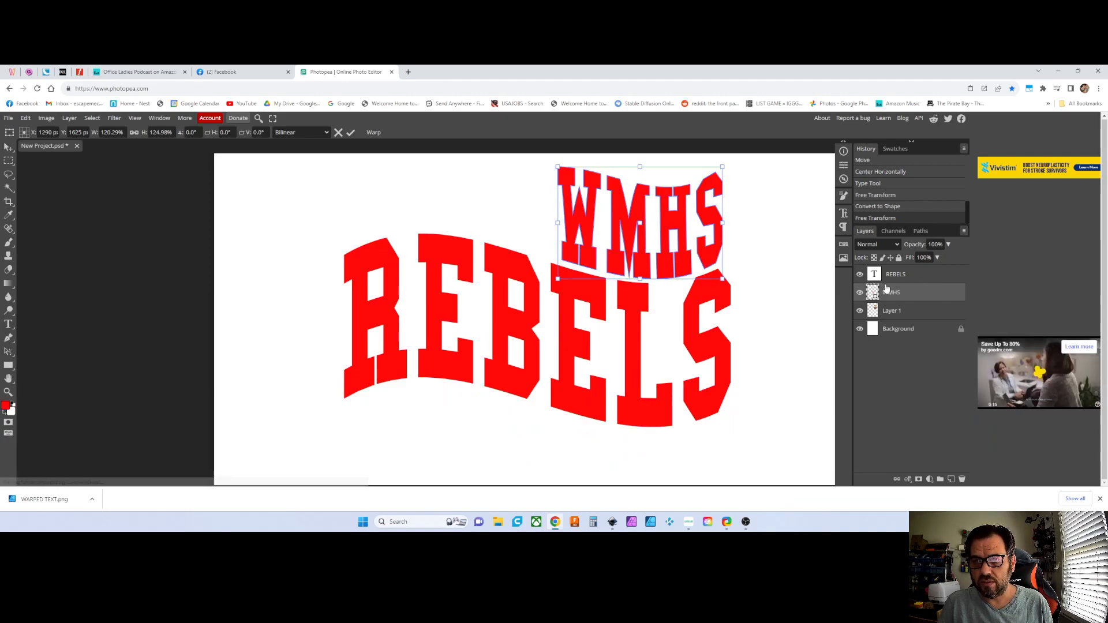
{"action": "left_click", "coordinate": [893, 276]}
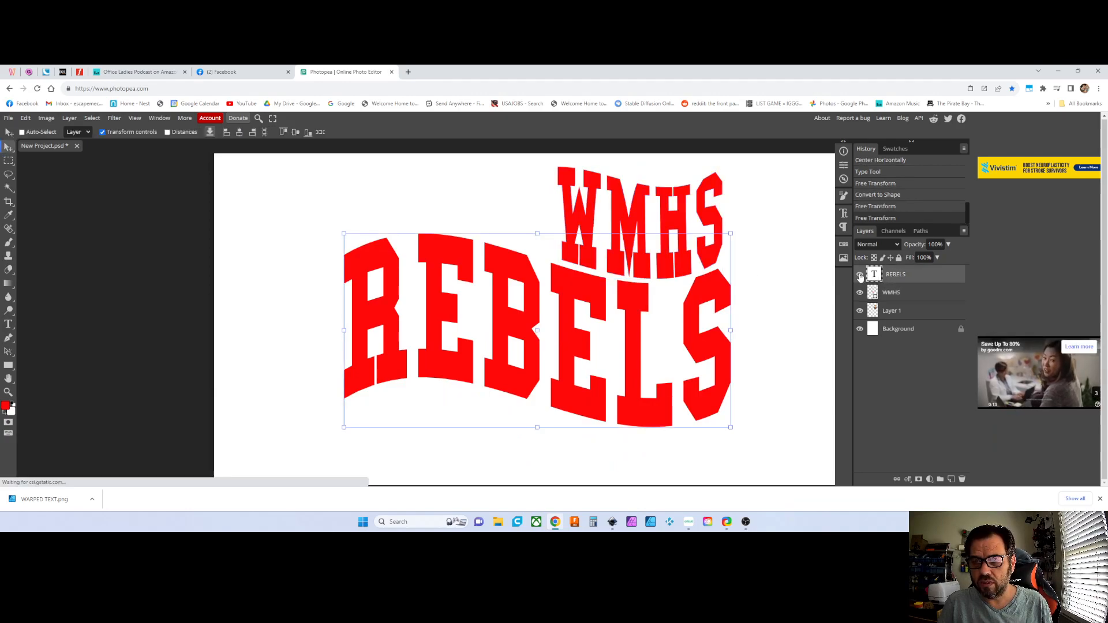
{"action": "right_click", "coordinate": [881, 278]}
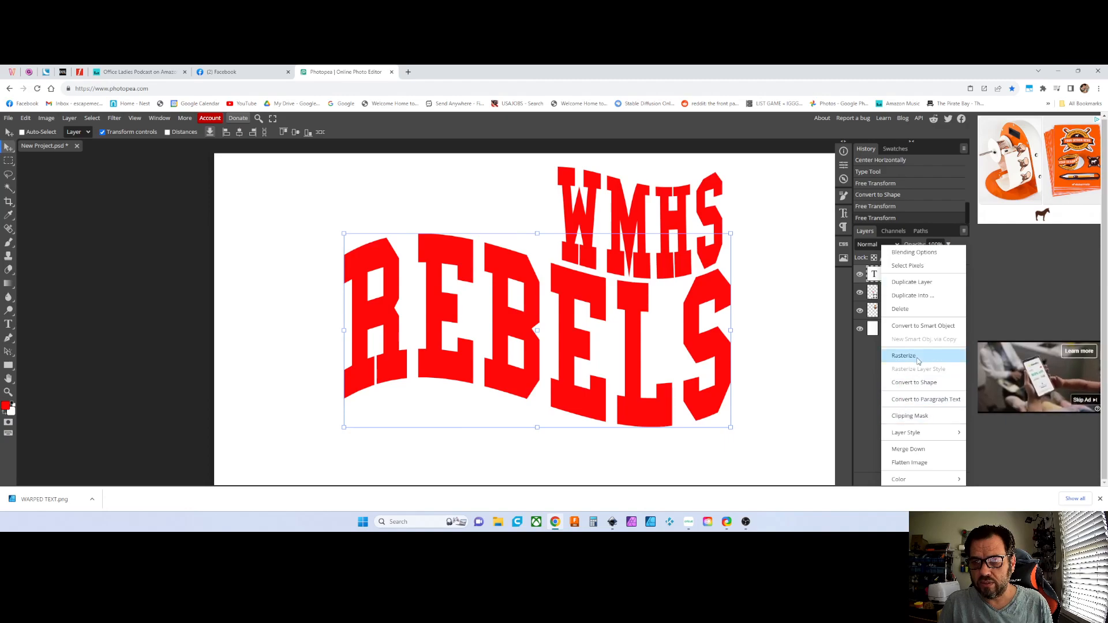
{"action": "left_click", "coordinate": [914, 382]}
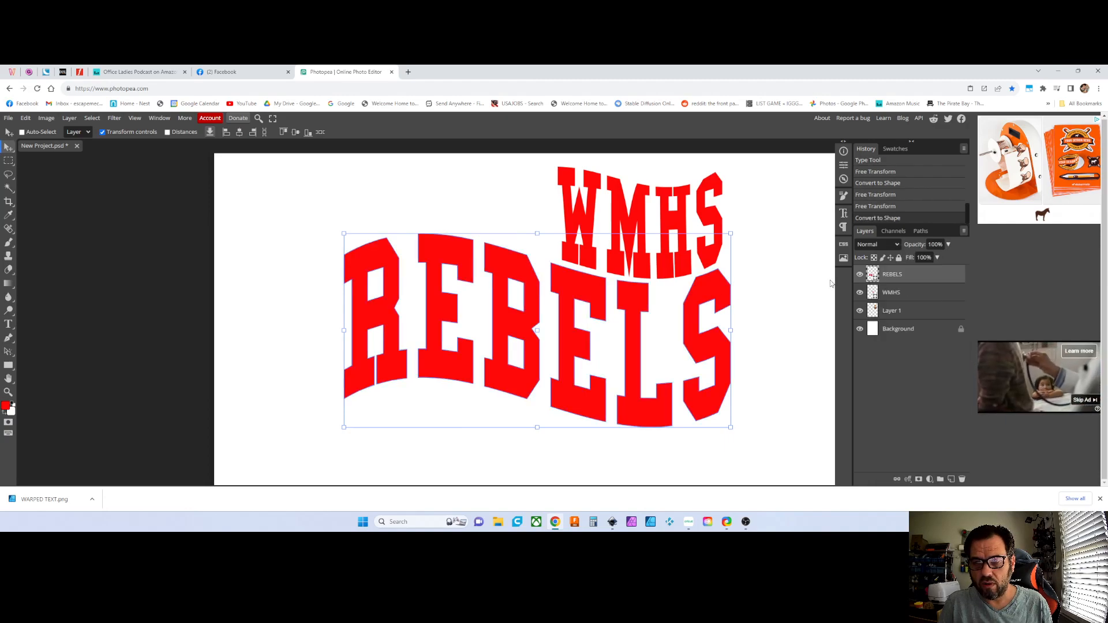
Step: Merge the REBELS and WMHS shape layers into one layer
{"action": "left_click", "coordinate": [900, 292], "text": "shift"}
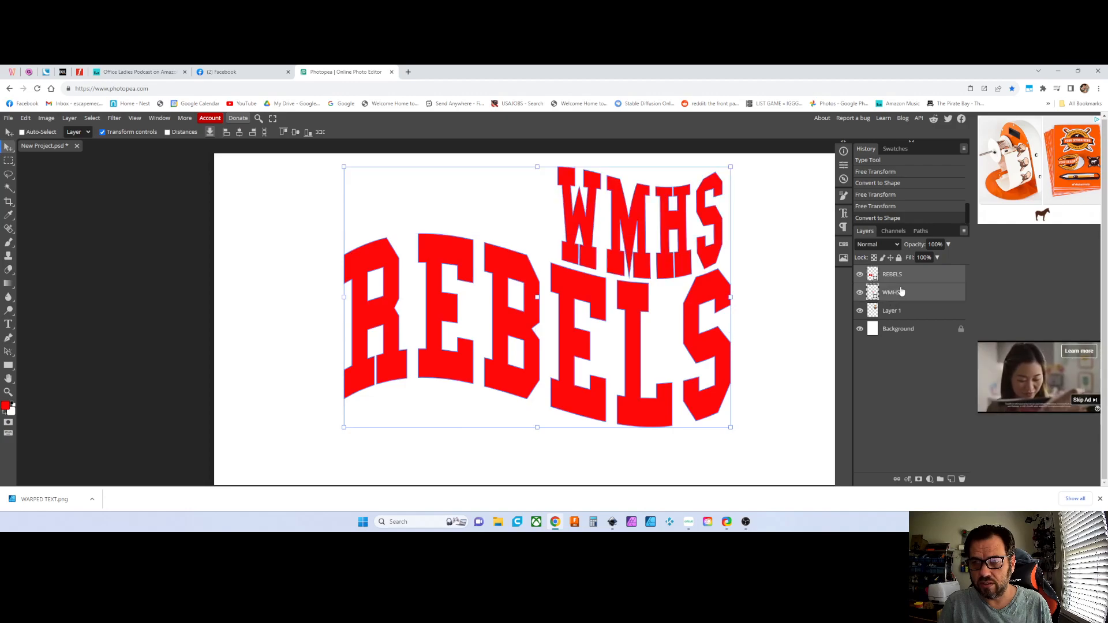
{"action": "right_click", "coordinate": [887, 281]}
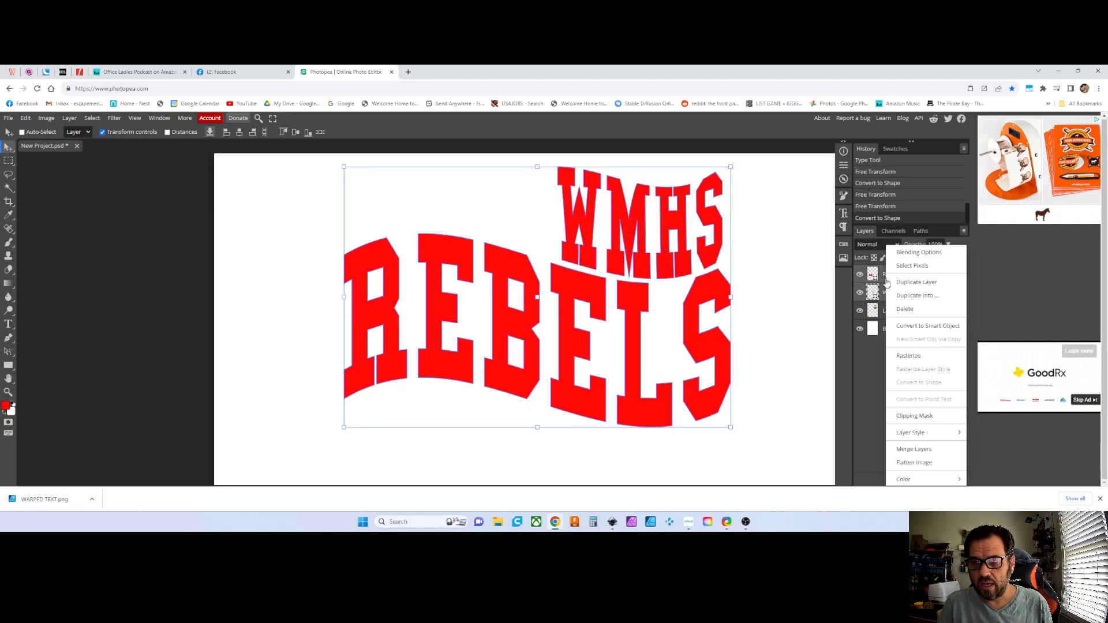
{"action": "left_click", "coordinate": [911, 449]}
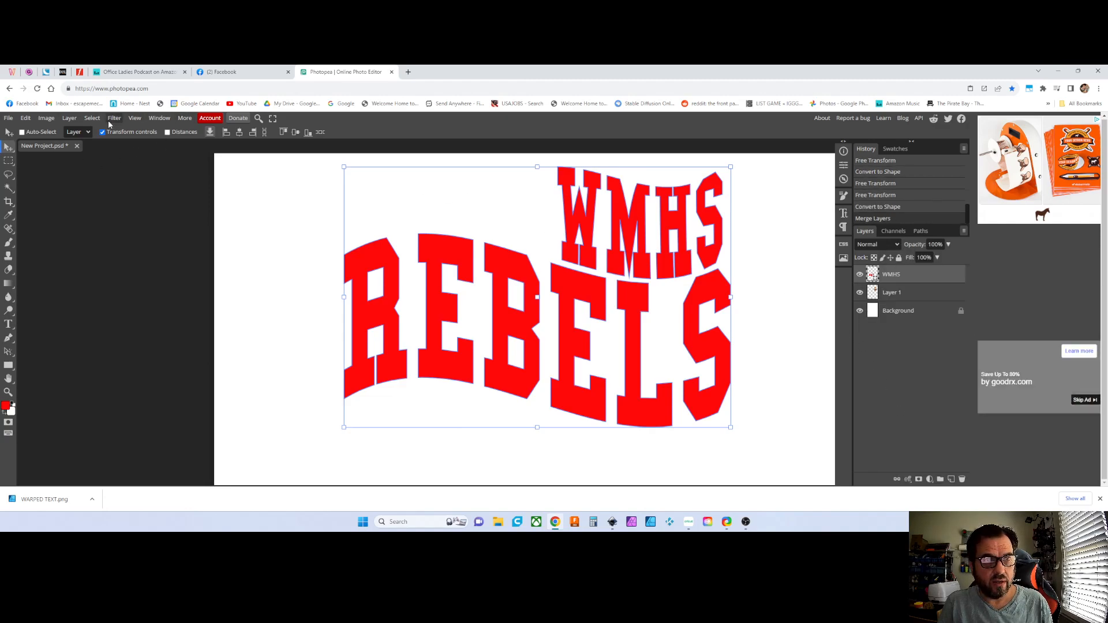
Step: Add a 7 px blue outside stroke at 100% opacity to the merged lettering layer
{"action": "left_click", "coordinate": [69, 118]}
{"action": "mouse_move", "coordinate": [91, 191]}
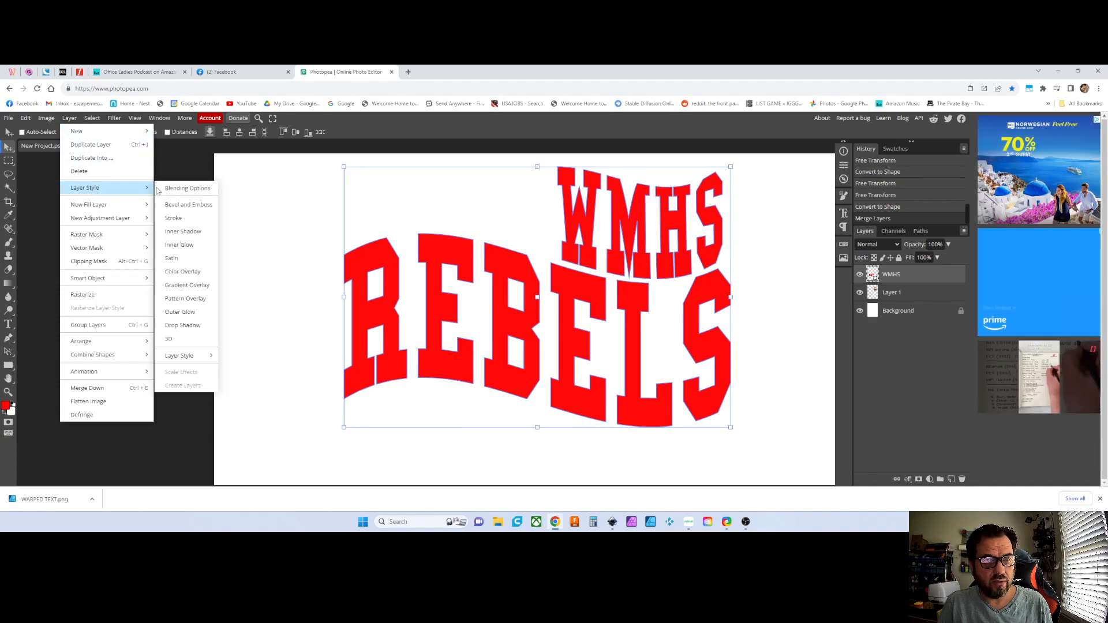
{"action": "left_click", "coordinate": [174, 219]}
{"action": "left_click_drag", "start_coordinate": [199, 224], "coordinate": [183, 226]}
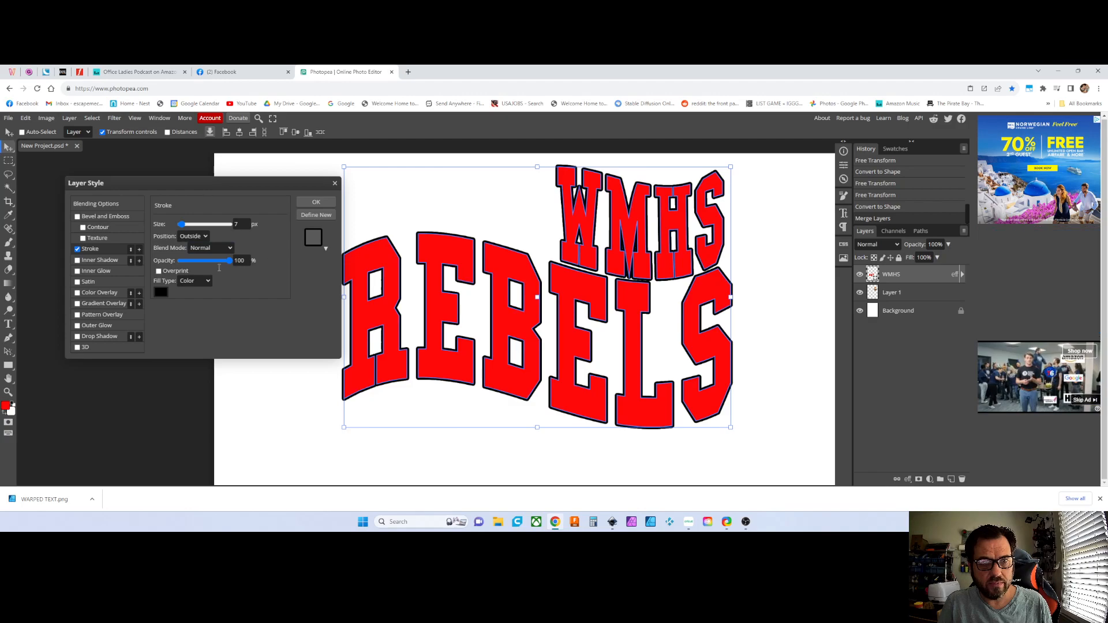
{"action": "left_click", "coordinate": [160, 294]}
{"action": "mouse_move", "coordinate": [234, 277]}
{"action": "left_mouse_down"}
{"action": "mouse_move", "coordinate": [215, 304]}
{"action": "mouse_move", "coordinate": [223, 315]}
{"action": "mouse_move", "coordinate": [243, 306]}
{"action": "mouse_move", "coordinate": [243, 298]}
{"action": "mouse_move", "coordinate": [225, 306]}
{"action": "mouse_move", "coordinate": [232, 282]}
{"action": "left_mouse_up"}
{"action": "left_click", "coordinate": [316, 269]}
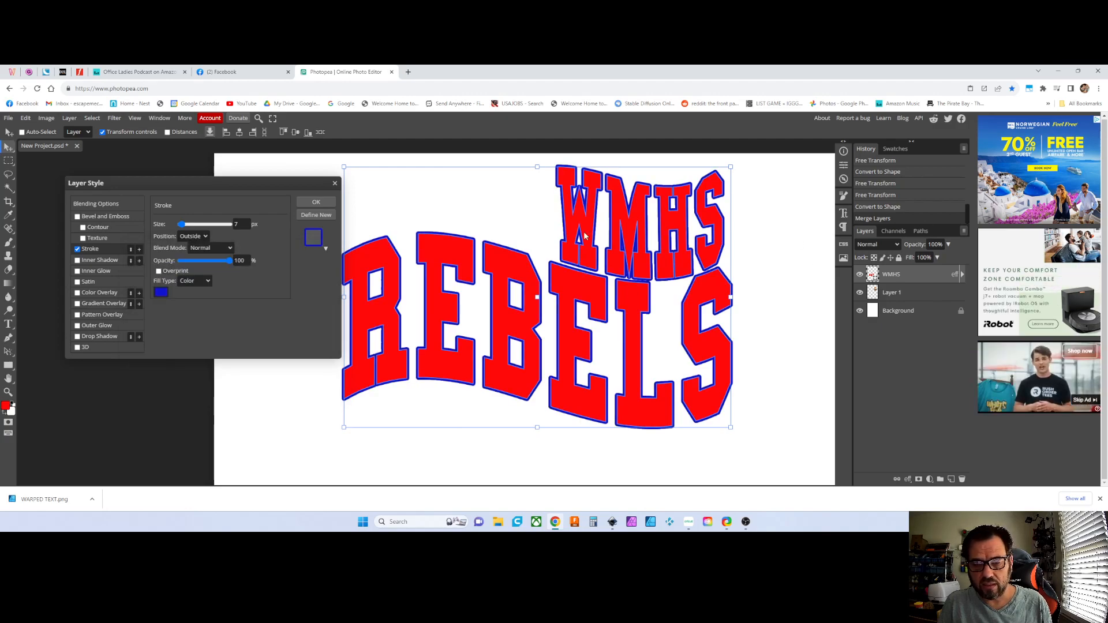
{"action": "left_click", "coordinate": [316, 202]}
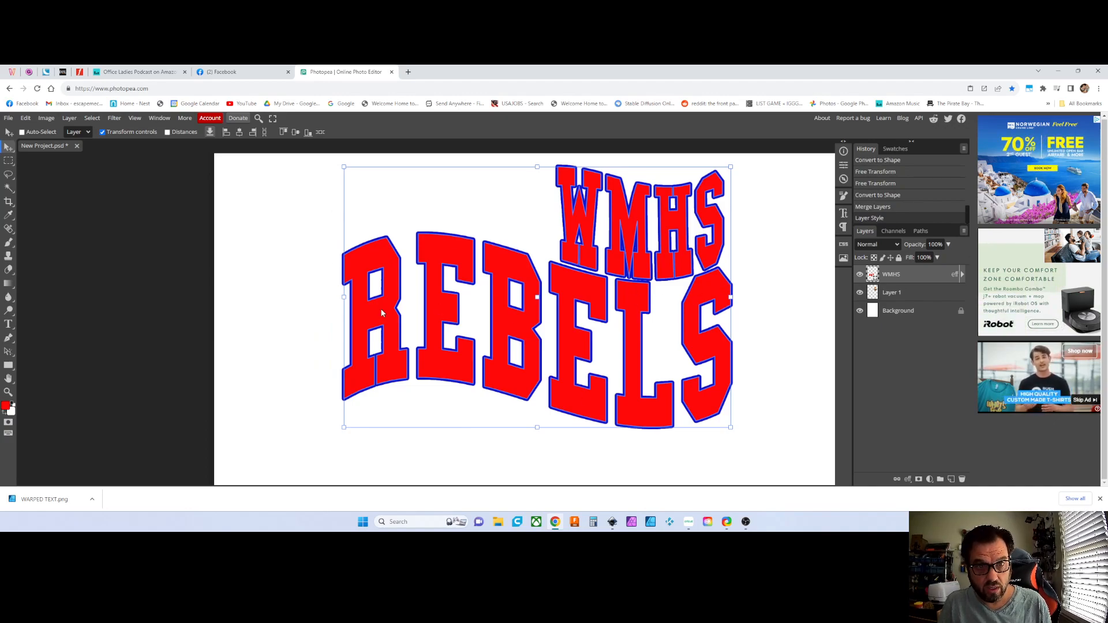
Step: Stretch the merged, outlined lettering outward from the R side of REBELS to about 111.55% width
{"action": "left_click_drag", "start_coordinate": [344, 298], "coordinate": [299, 297]}
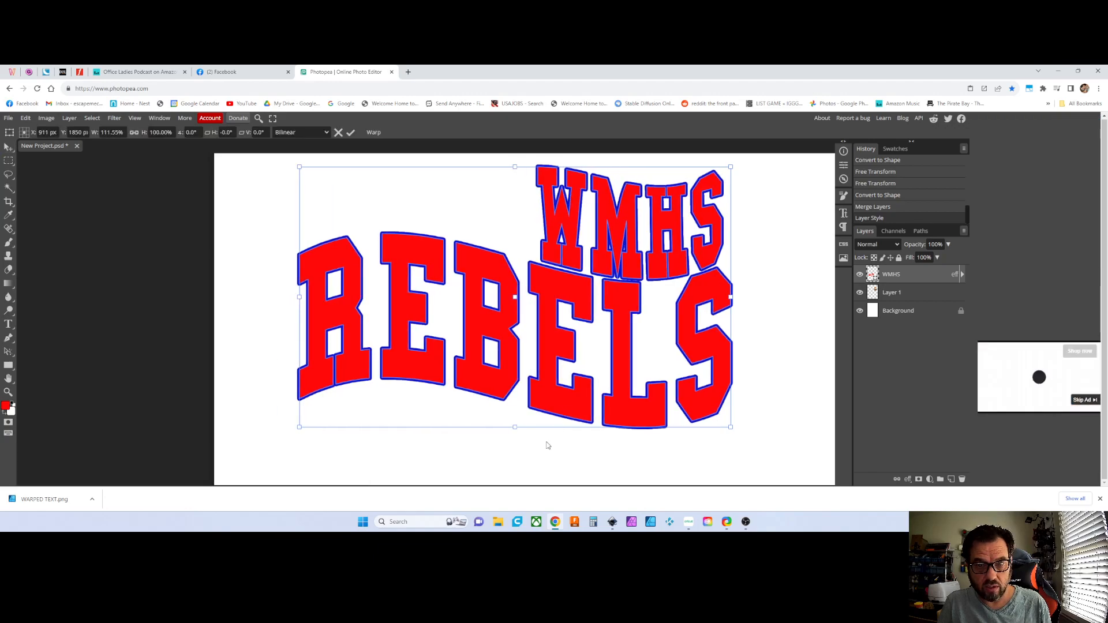
{"action": "scroll", "coordinate": [585, 396], "scroll_direction": "right", "scroll_amount": 2}
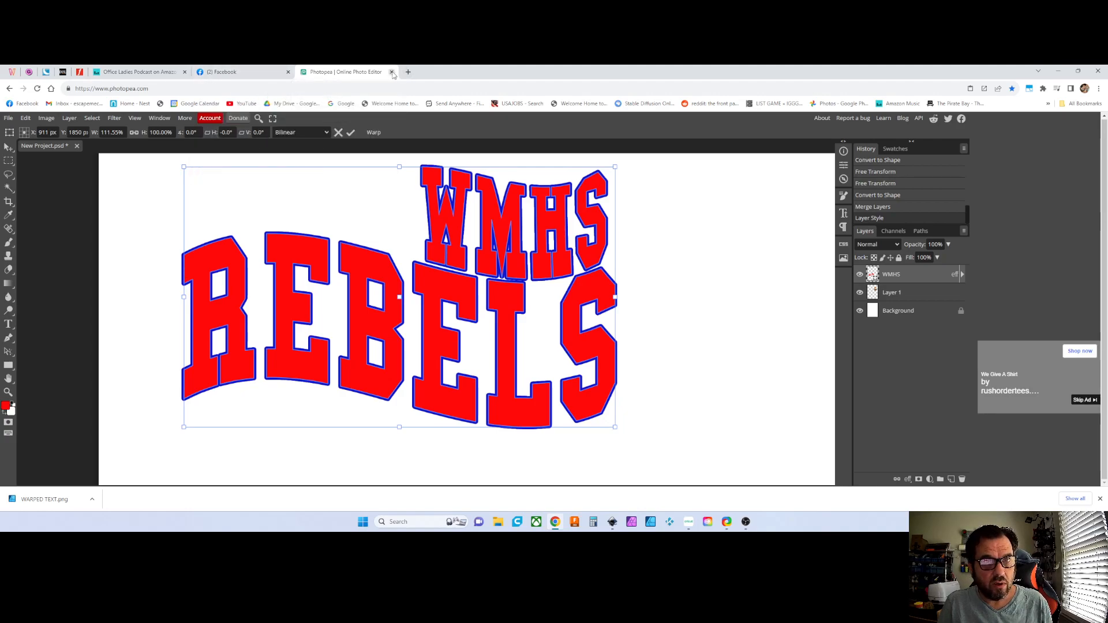
{"action": "left_click", "coordinate": [745, 521]}
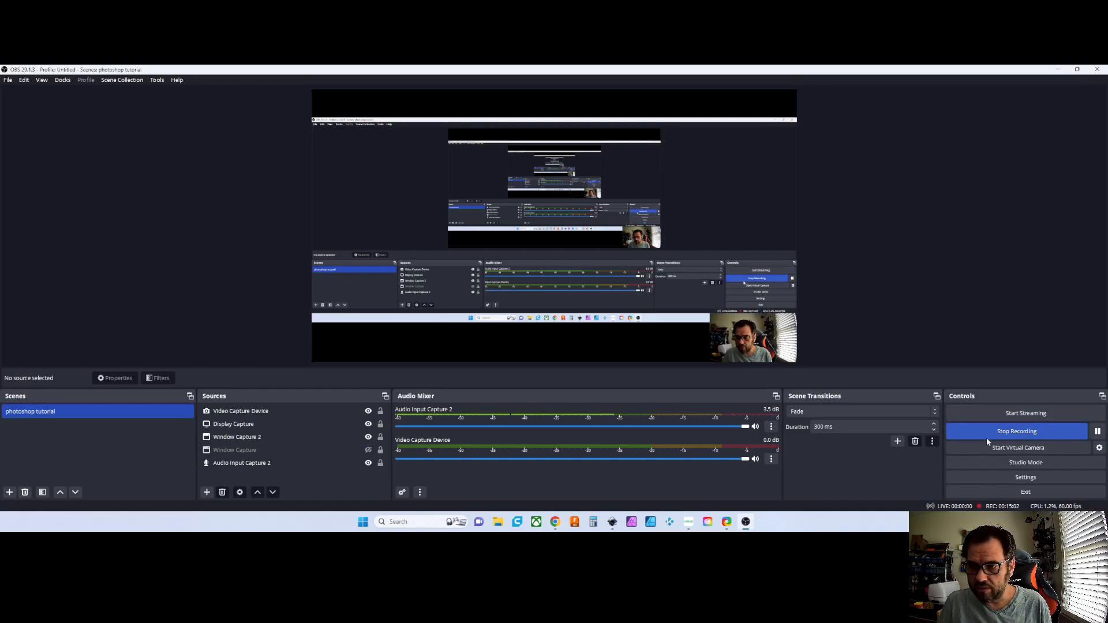